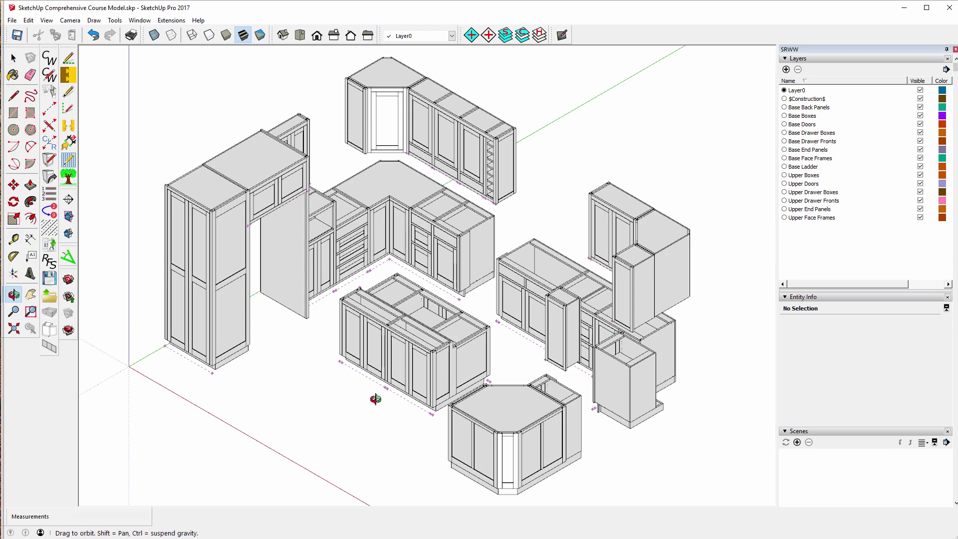
# Examine the kitchen island's fronts, end panel and open top, and its place among the surrounding cabinets.
pyautogui.moveTo(373, 398); pyautogui.dragTo(417, 289)
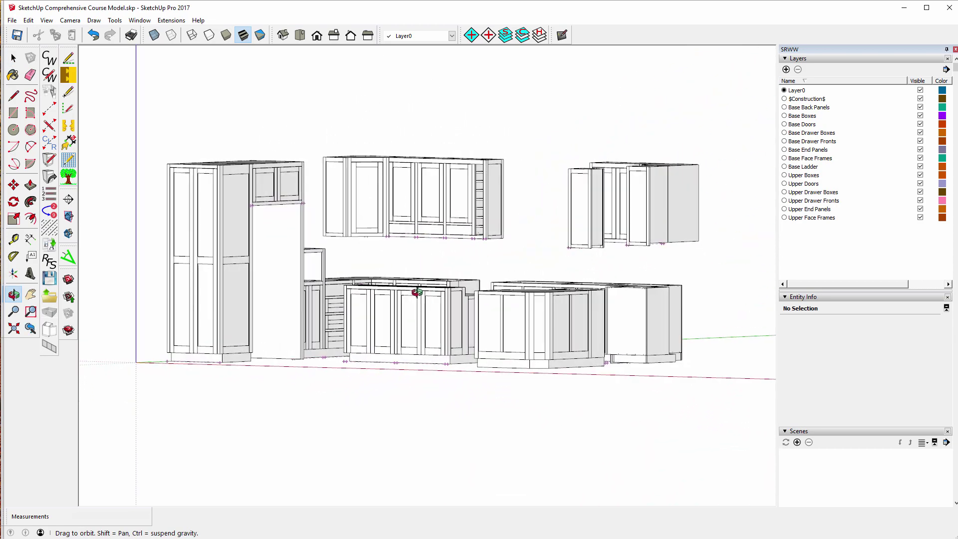
pyautogui.moveTo(409, 338); pyautogui.dragTo(427, 346)
pyautogui.scroll(8, 418, 339)
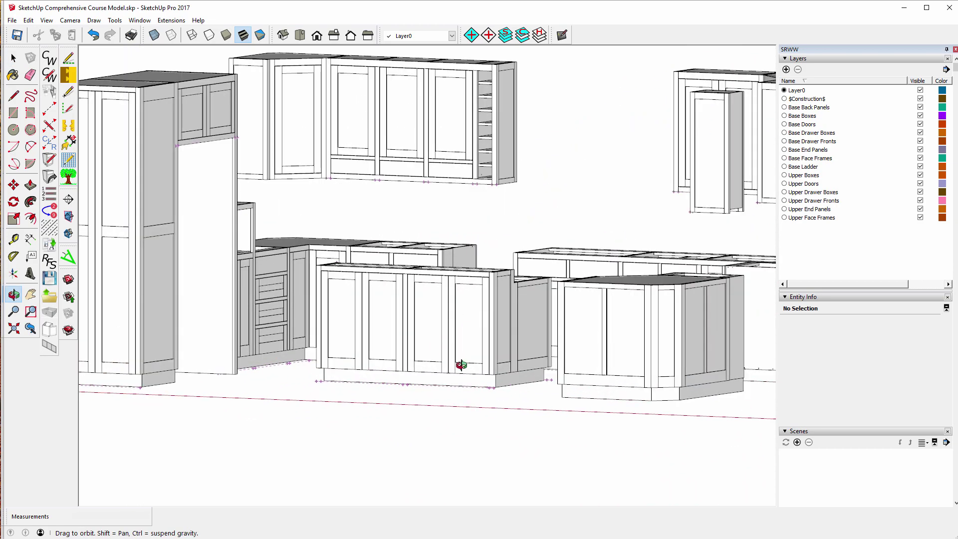
pyautogui.moveTo(437, 345); pyautogui.dragTo(397, 372)
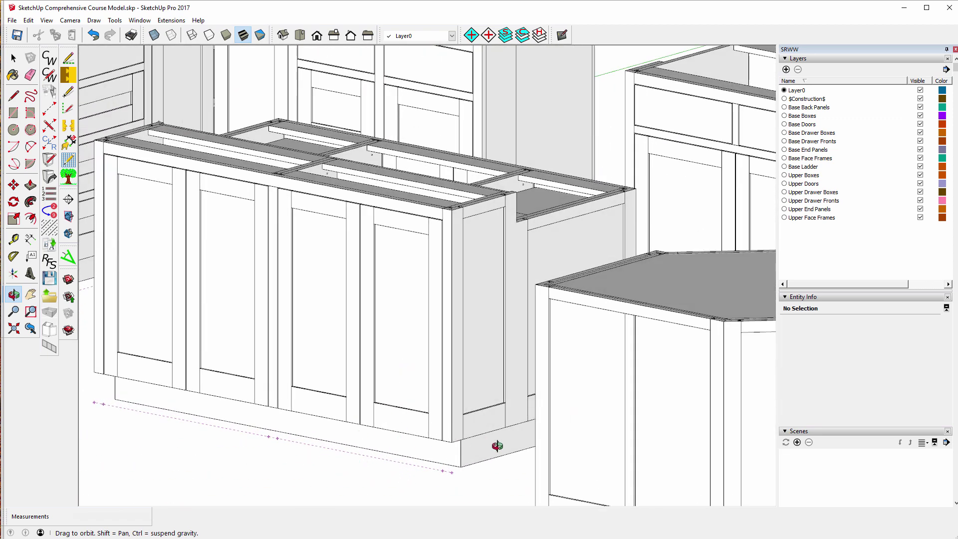
pyautogui.moveTo(436, 313); pyautogui.dragTo(497, 274)
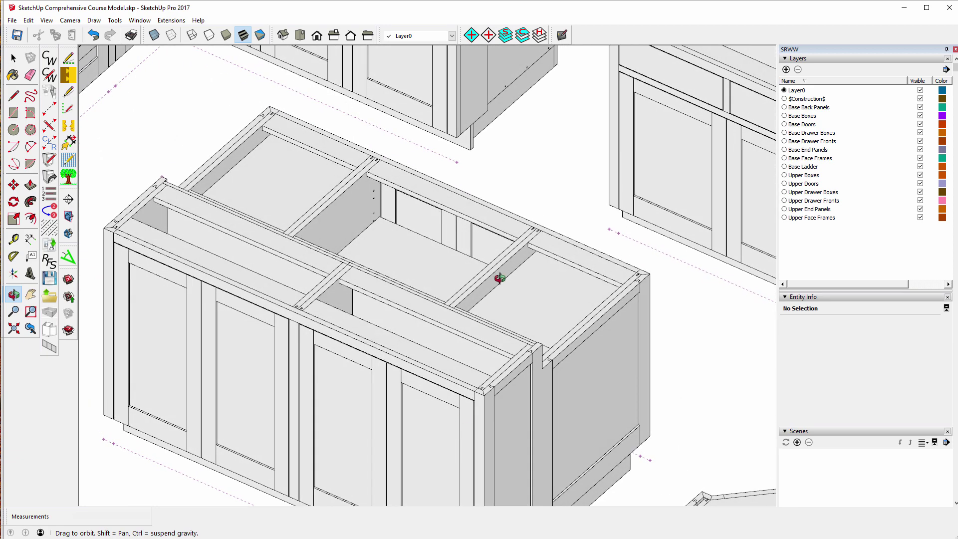
pyautogui.scroll(-4, 502, 272)
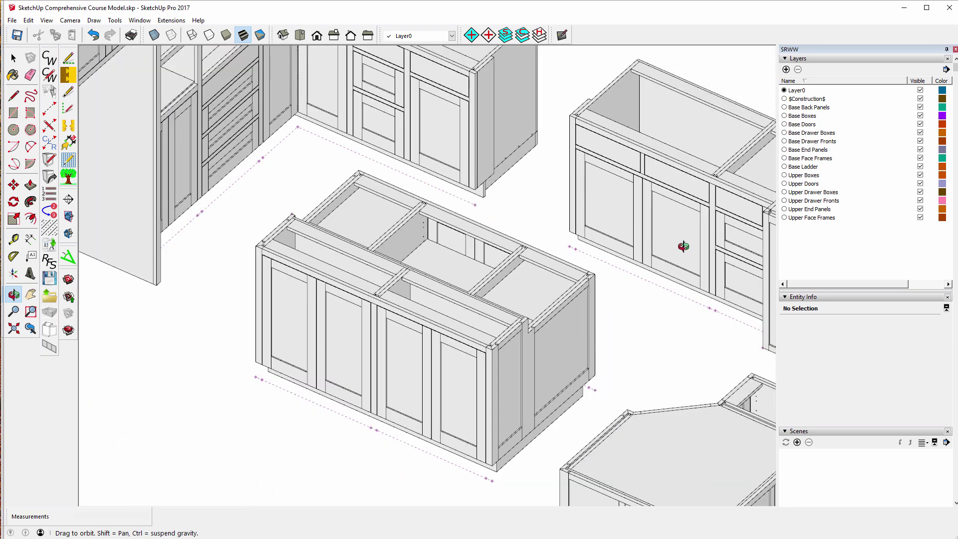
pyautogui.moveTo(390, 333); pyautogui.dragTo(487, 226)
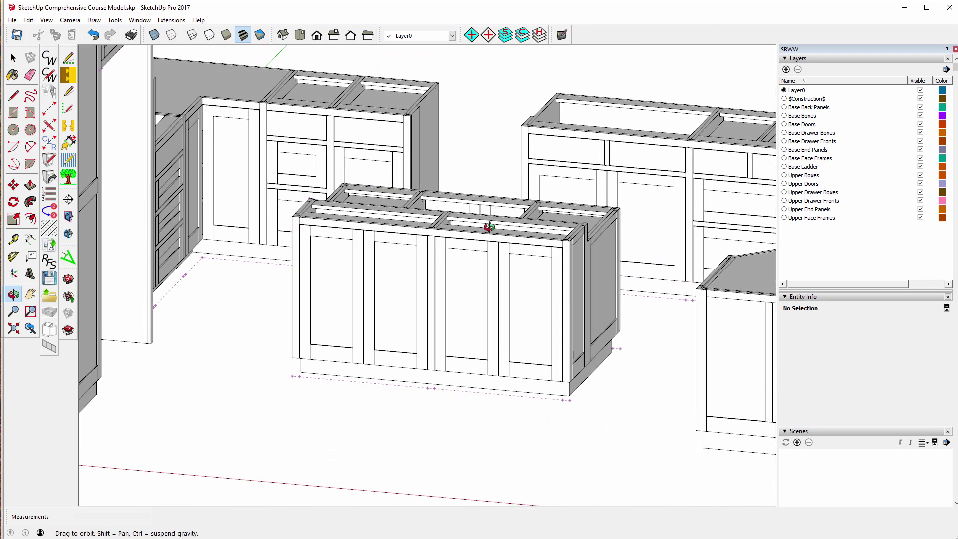
pyautogui.scroll(-4, 464, 274)
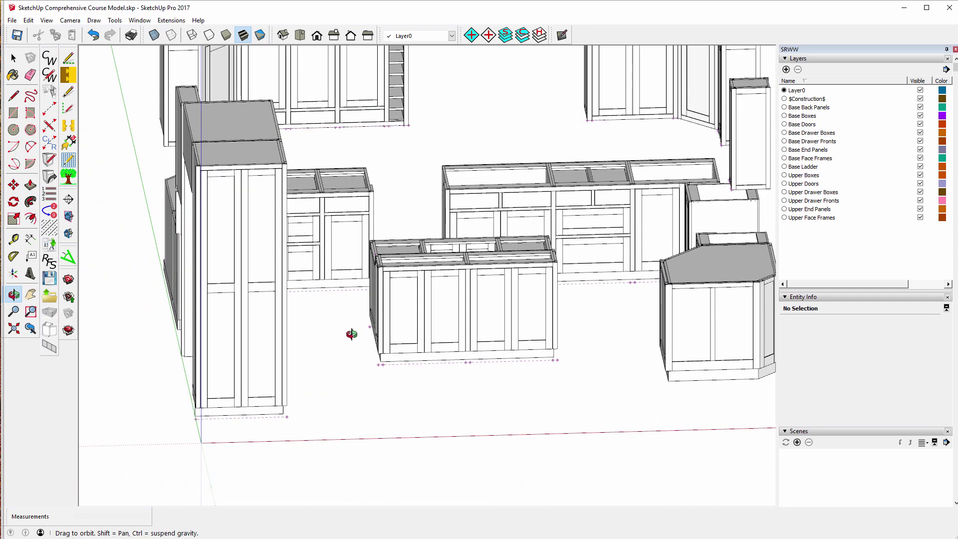
# Measure the offset between the back panel's bottom edge and the base trim on the angled peninsula cabinet's underside.
pyautogui.moveTo(692, 374); pyautogui.dragTo(712, 103)
pyautogui.scroll(5, 683, 196)
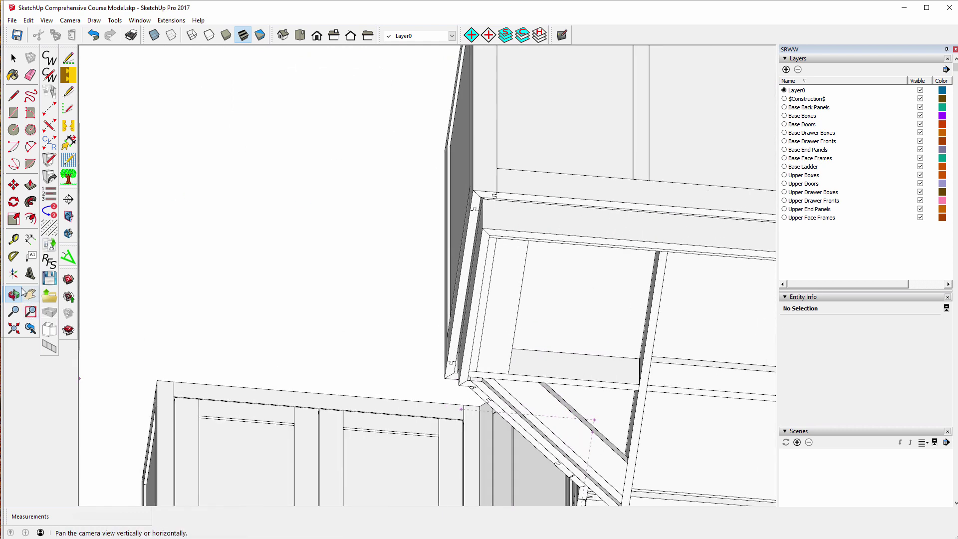
pyautogui.click(13, 239)
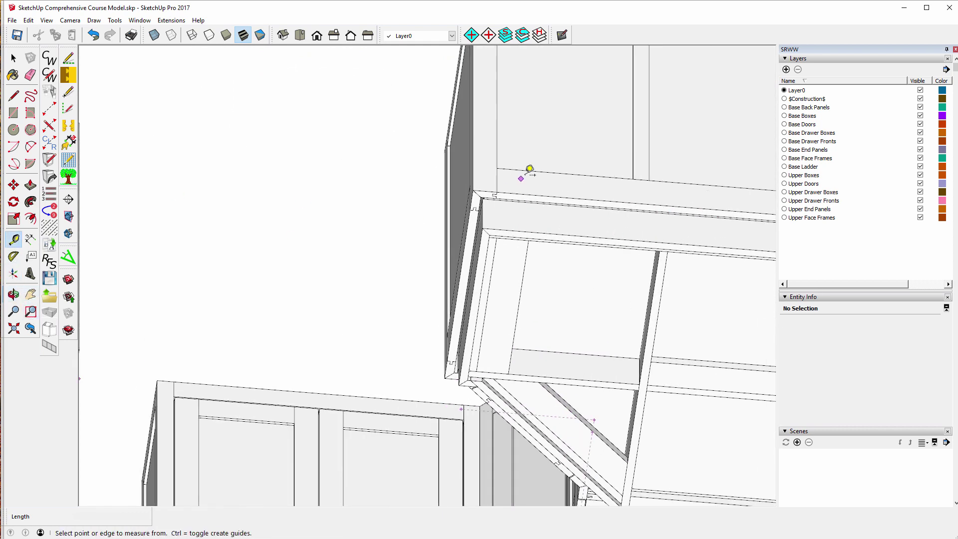
pyautogui.click(534, 189)
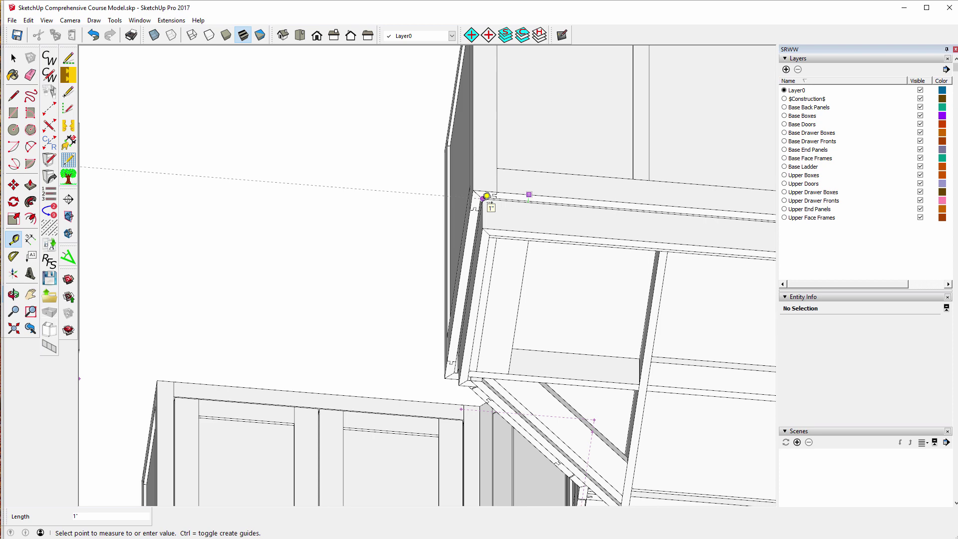
pyautogui.press('Escape')
# Measure the offset between the diagonal back panel's bottom edge and the diagonal base trim beneath the angled peninsula cabinet.
pyautogui.scroll(-3, 331, 285)
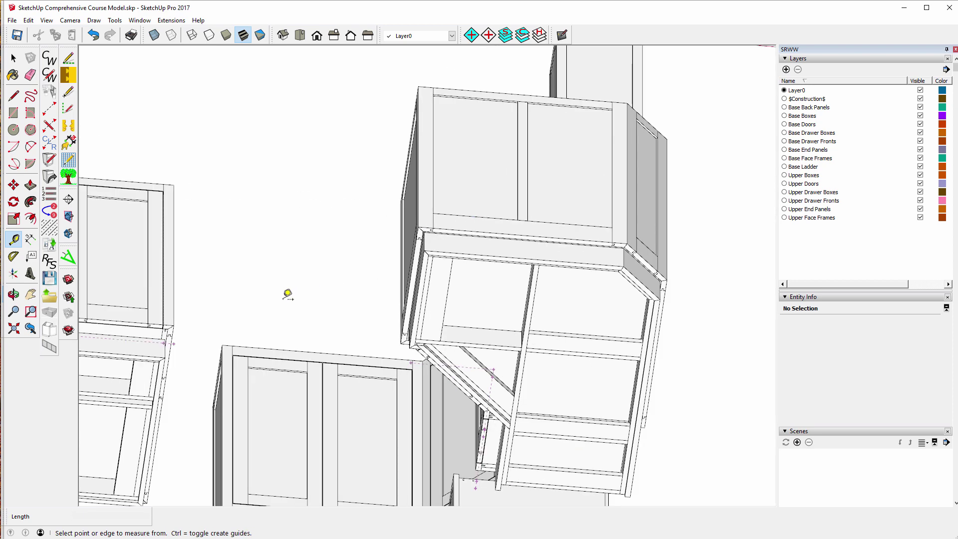
pyautogui.scroll(5, 651, 255)
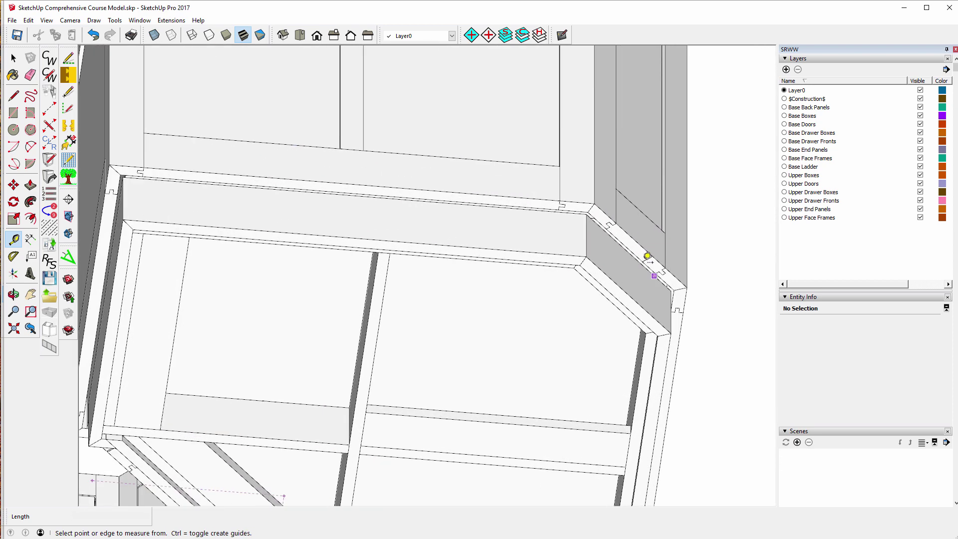
pyautogui.click(641, 226)
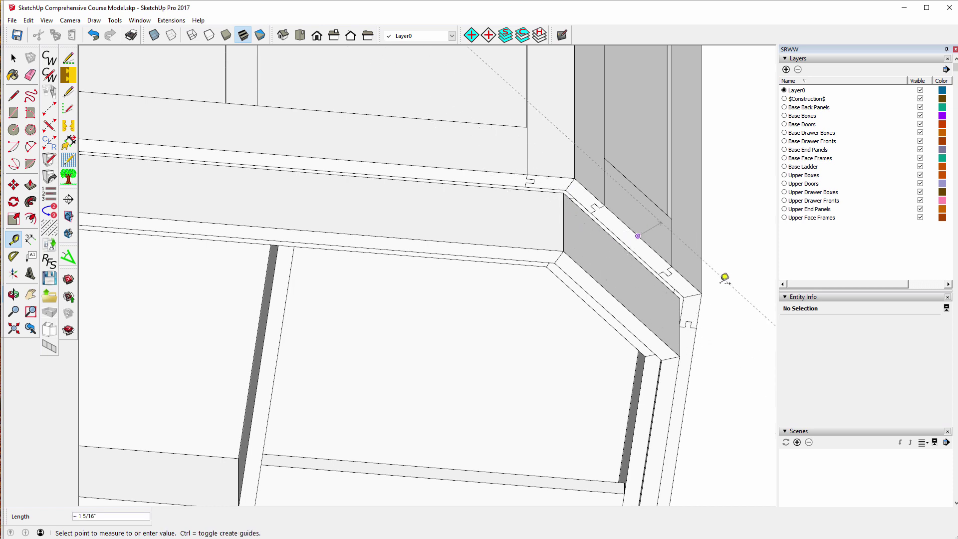
pyautogui.press('Escape')
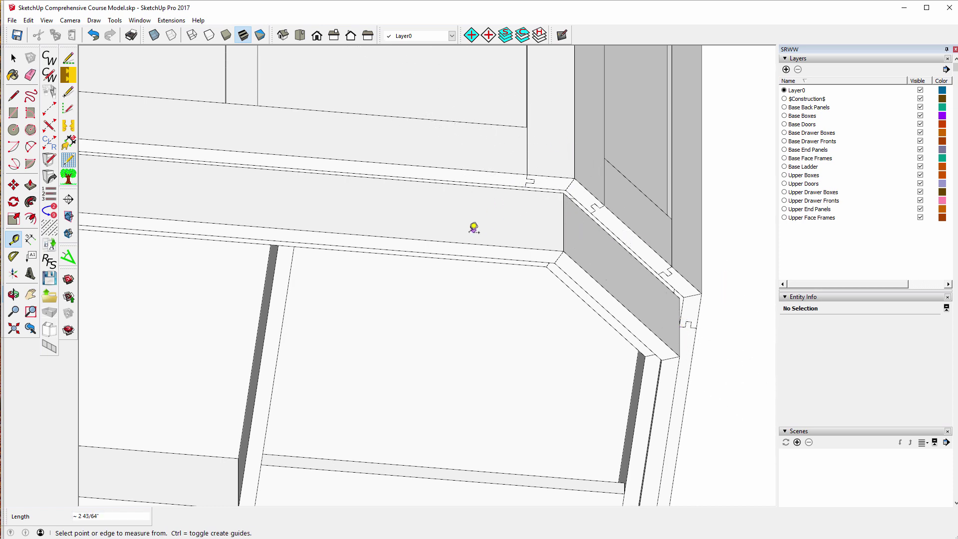
pyautogui.scroll(-5, 427, 279)
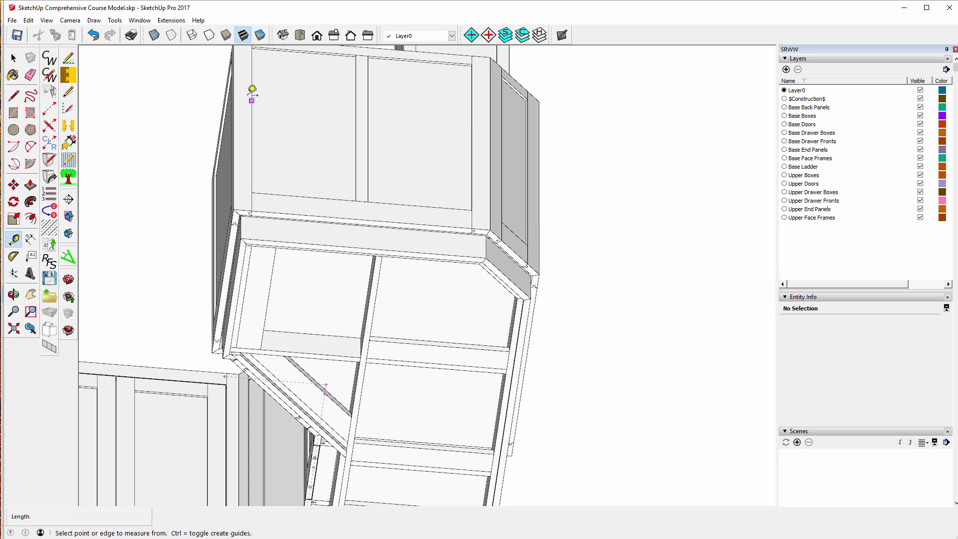
# Open Extended Entity Info and select the Diagonal Back Trim to inspect its attributes and resize settings.
pyautogui.click(140, 20)
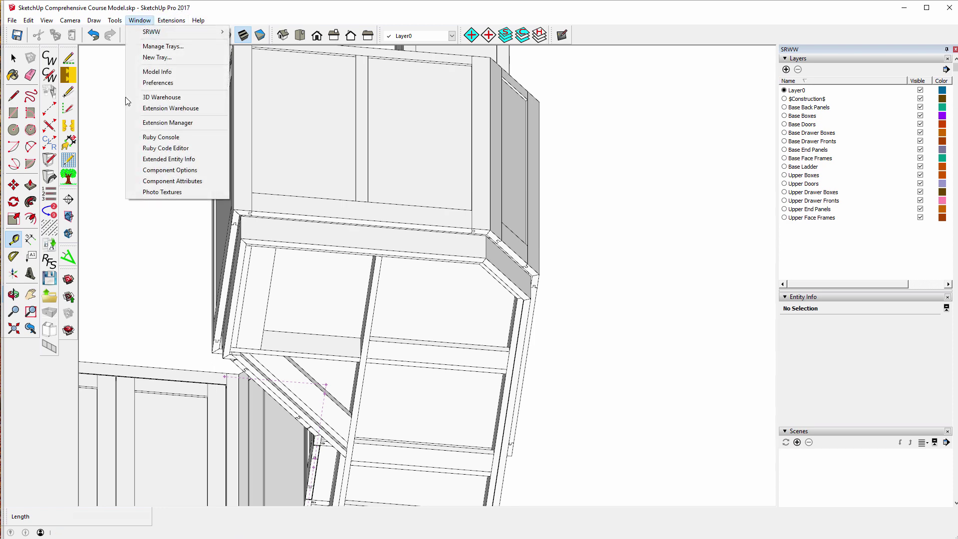
pyautogui.click(162, 163)
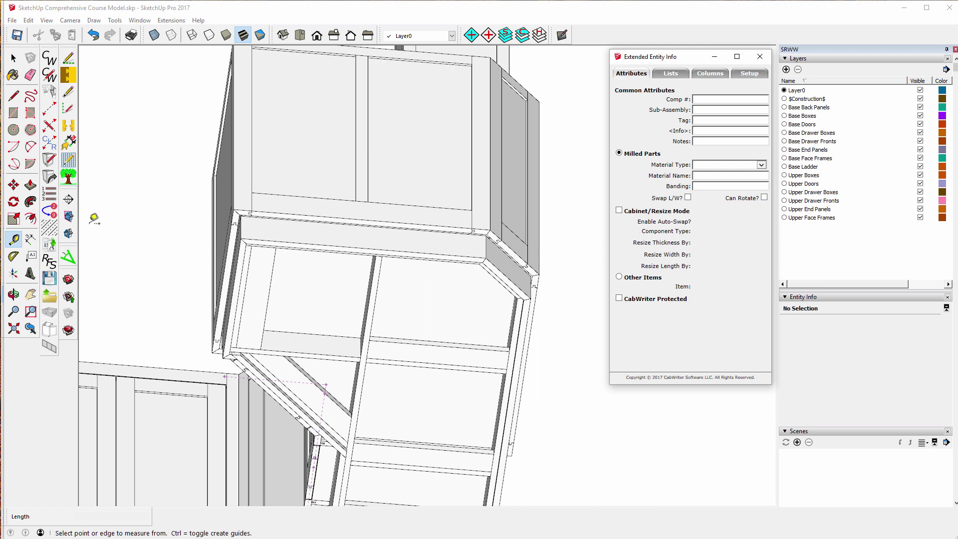
pyautogui.click(13, 59)
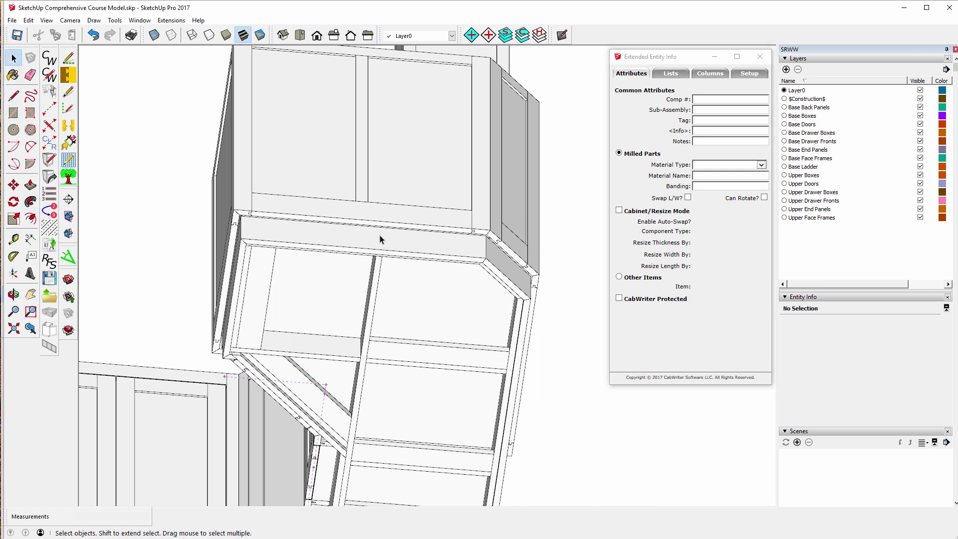
pyautogui.click(515, 276)
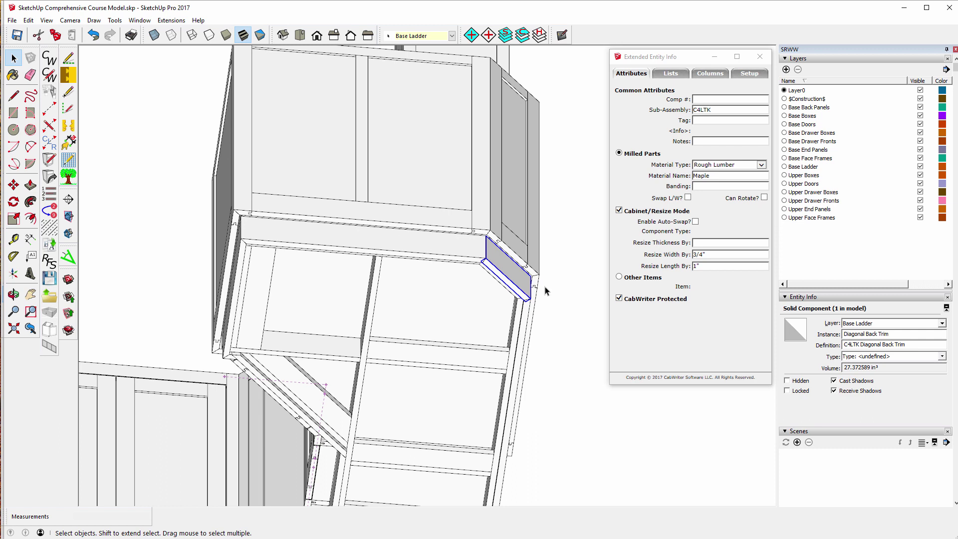
# Examine the overall kitchen layout from above and from several sides, including the island, peninsula and wall cabinets.
pyautogui.click(13, 294)
pyautogui.moveTo(458, 240); pyautogui.dragTo(259, 434)
pyautogui.scroll(-10, 519, 364)
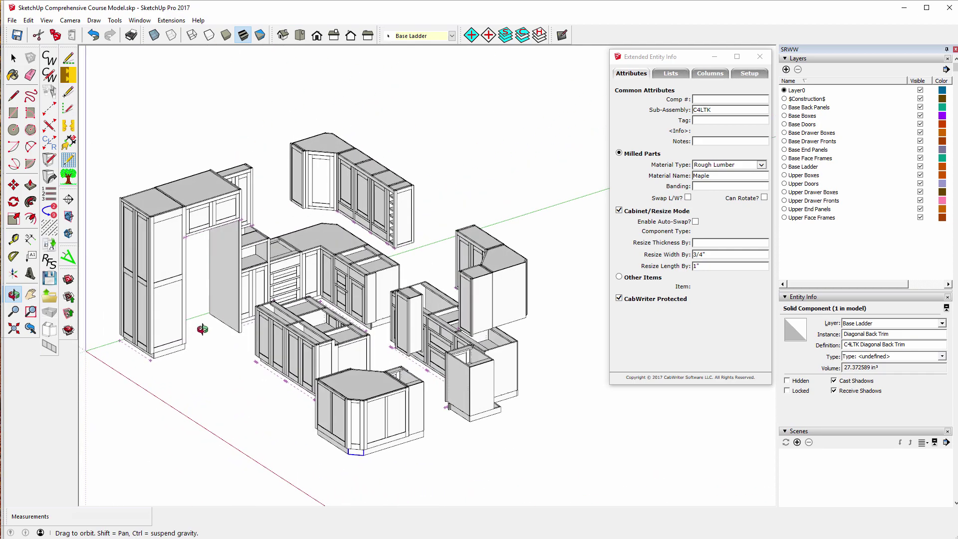
pyautogui.scroll(5, 196, 349)
pyautogui.scroll(2, 194, 365)
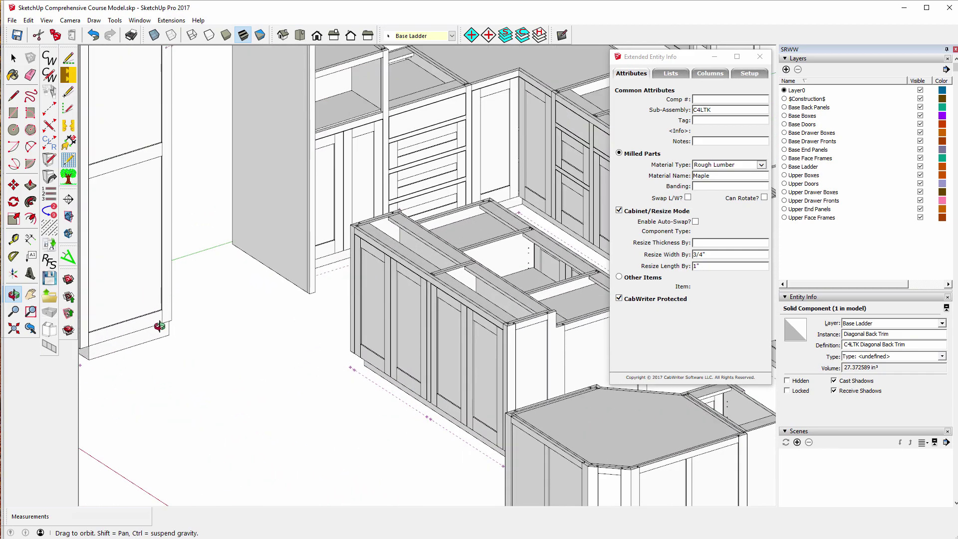
pyautogui.scroll(-3, 212, 362)
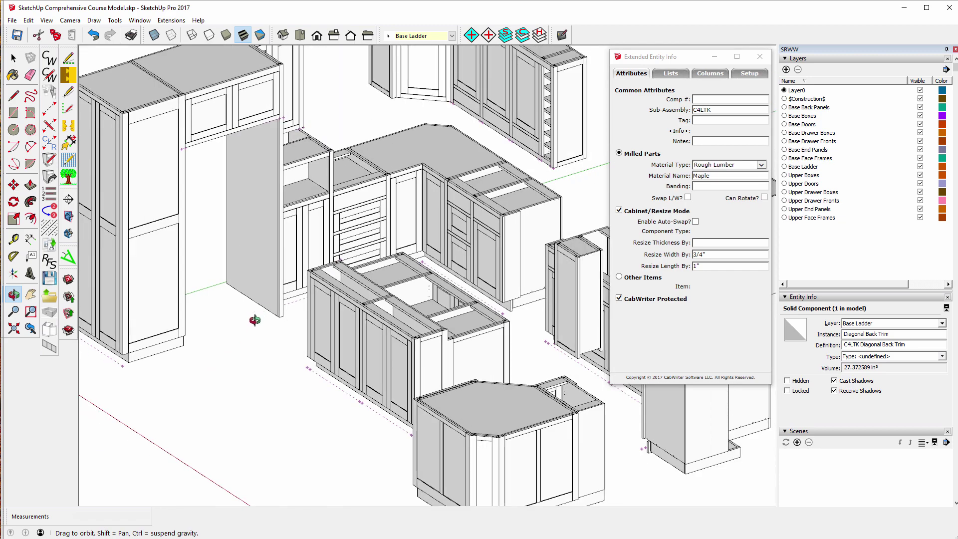
pyautogui.scroll(3, 278, 346)
pyautogui.moveTo(325, 355); pyautogui.dragTo(306, 285)
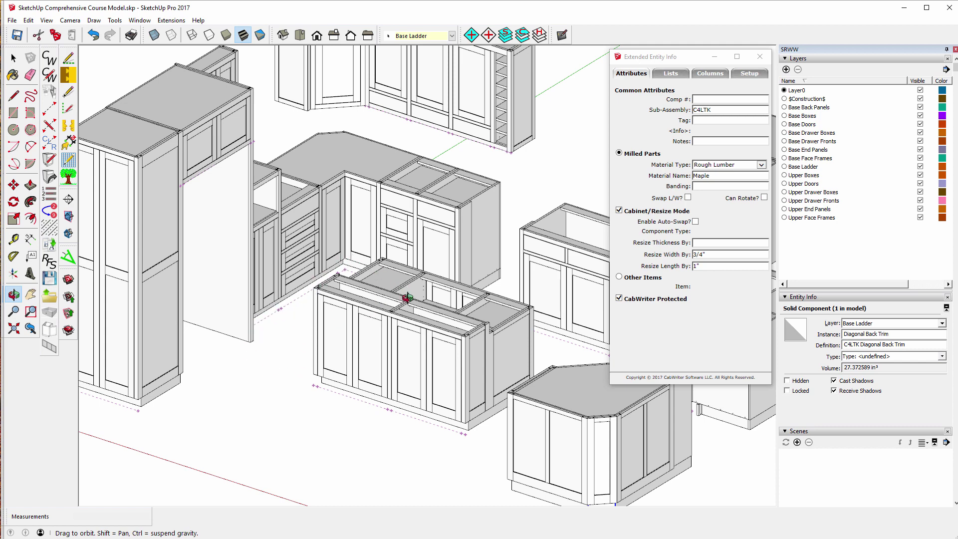
pyautogui.moveTo(406, 299); pyautogui.dragTo(294, 321)
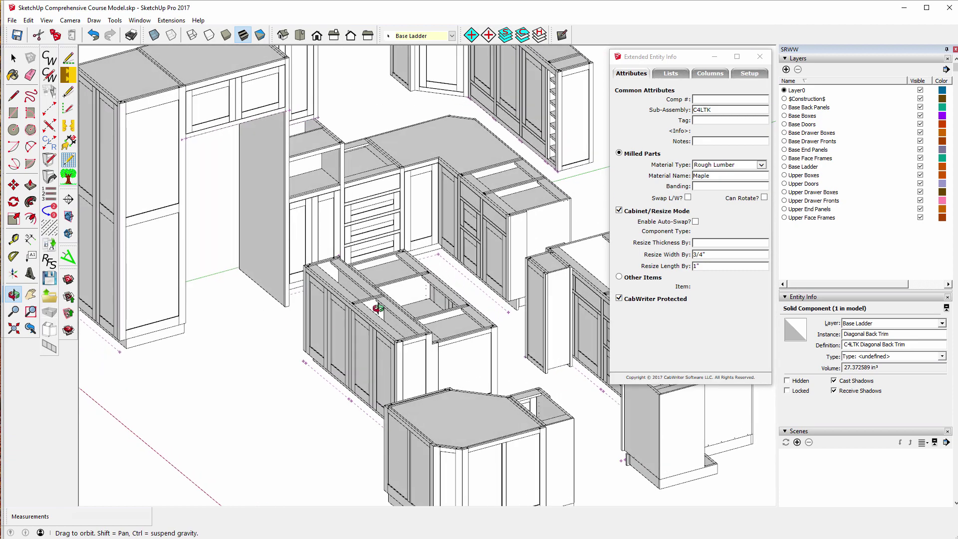
pyautogui.moveTo(489, 213); pyautogui.dragTo(331, 204)
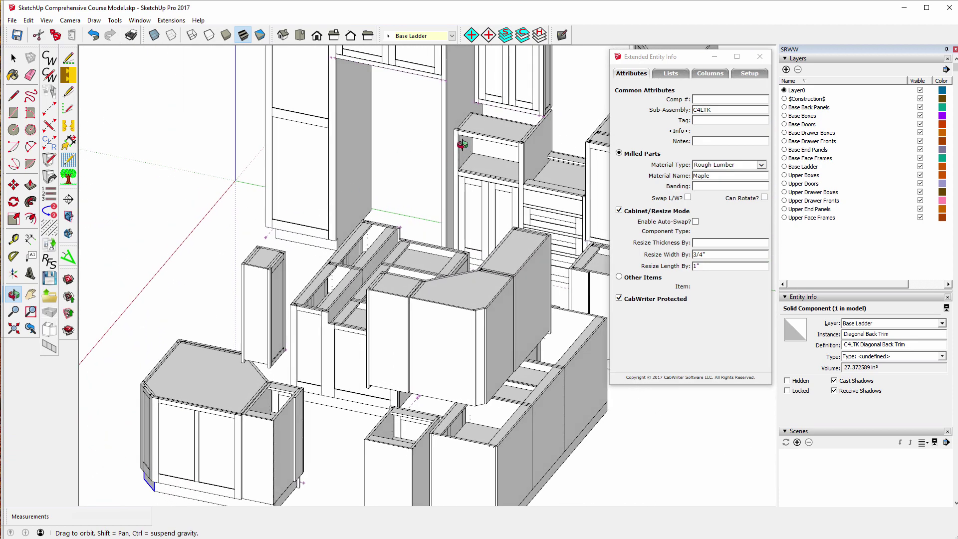
# Select the drawer base cabinet's exposed left side panel beside the open-shelf cabinet to inspect its extended entity attributes.
pyautogui.scroll(5, 549, 119)
pyautogui.scroll(-3, 349, 264)
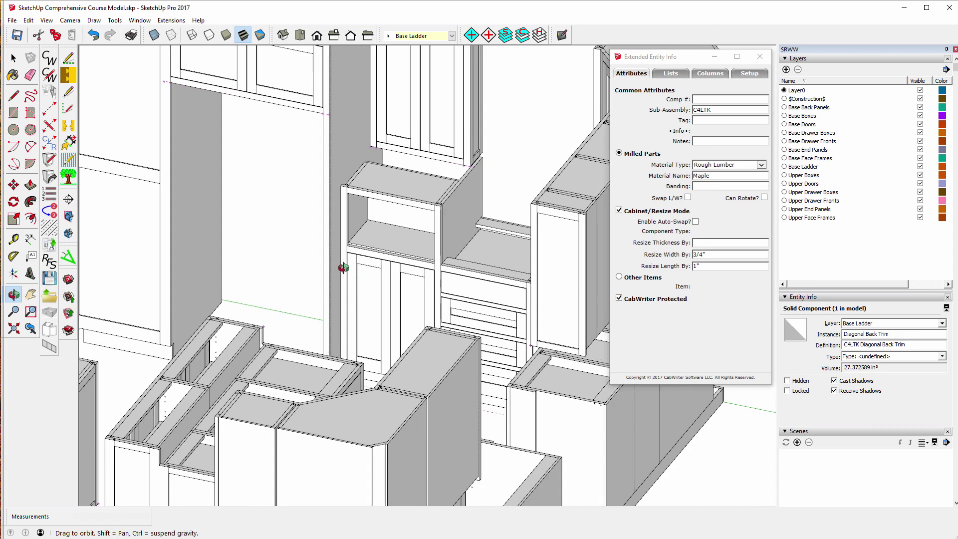
pyautogui.scroll(5, 499, 170)
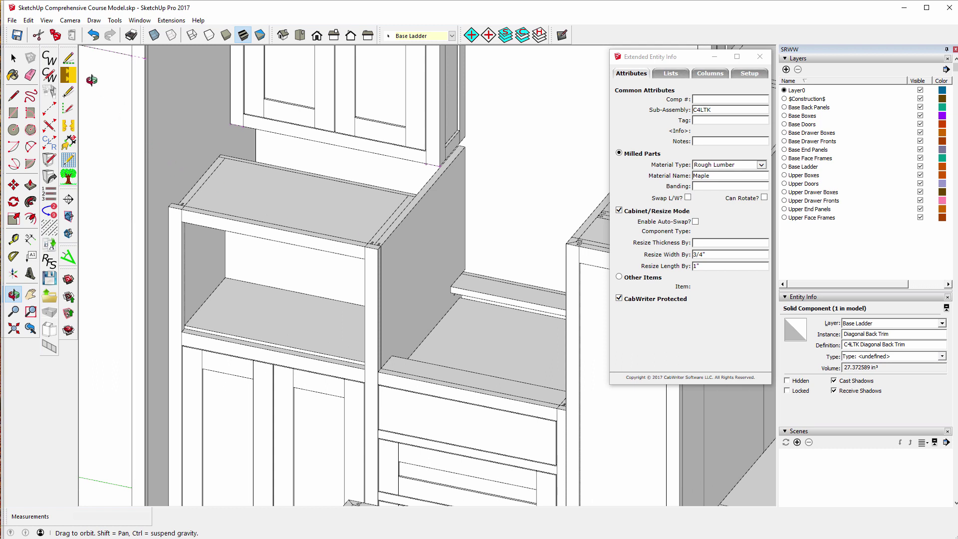
pyautogui.click(14, 59)
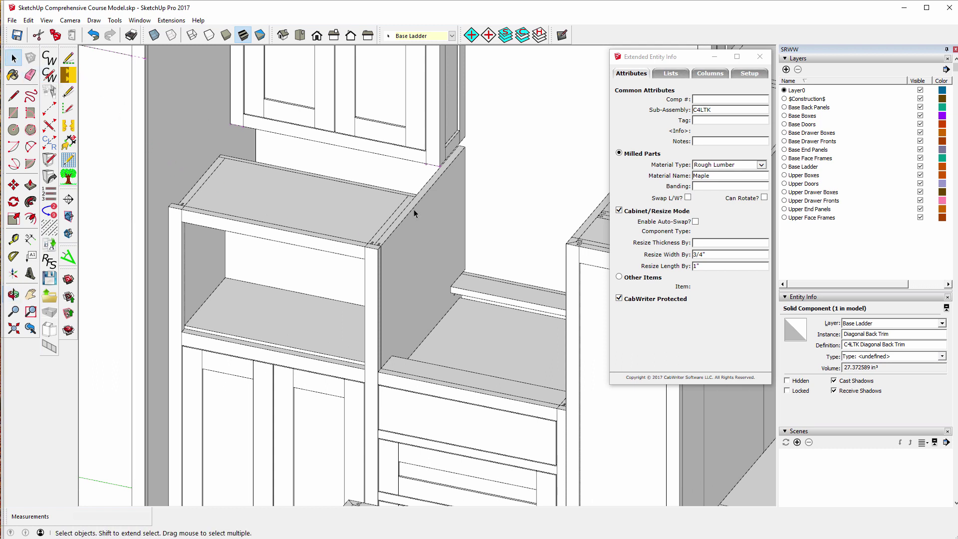
pyautogui.click(426, 244)
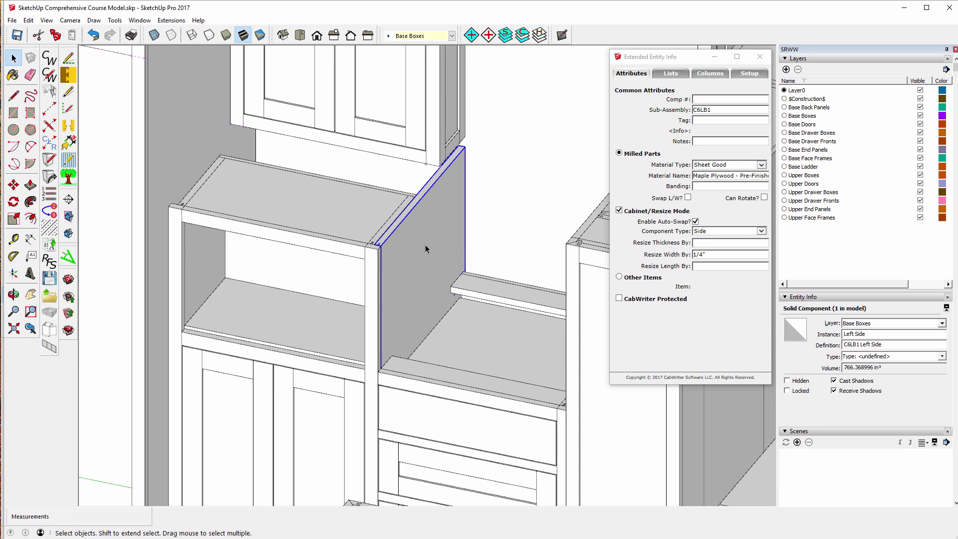
# Examine the selected side panel's front joint and its rear edge where it meets the drawer cabinet's back stretcher.
pyautogui.scroll(5, 452, 300)
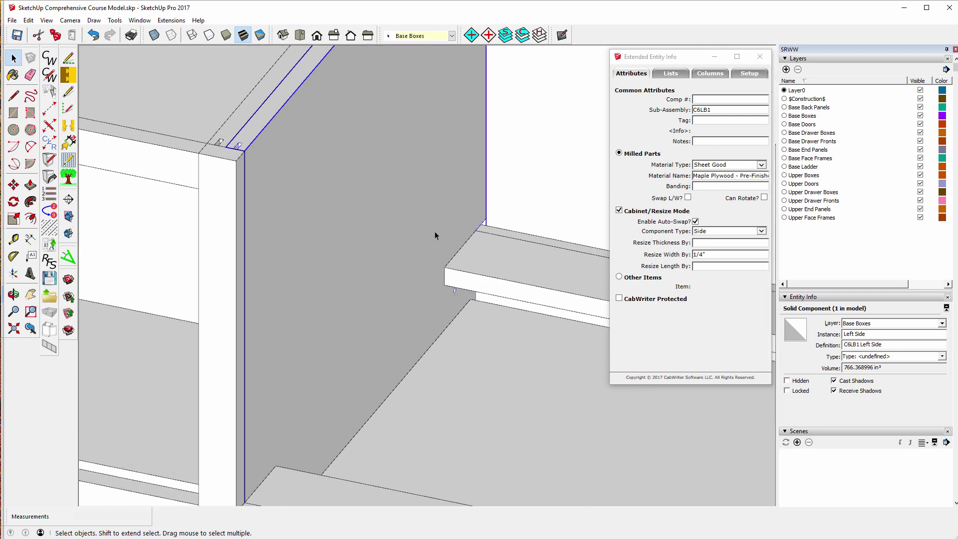
pyautogui.scroll(-3, 380, 262)
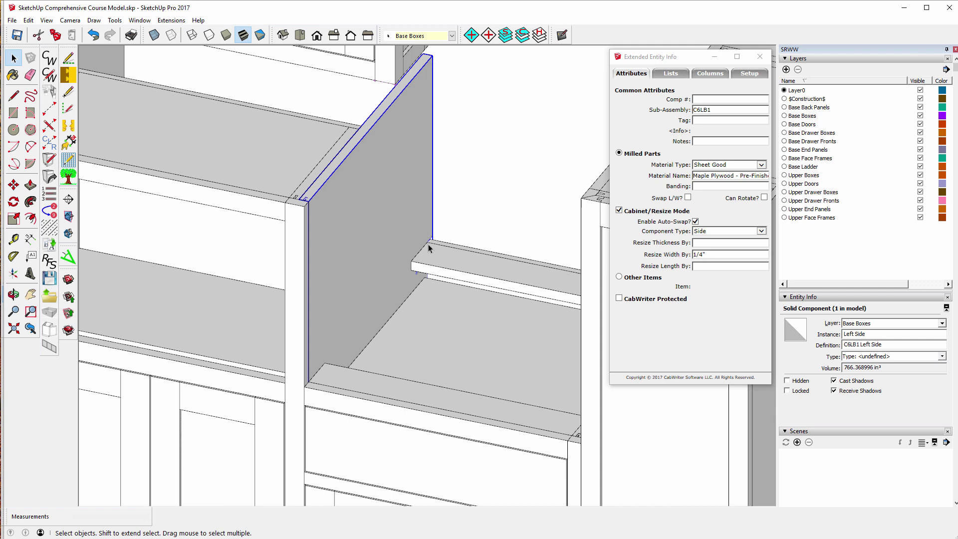
pyautogui.scroll(3, 430, 240)
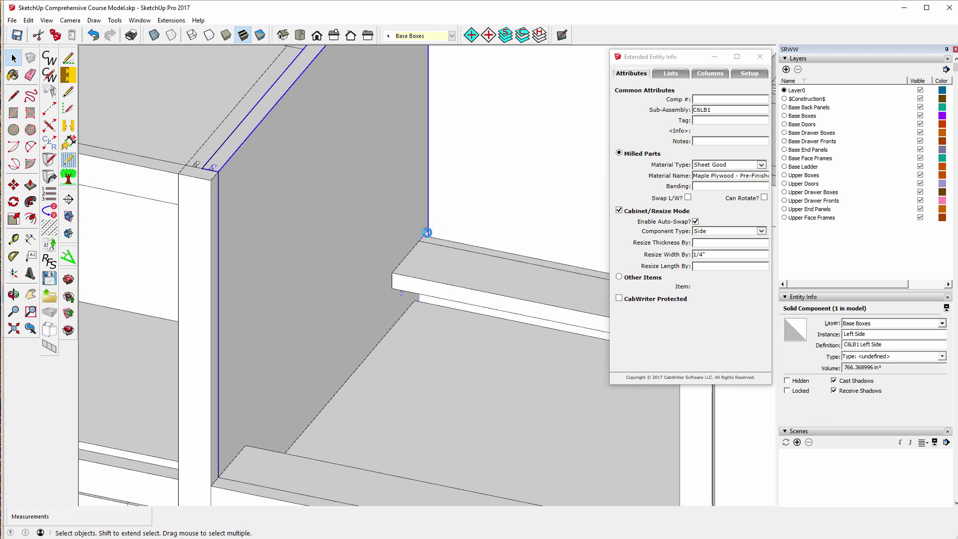
pyautogui.scroll(5, 426, 232)
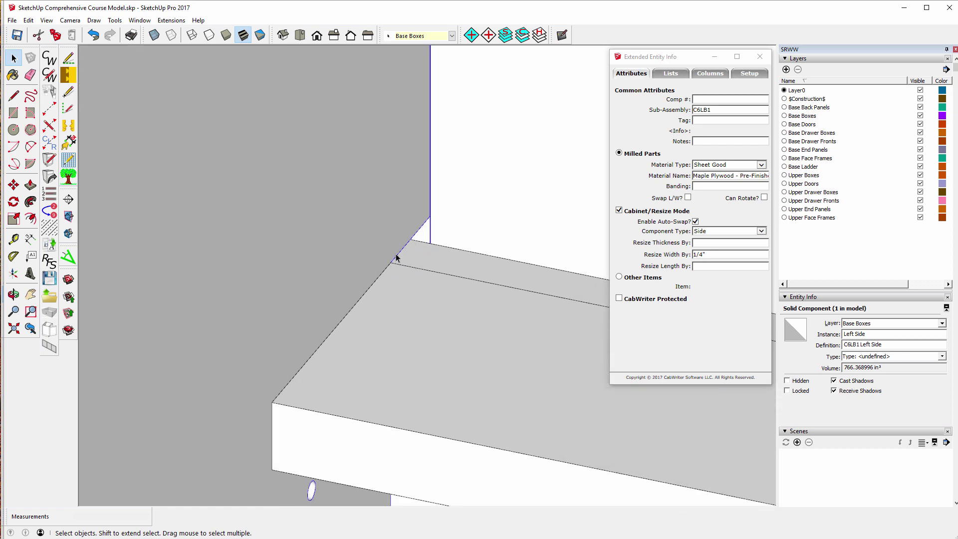
pyautogui.scroll(-6, 434, 246)
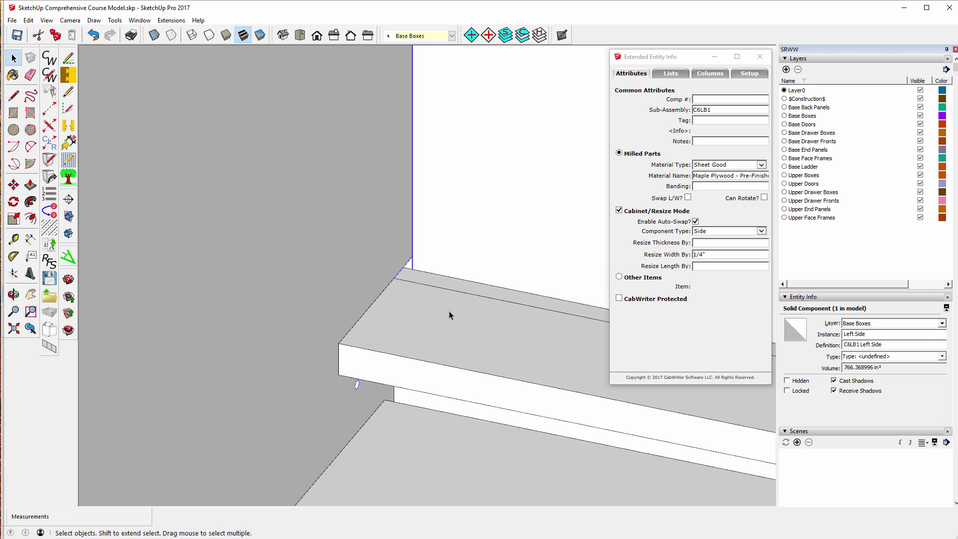
pyautogui.scroll(-3, 412, 334)
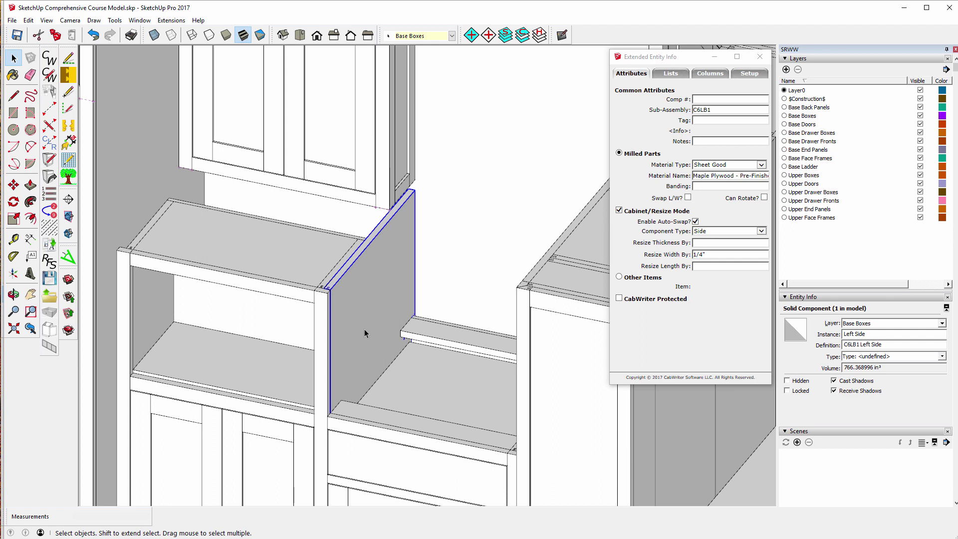
# Turn on CabWriter protection for the selected left side panel of the drawer base cabinet.
pyautogui.click(619, 299)
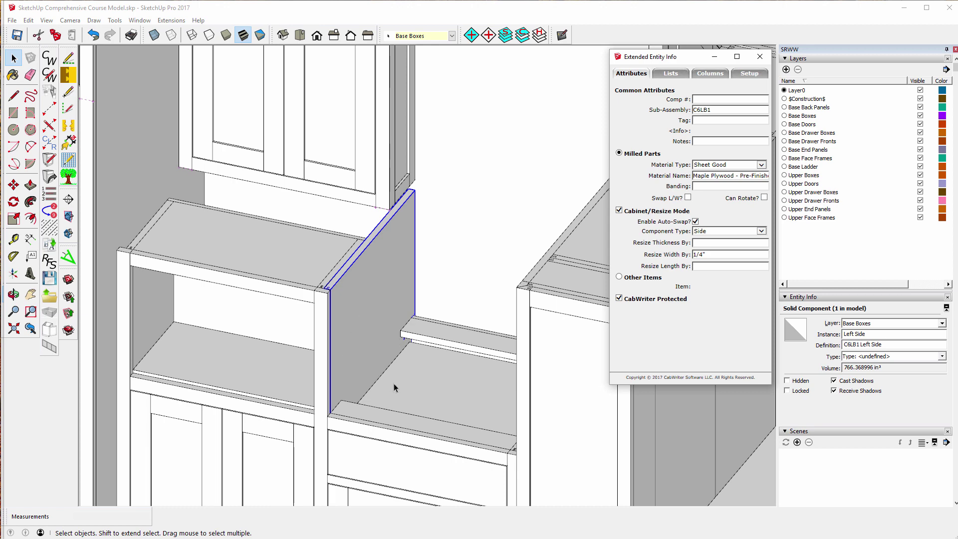
pyautogui.scroll(-3, 377, 379)
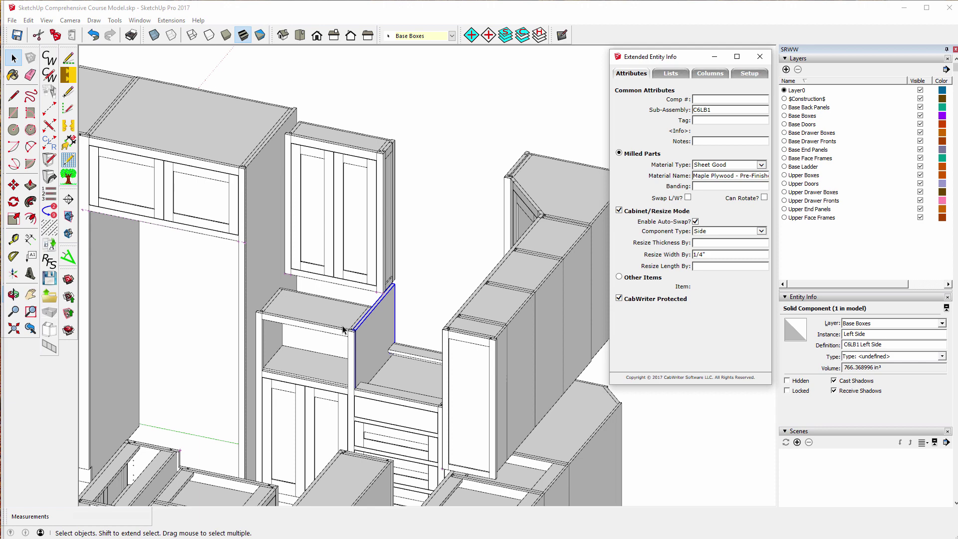
pyautogui.scroll(1, 340, 328)
pyautogui.scroll(2, 340, 327)
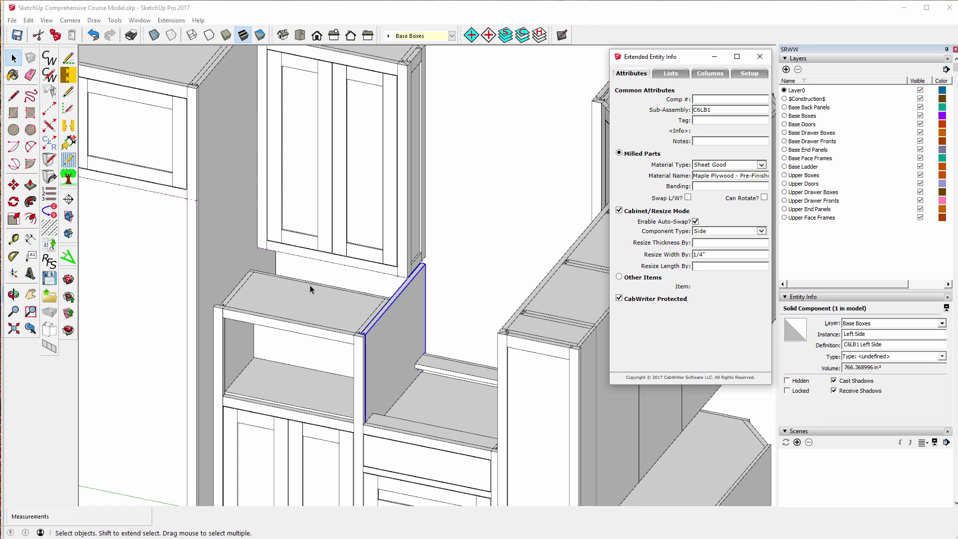
pyautogui.scroll(-5, 315, 295)
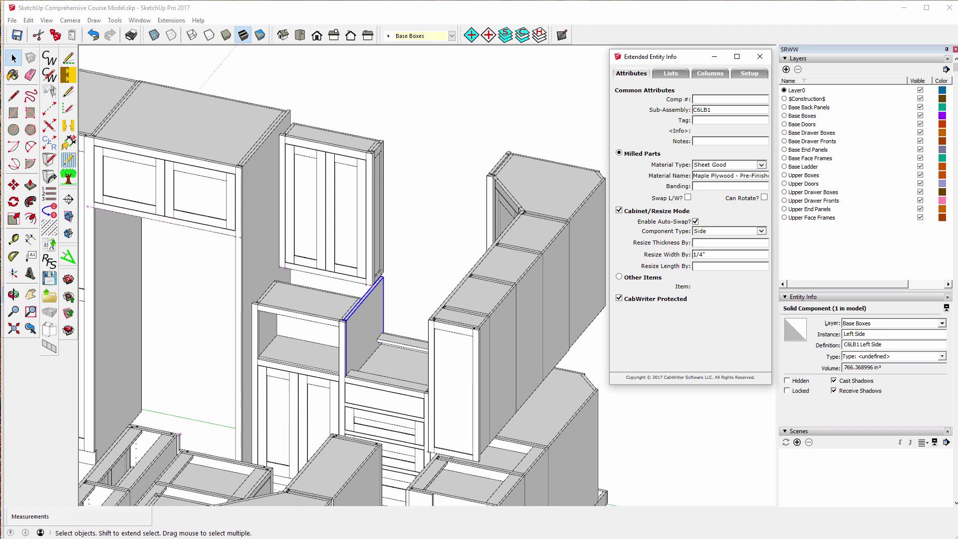
# Switch to CabWriter Comprehensive.skp to examine the finished cabinets around the microwave, and return to the SketchUp course model.
pyautogui.moveTo(453, 538)
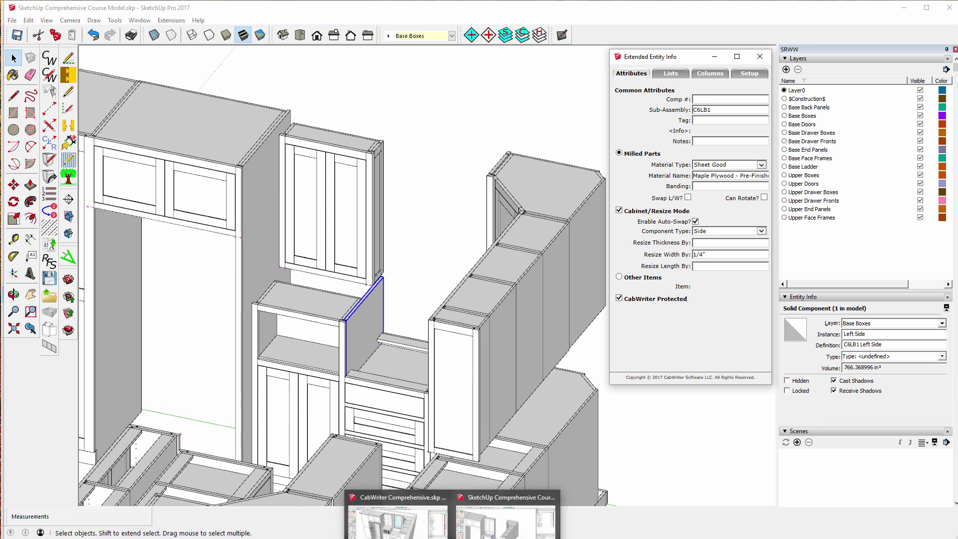
pyautogui.click(397, 519)
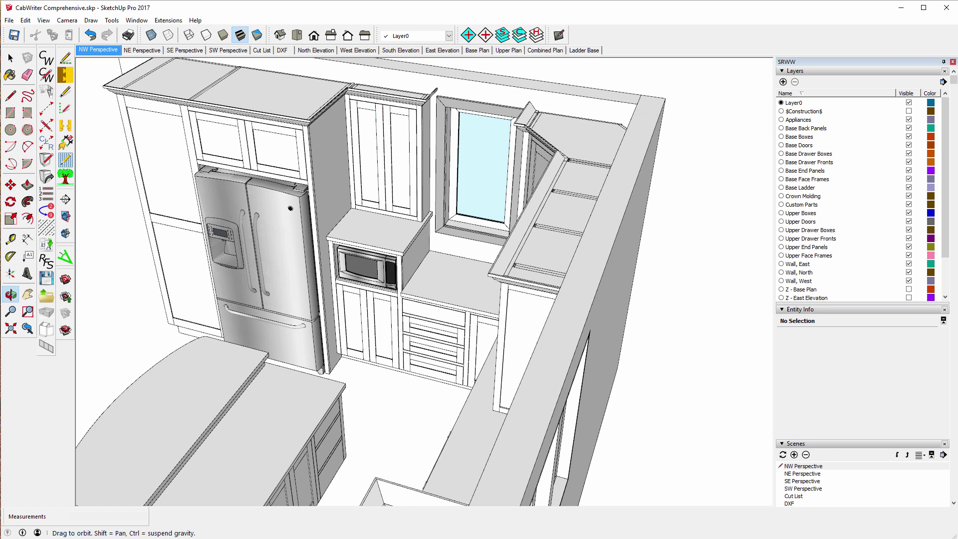
pyautogui.moveTo(454, 538)
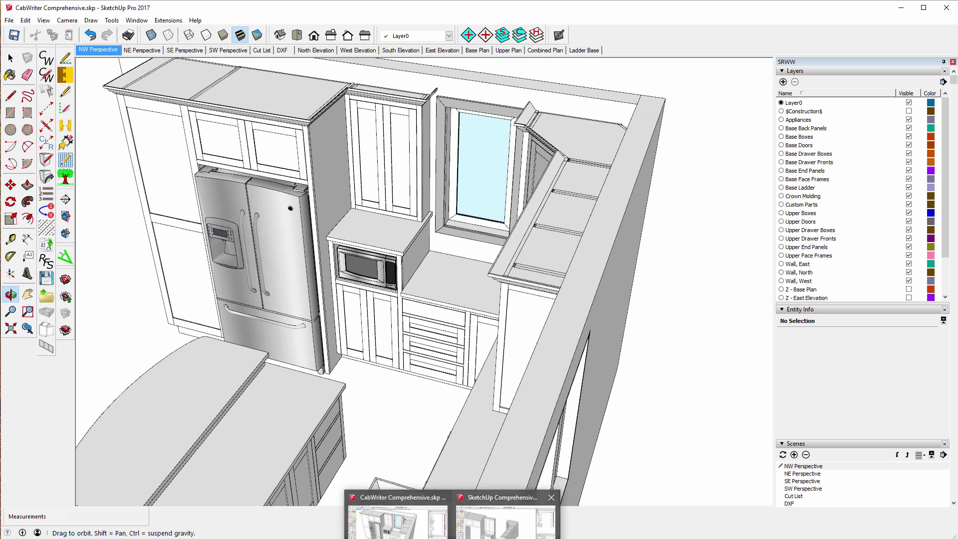
pyautogui.click(473, 509)
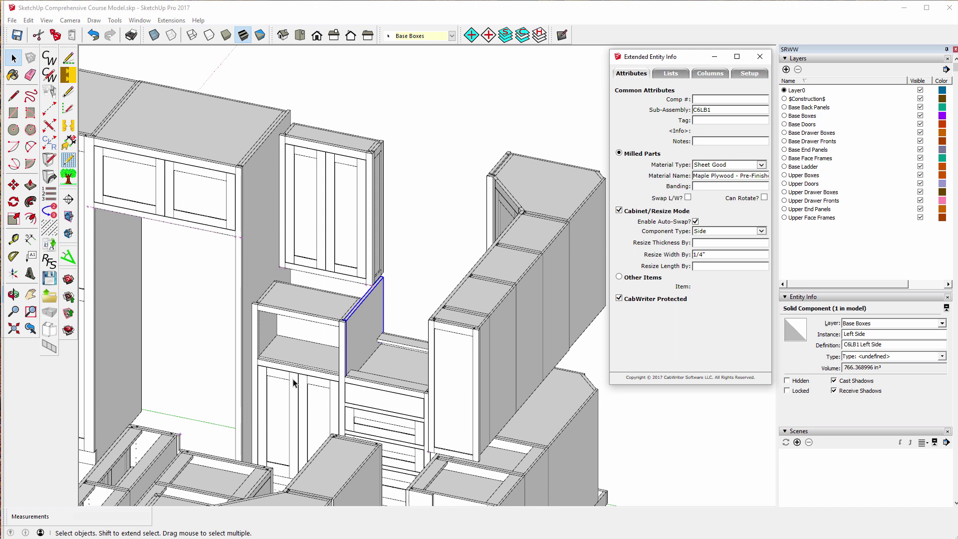
# Select the top and the two center door stiles of the upper cabinet beside the refrigerator opening to inspect their attributes.
pyautogui.click(344, 143)
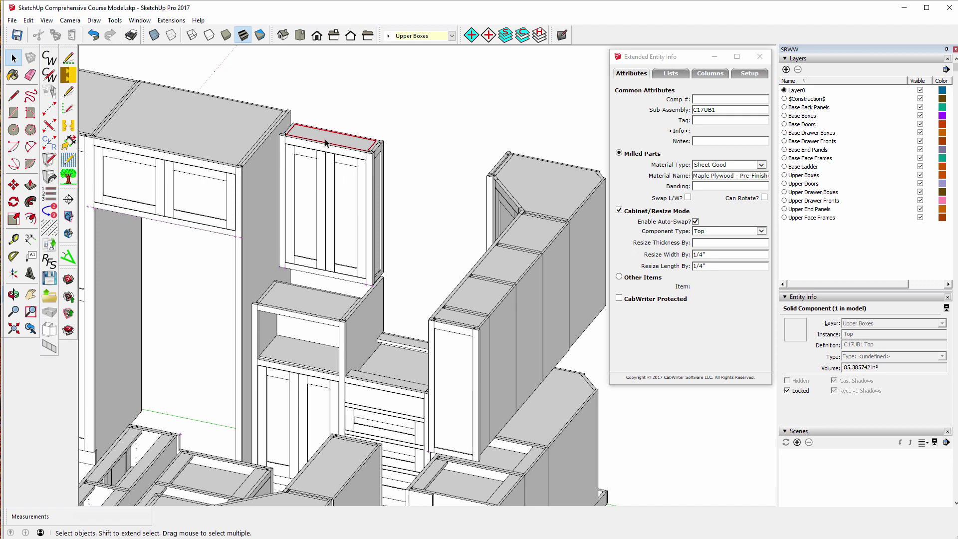
pyautogui.click(329, 167)
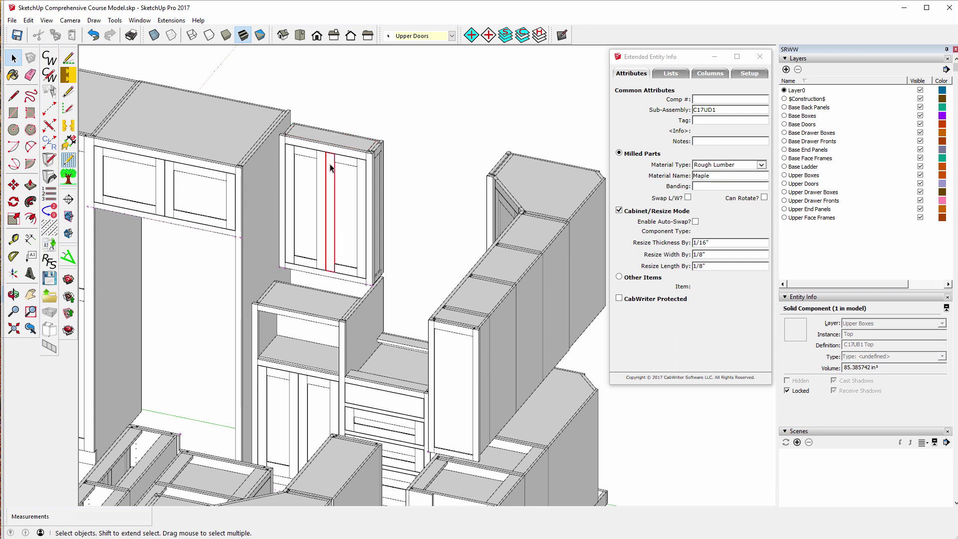
pyautogui.click(308, 167)
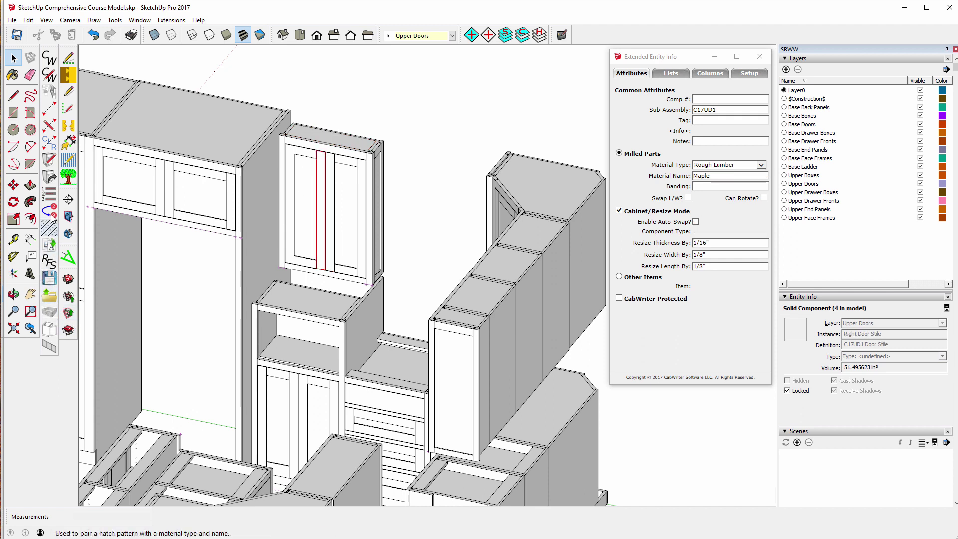
# Open the CabWriter settings for upper cabinets.
pyautogui.click(50, 177)
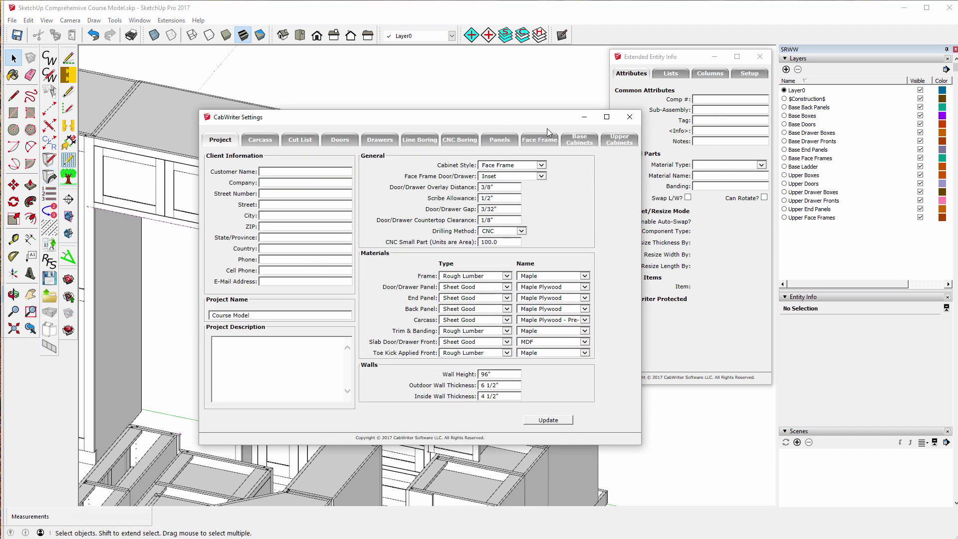
pyautogui.click(614, 143)
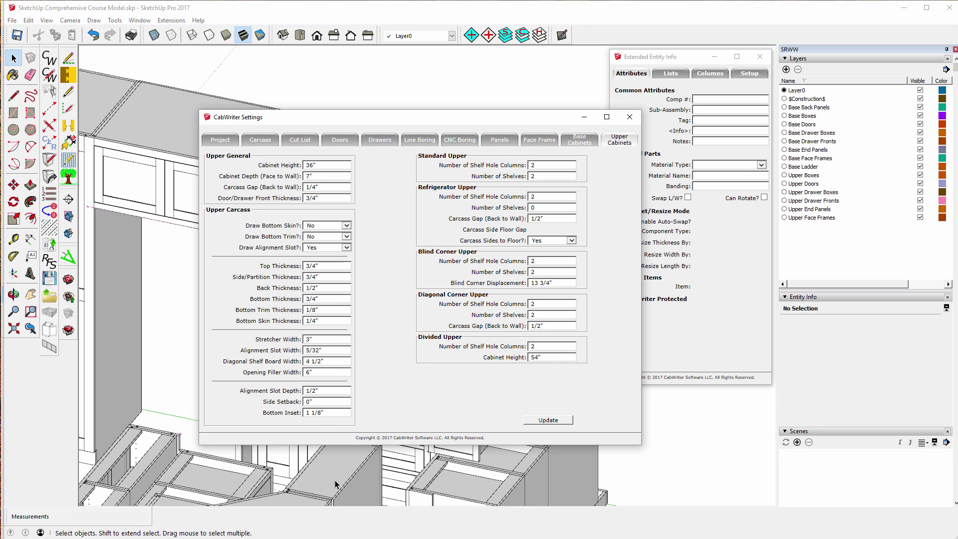
# Switch to CabWriter Comprehensive.skp, start the Tape Measure and hide the Crown Molding layer.
pyautogui.moveTo(452, 538)
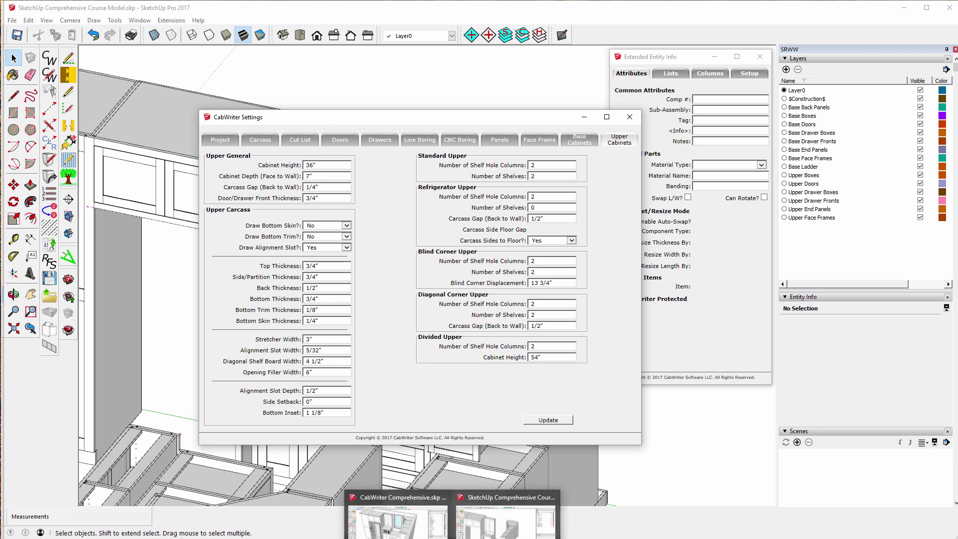
pyautogui.click(398, 522)
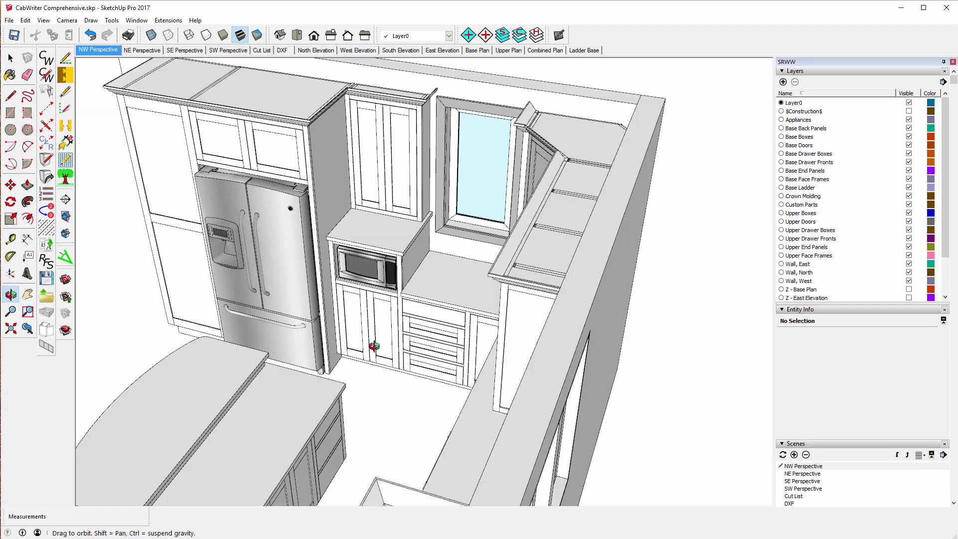
pyautogui.click(10, 239)
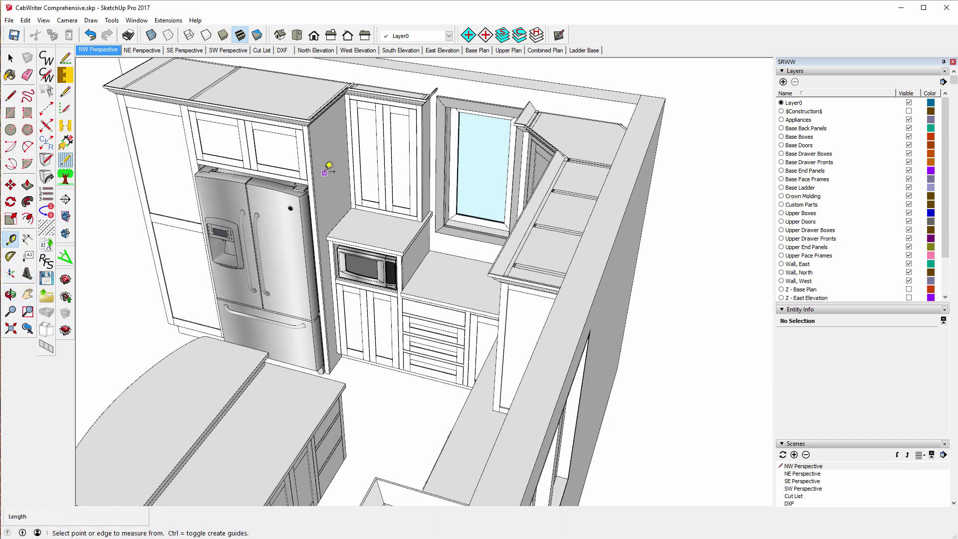
pyautogui.scroll(3, 382, 202)
pyautogui.scroll(-3, 379, 257)
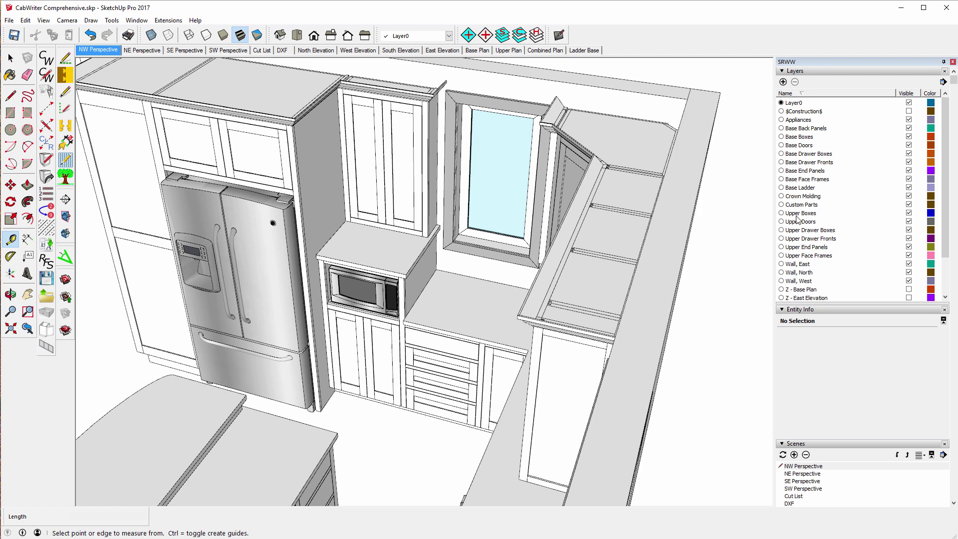
pyautogui.click(909, 195)
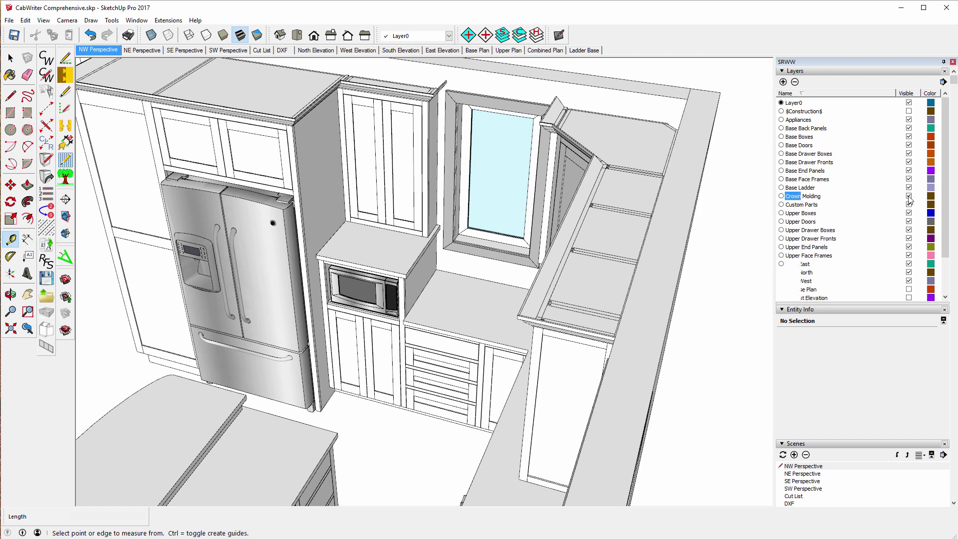
pyautogui.scroll(3, 384, 241)
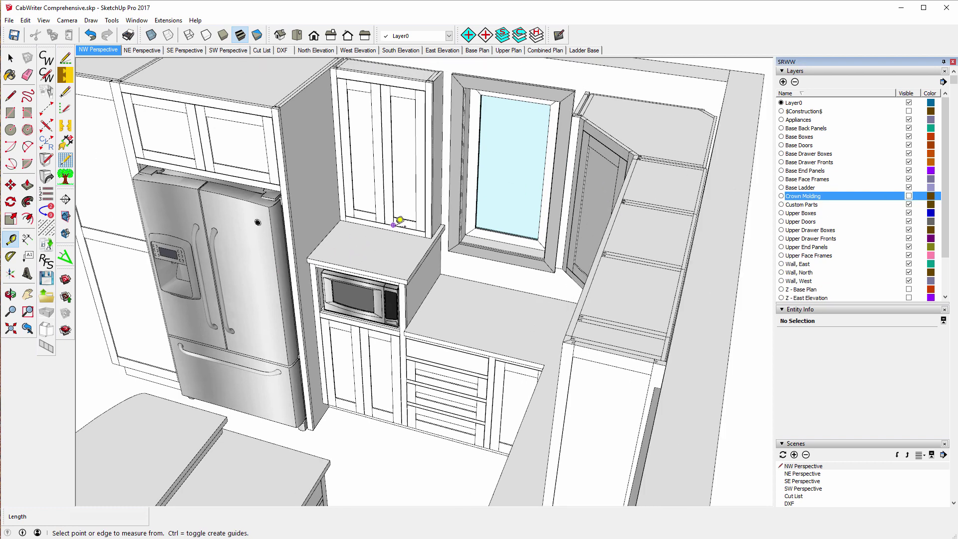
# Measure the height of the upper cabinet above the microwave from its bottom edge to its top.
pyautogui.scroll(-5, 352, 266)
pyautogui.scroll(5, 364, 236)
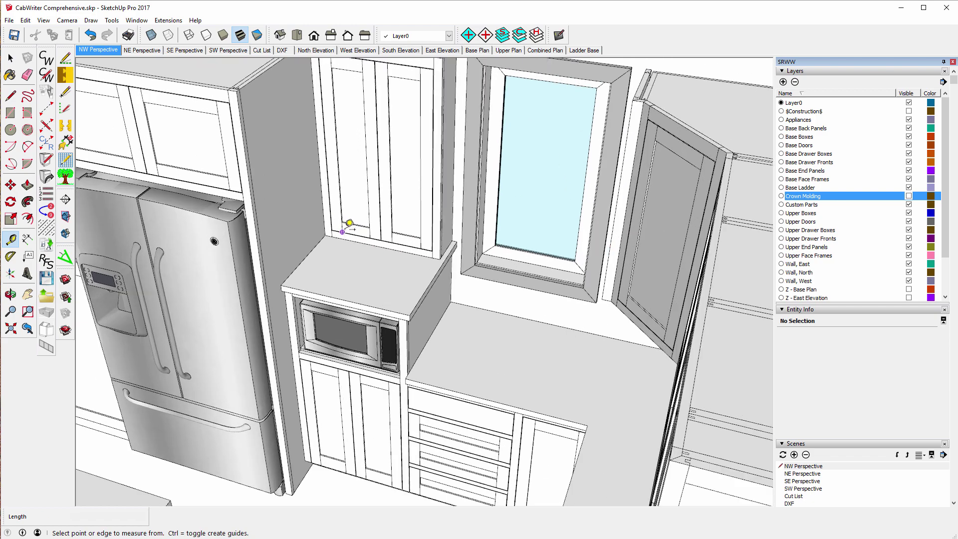
pyautogui.click(364, 237)
pyautogui.scroll(-3, 379, 272)
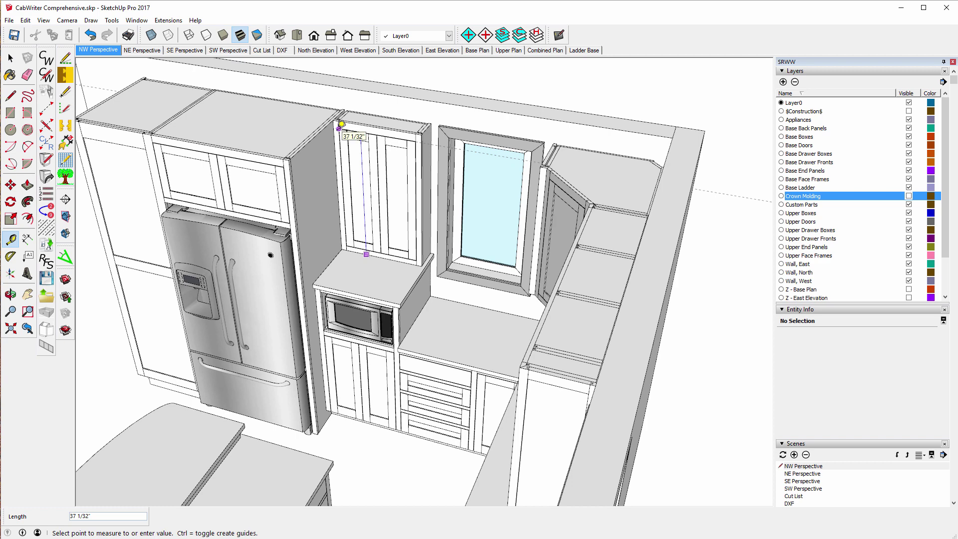
pyautogui.click(357, 150)
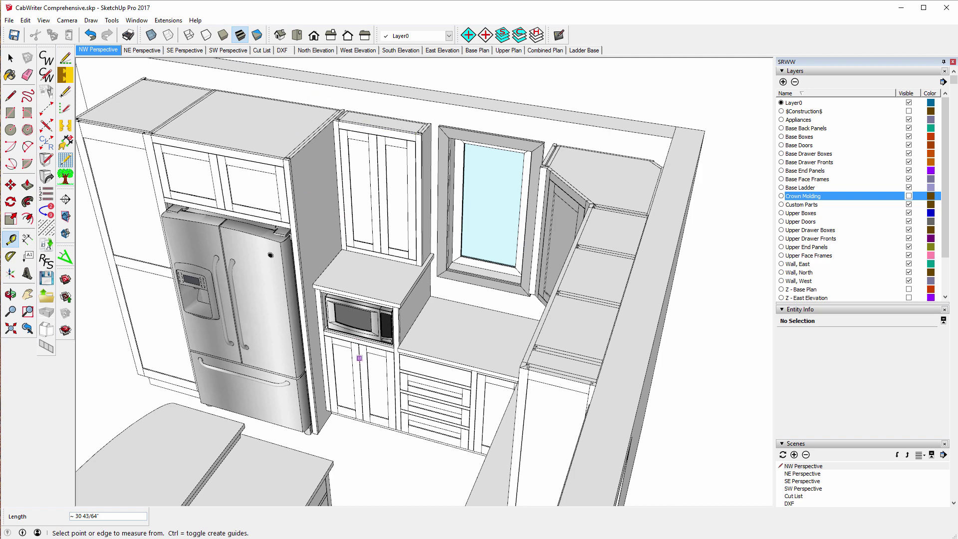
# Return to the SketchUp course model and update the CabWriter upper cabinet height to 39 1/8".
pyautogui.moveTo(452, 538)
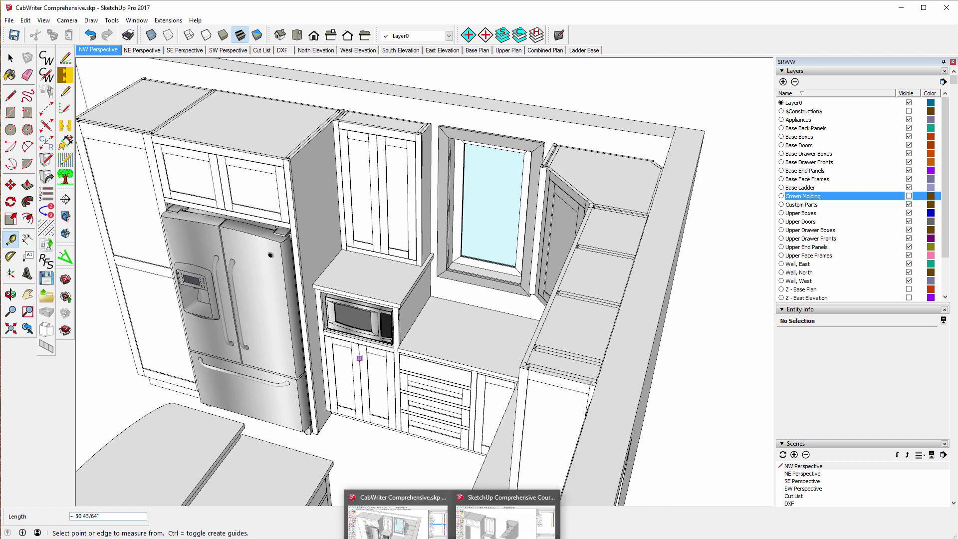
pyautogui.click(486, 532)
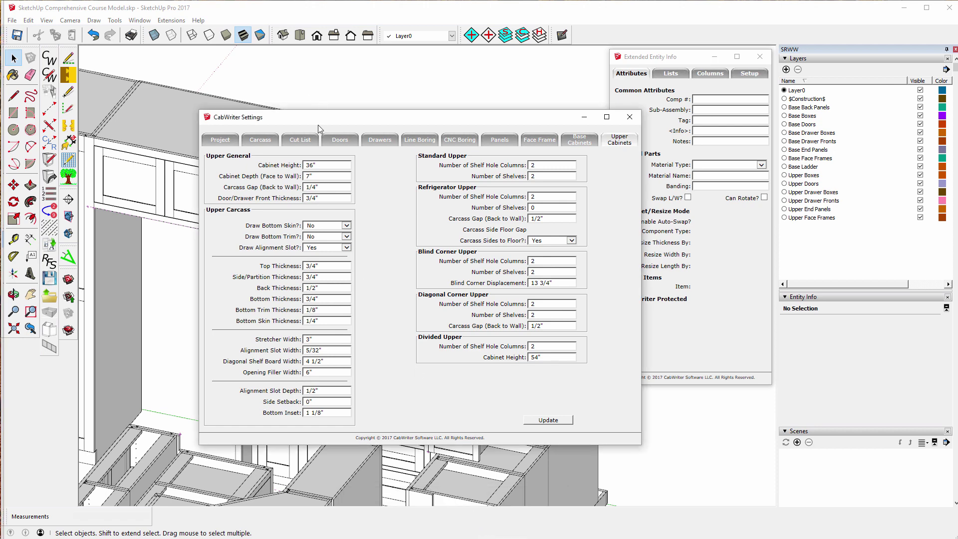
pyautogui.moveTo(316, 127); pyautogui.dragTo(543, 161)
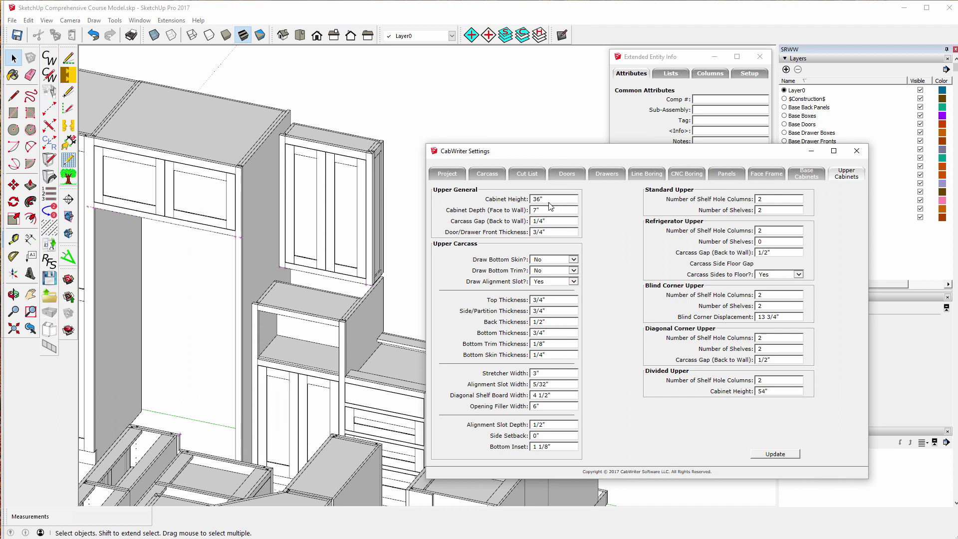
pyautogui.doubleClick(532, 202)
pyautogui.write('39 1/8')
pyautogui.click(769, 455)
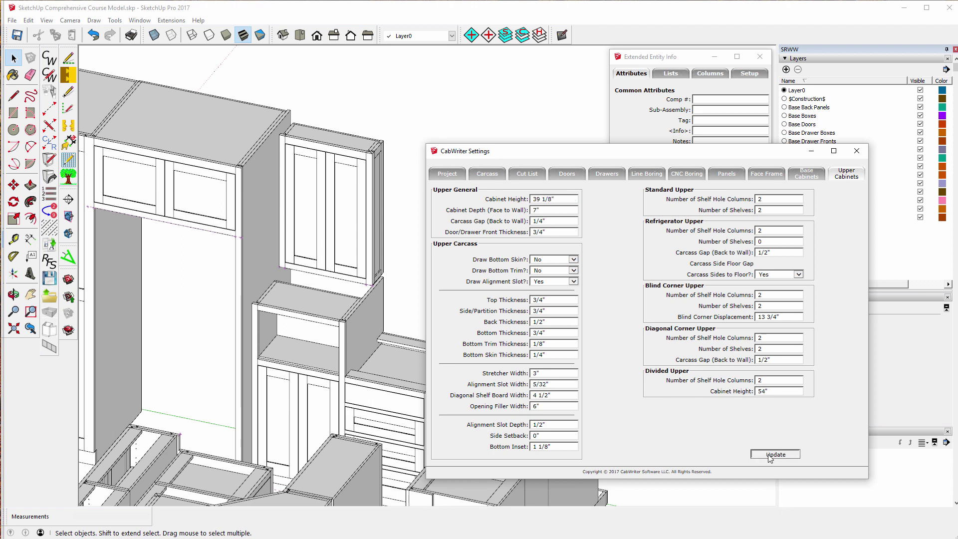
# Redraw the upper cabinet beside the refrigerator opening with CabWriter, declining its stored defaults.
pyautogui.click(299, 139)
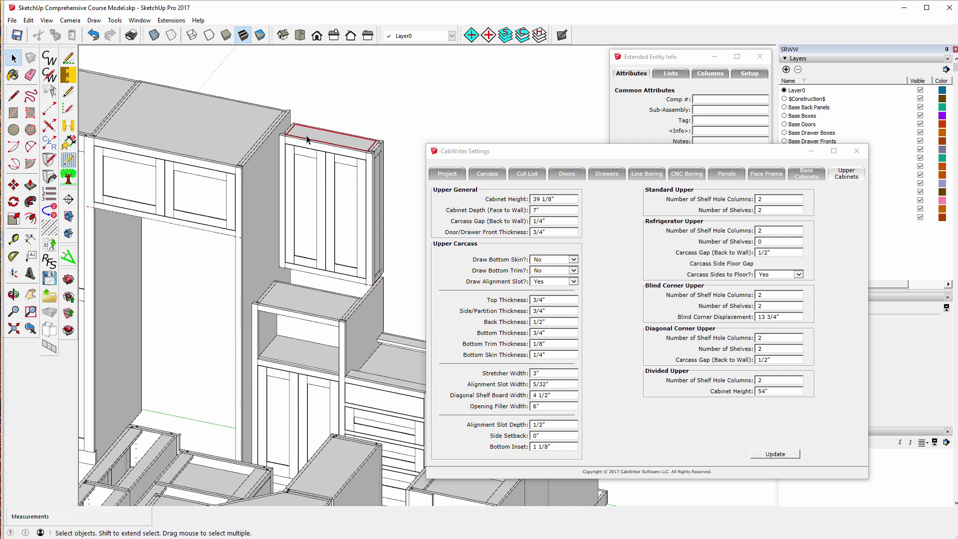
pyautogui.rightClick(307, 139)
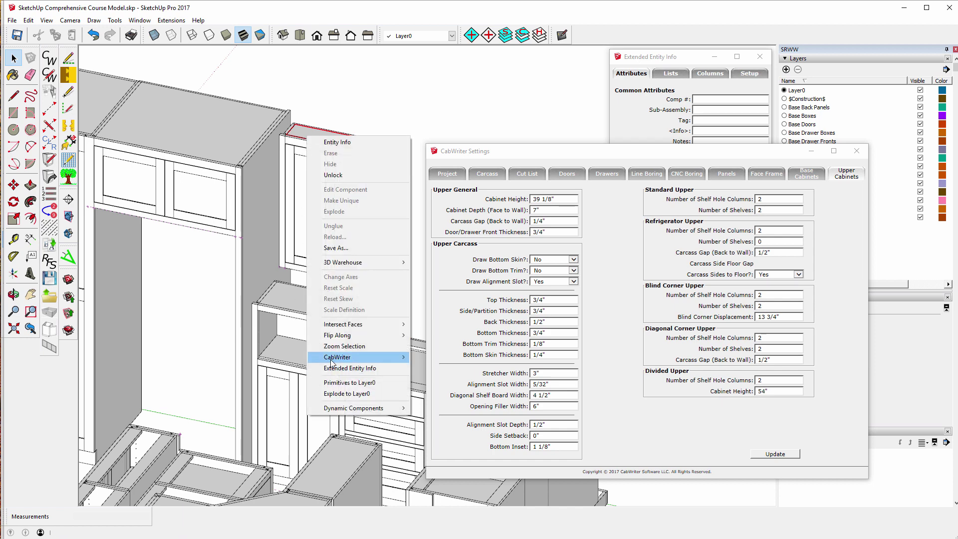
pyautogui.moveTo(332, 360)
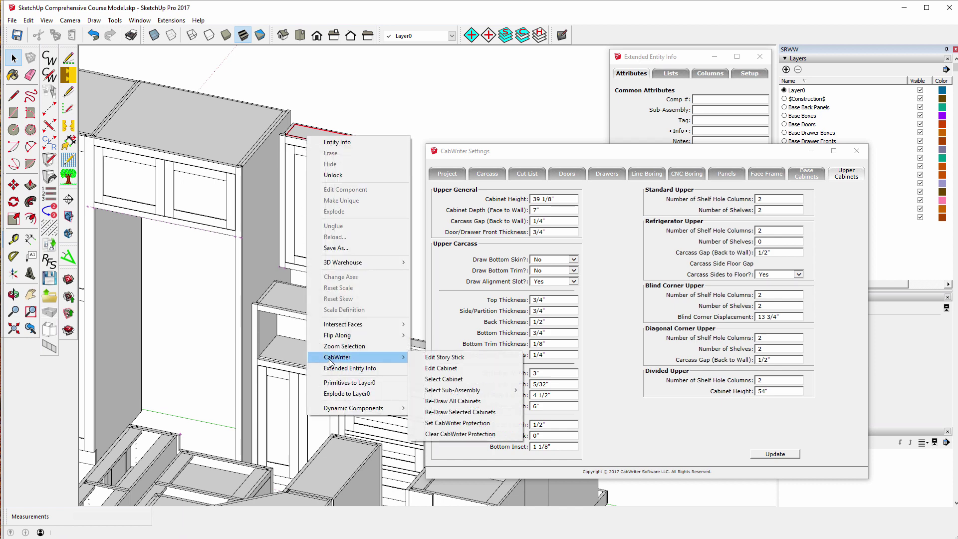
pyautogui.click(461, 412)
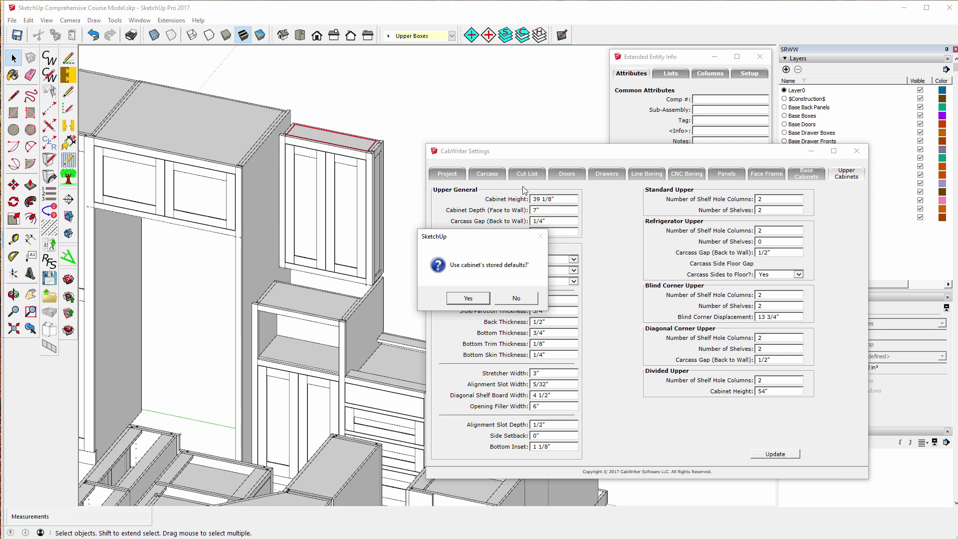
pyautogui.click(515, 299)
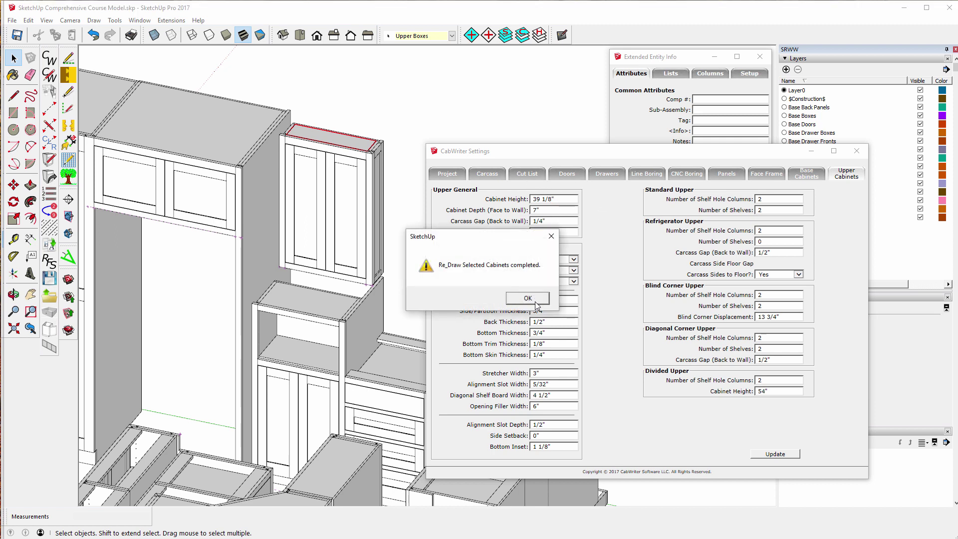
pyautogui.click(536, 304)
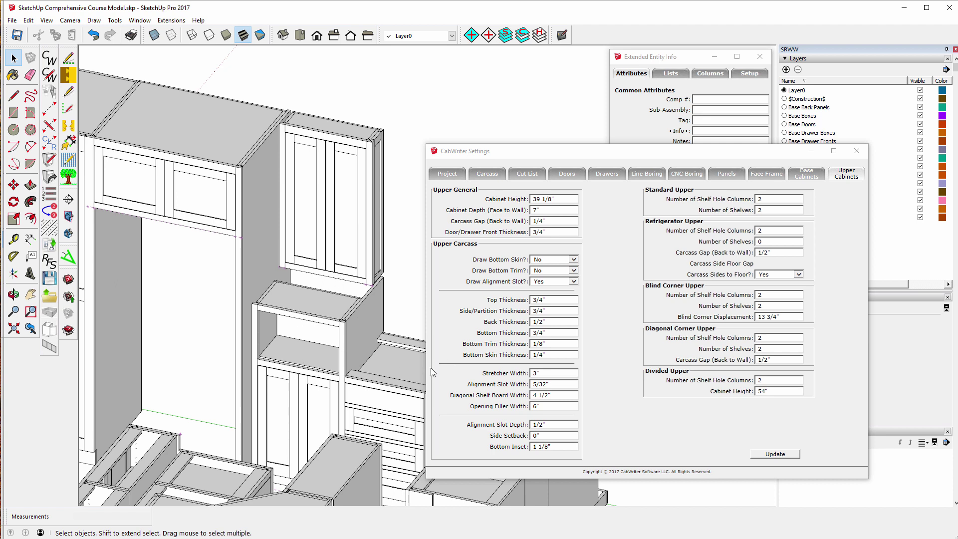
# Close the CabWriter settings and examine the redrawn upper cabinet above the open-shelf cabinet.
pyautogui.click(857, 152)
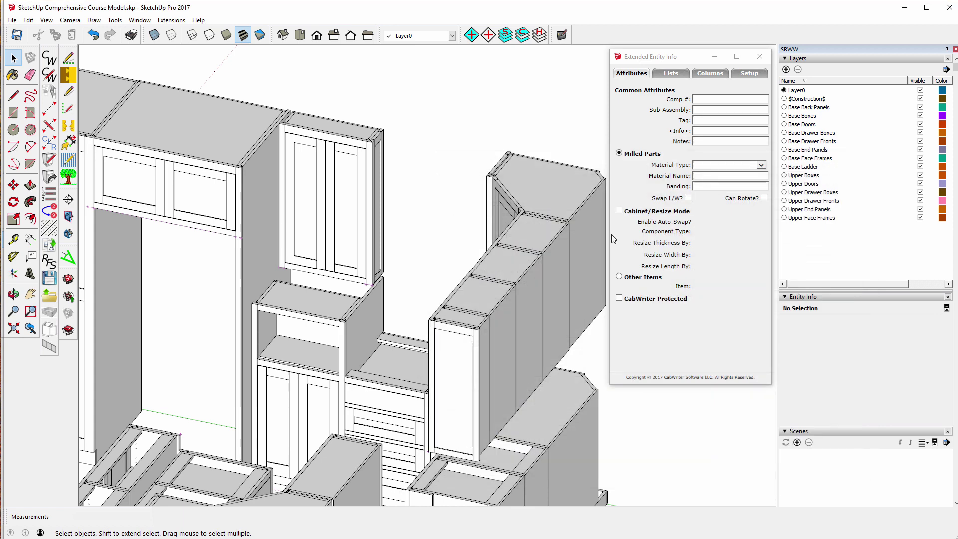
pyautogui.scroll(-2, 379, 230)
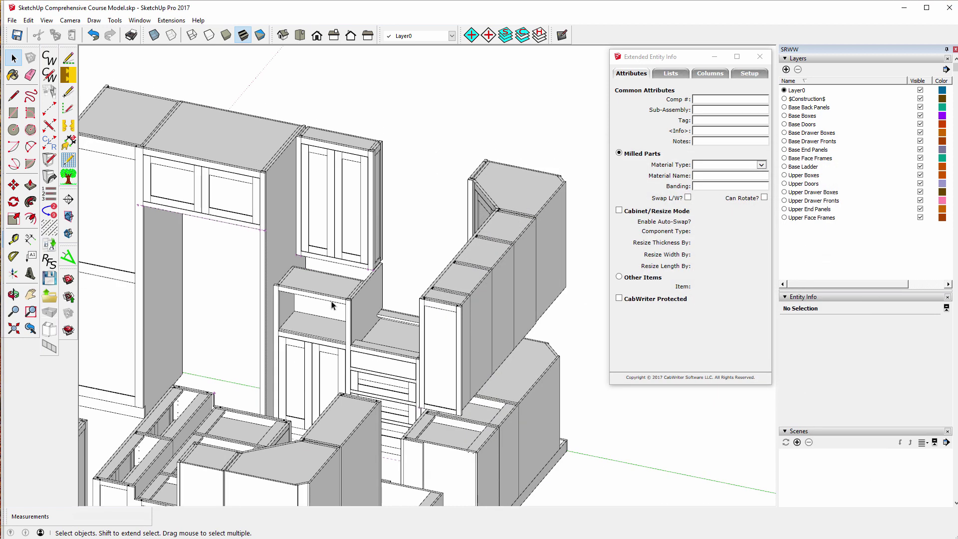
pyautogui.scroll(3, 298, 356)
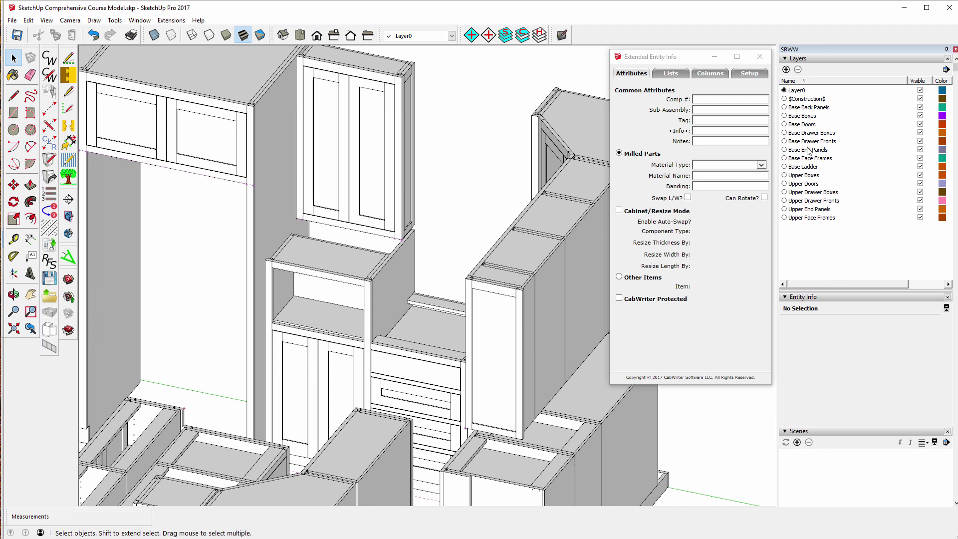
# Hide the Base Doors layer and check the CabWriter protection of the upper adjustable shelf in the open-shelf cabinet.
pyautogui.click(922, 125)
pyautogui.click(921, 124)
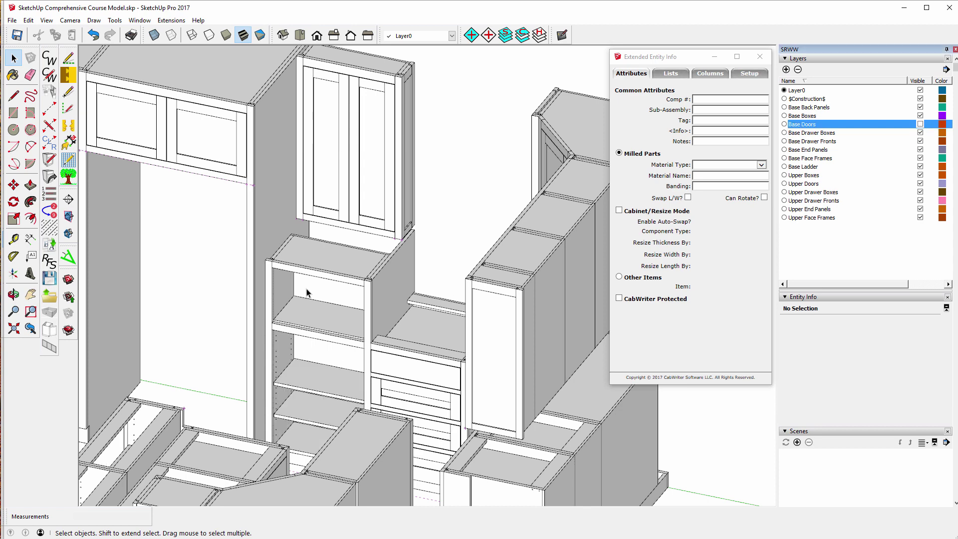
pyautogui.scroll(-2, 302, 287)
pyautogui.scroll(3, 294, 370)
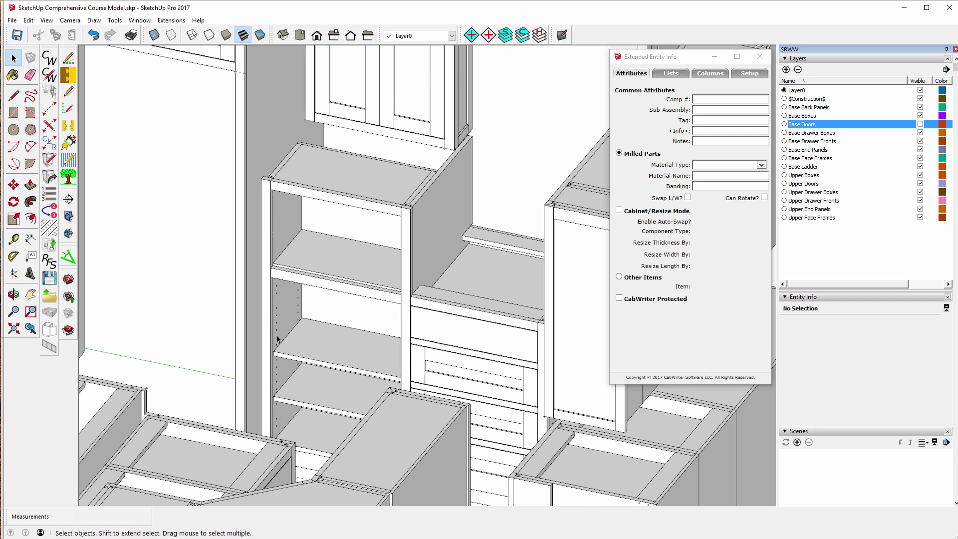
pyautogui.click(318, 359)
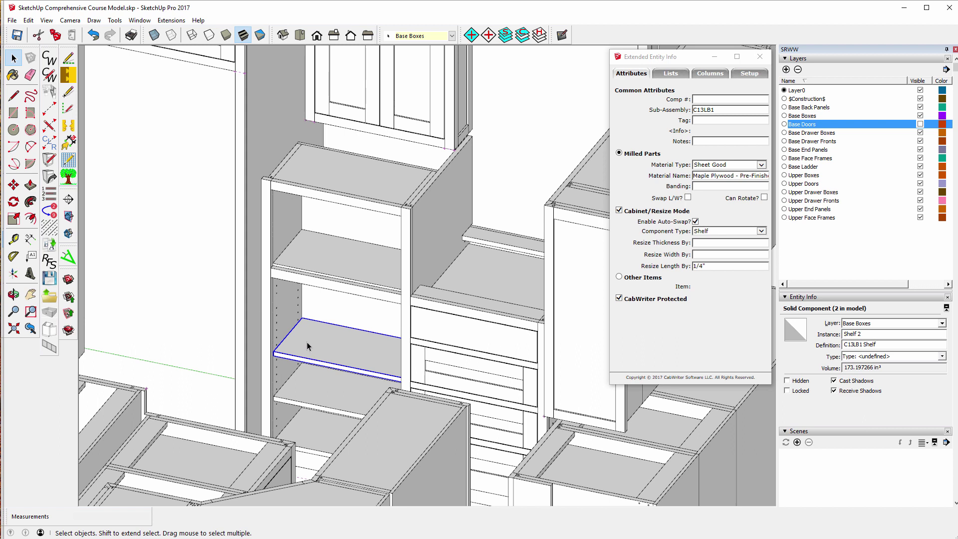
# Clear CabWriter protection from the open-shelf cabinet's left and right sides, and check the protection of its top and top rail.
pyautogui.click(289, 233)
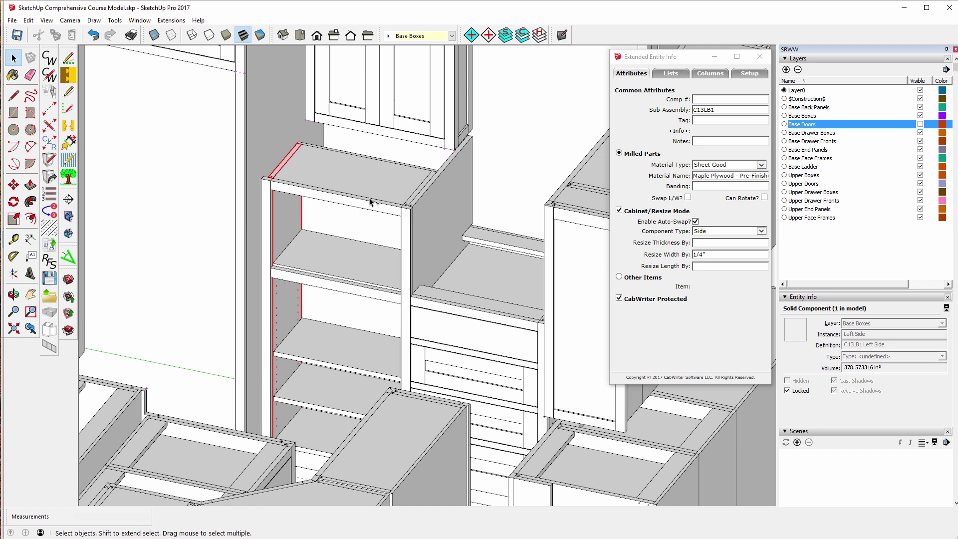
pyautogui.scroll(3, 421, 192)
pyautogui.keyDown('shift'); pyautogui.click(393, 204); pyautogui.keyUp('shift')
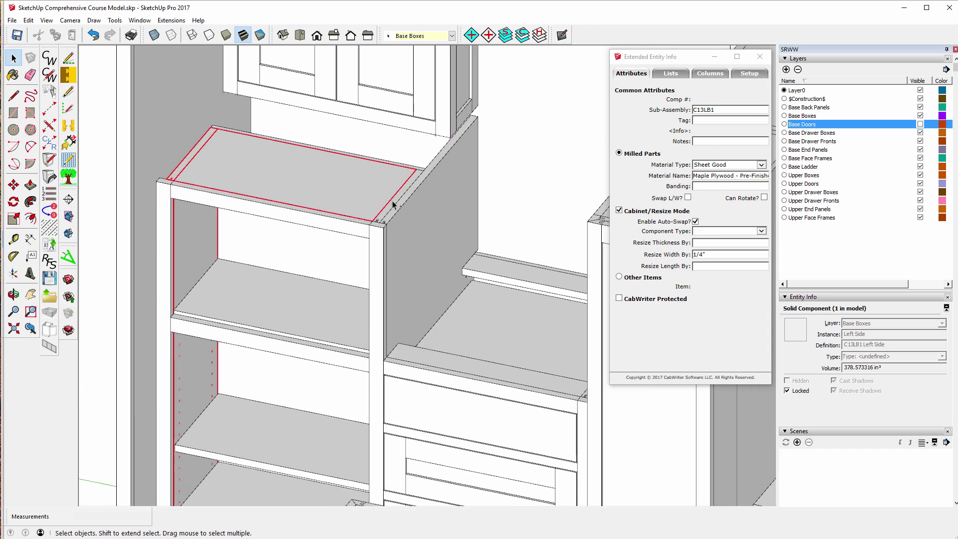
pyautogui.keyDown('shift'); pyautogui.click(357, 200); pyautogui.keyUp('shift')
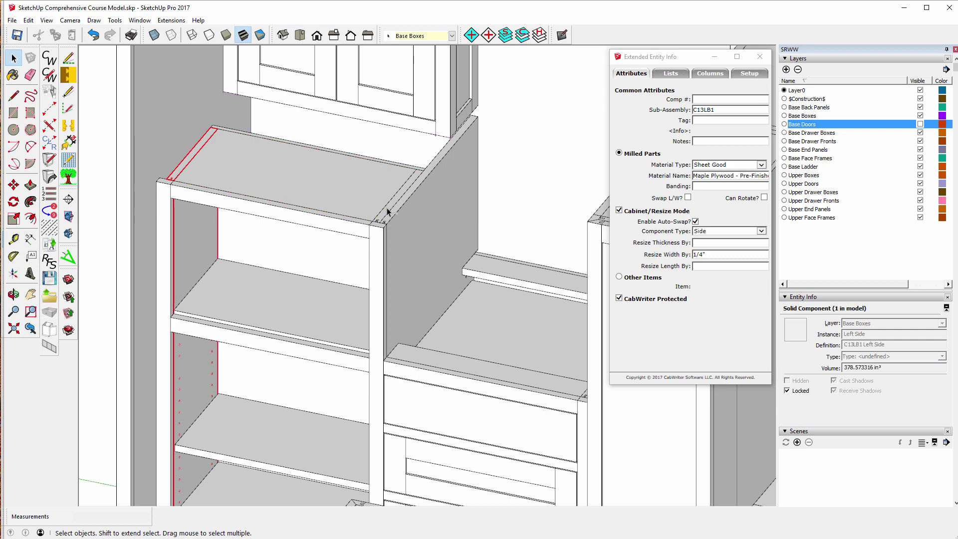
pyautogui.scroll(1, 389, 212)
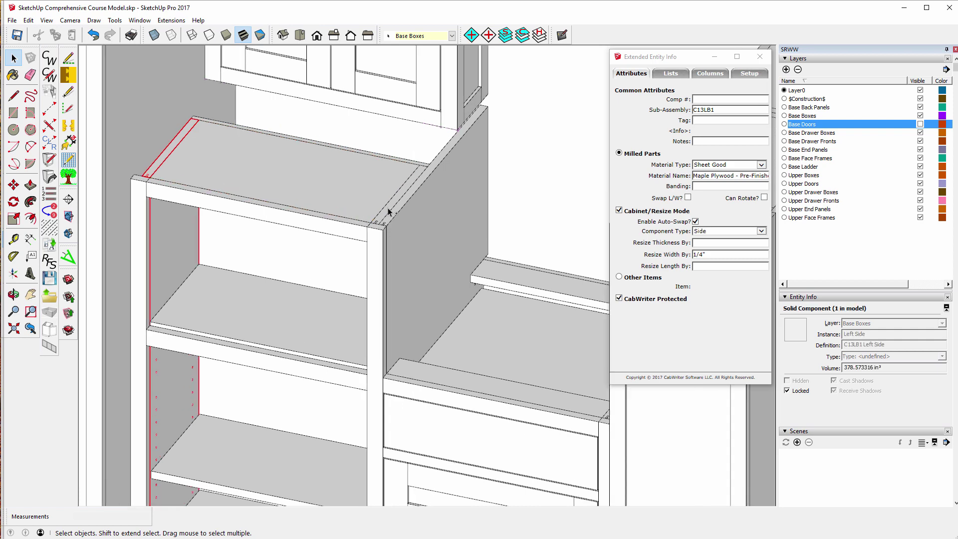
pyautogui.scroll(2, 389, 212)
pyautogui.keyDown('shift'); pyautogui.click(389, 212); pyautogui.keyUp('shift')
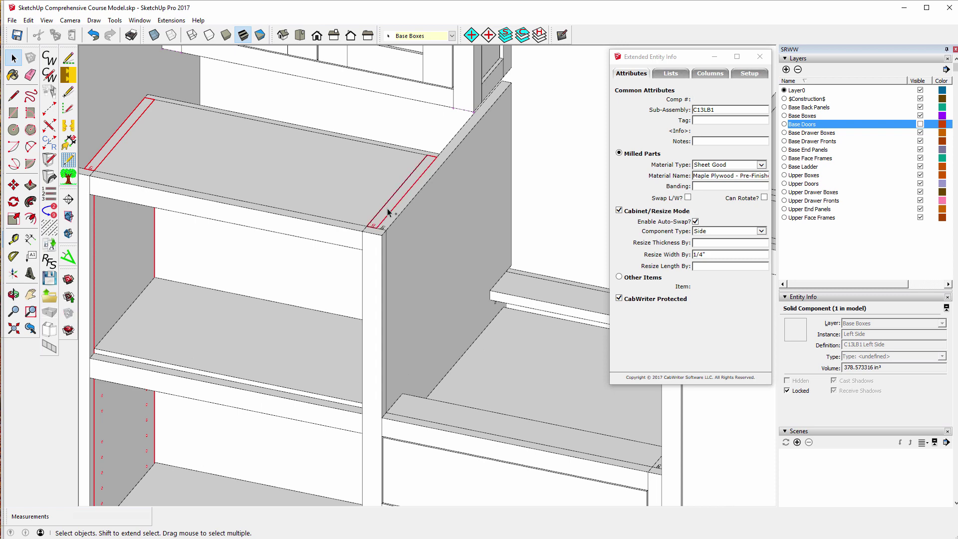
pyautogui.scroll(-5, 299, 168)
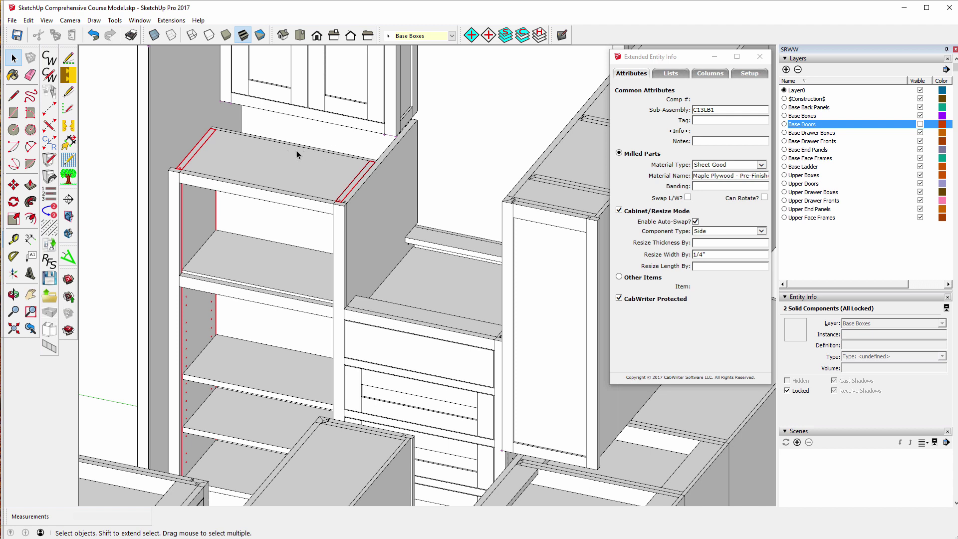
pyautogui.click(620, 298)
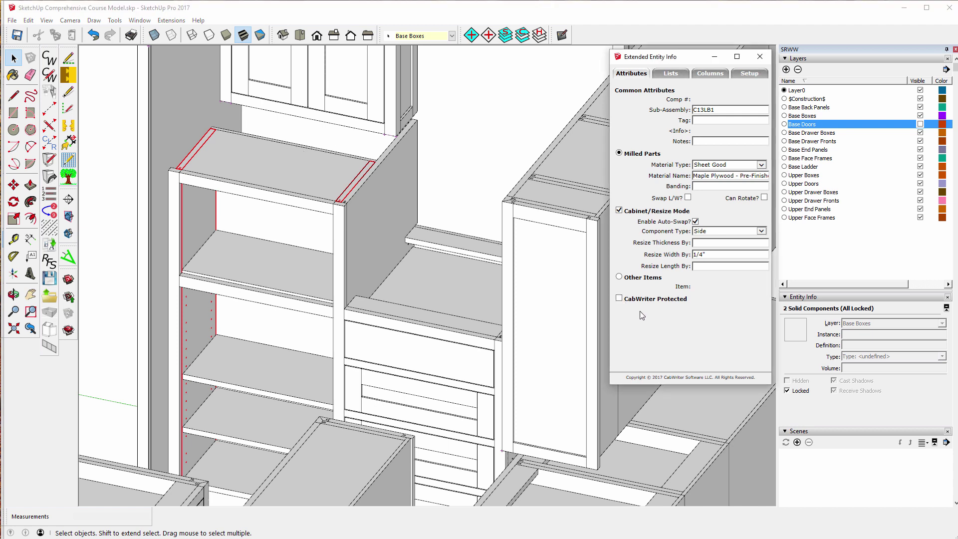
pyautogui.click(263, 159)
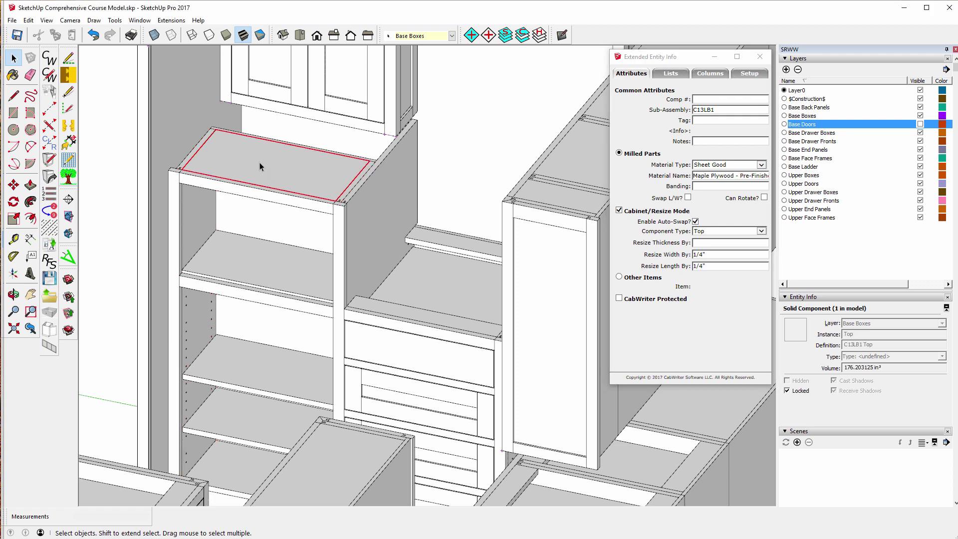
pyautogui.click(239, 191)
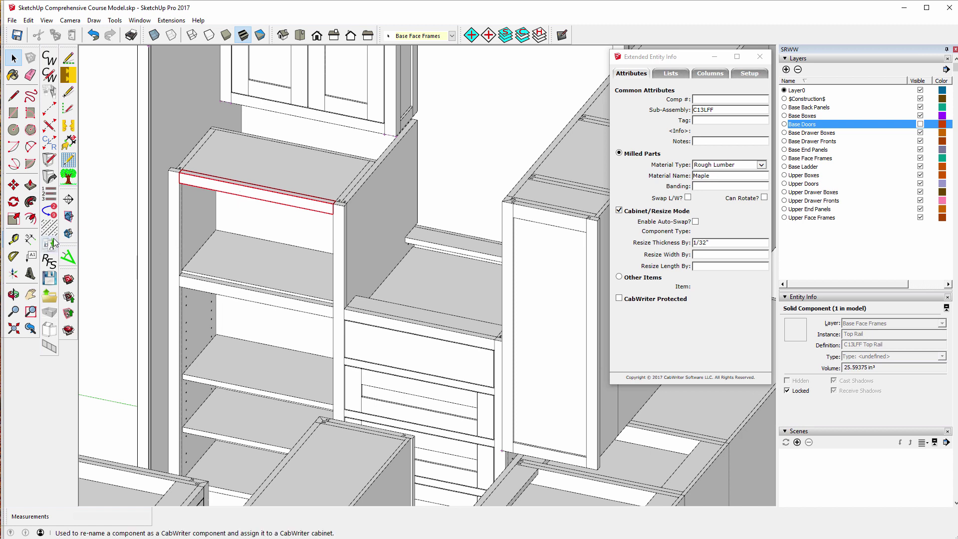
# Update the CabWriter base cabinet depth from face to wall to 24".
pyautogui.click(48, 181)
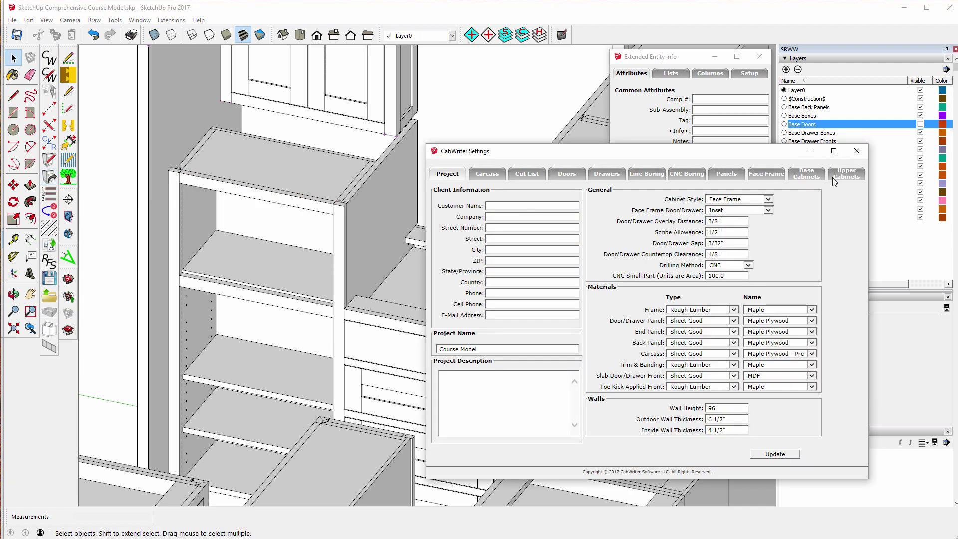
pyautogui.click(802, 176)
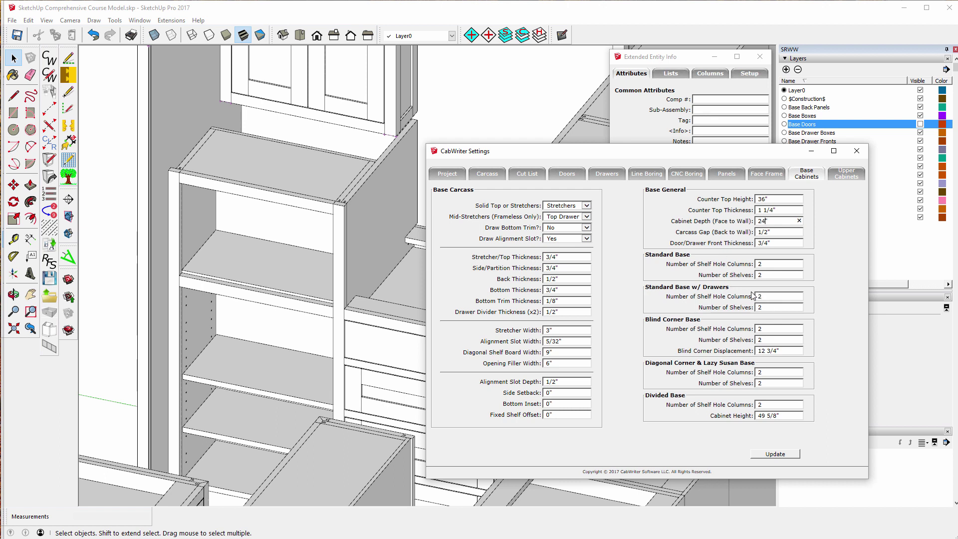
pyautogui.click(775, 454)
# Redraw the open-shelf base cabinet with CabWriter, declining its stored defaults.
pyautogui.rightClick(293, 175)
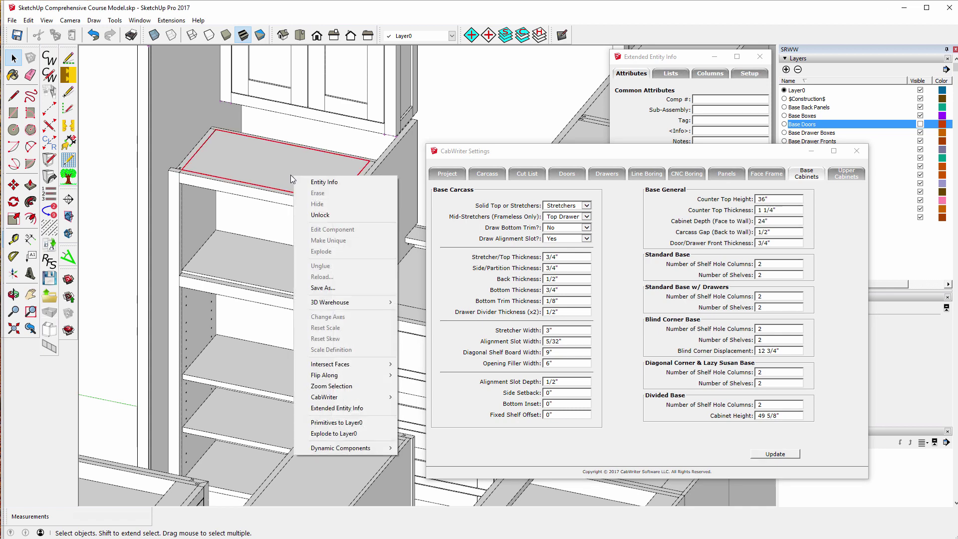
pyautogui.moveTo(327, 402)
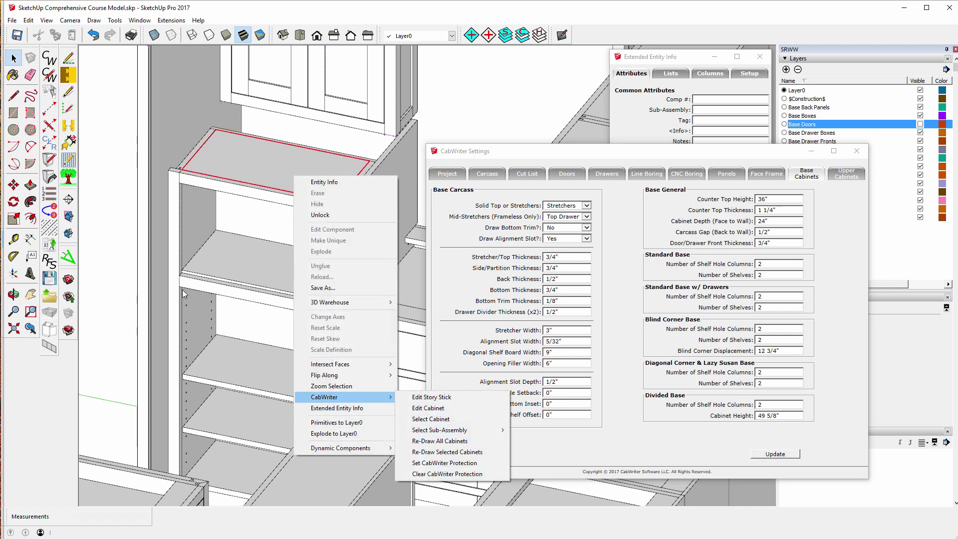
pyautogui.click(427, 453)
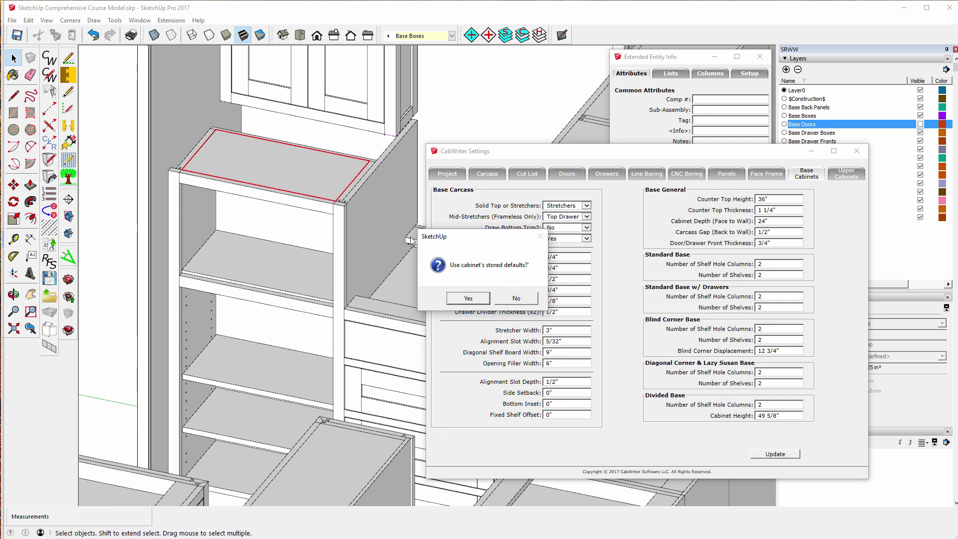
pyautogui.click(515, 299)
pyautogui.click(527, 298)
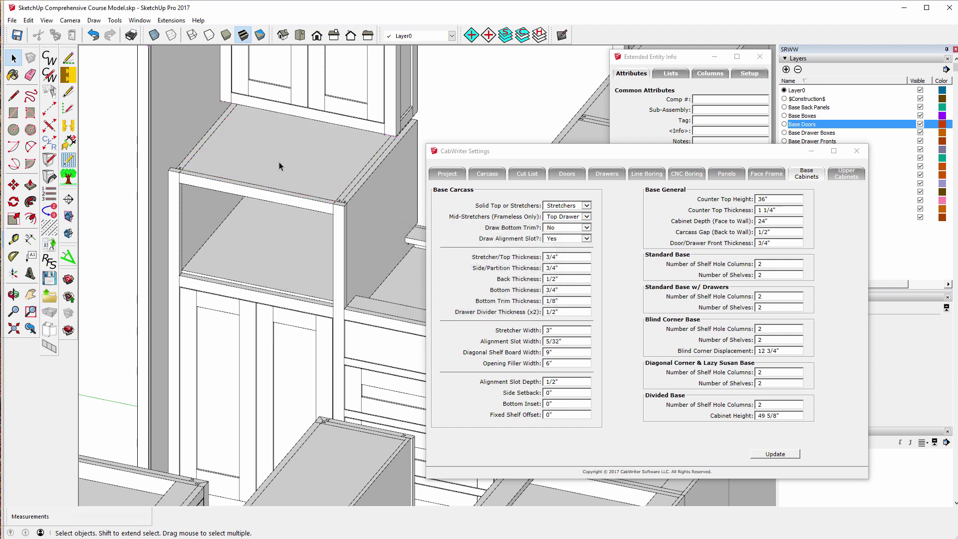
# Close the CabWriter settings and hide the Base Doors layer again to expose the shelves.
pyautogui.scroll(-1, 226, 246)
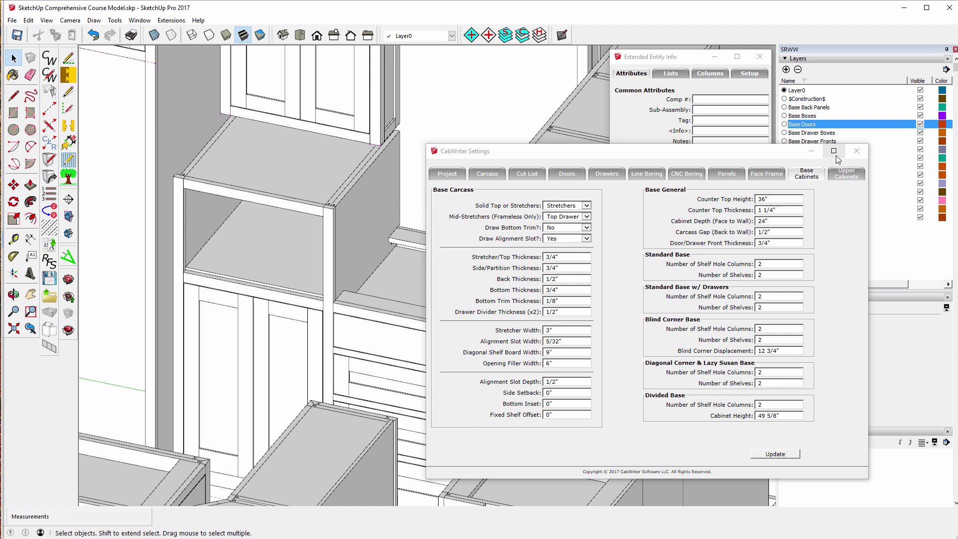
pyautogui.click(856, 151)
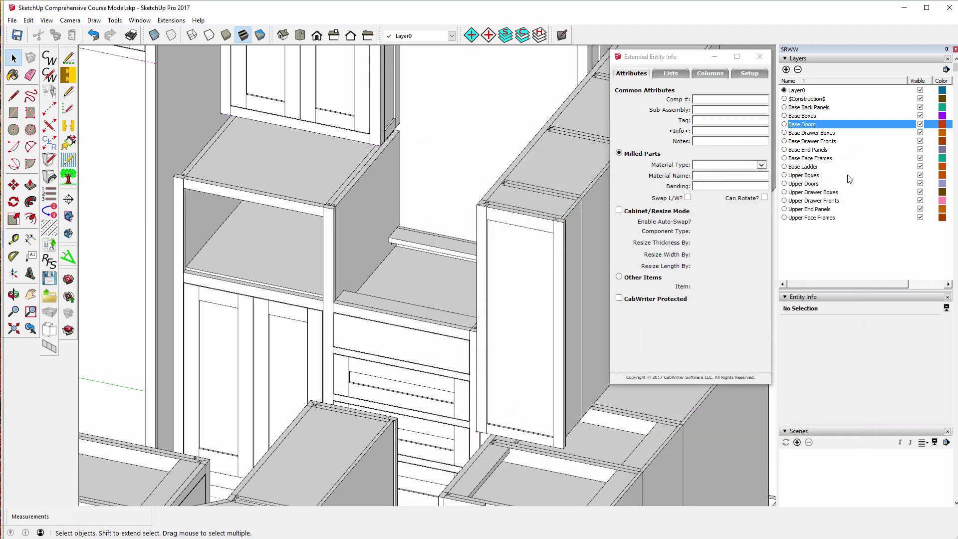
pyautogui.click(921, 125)
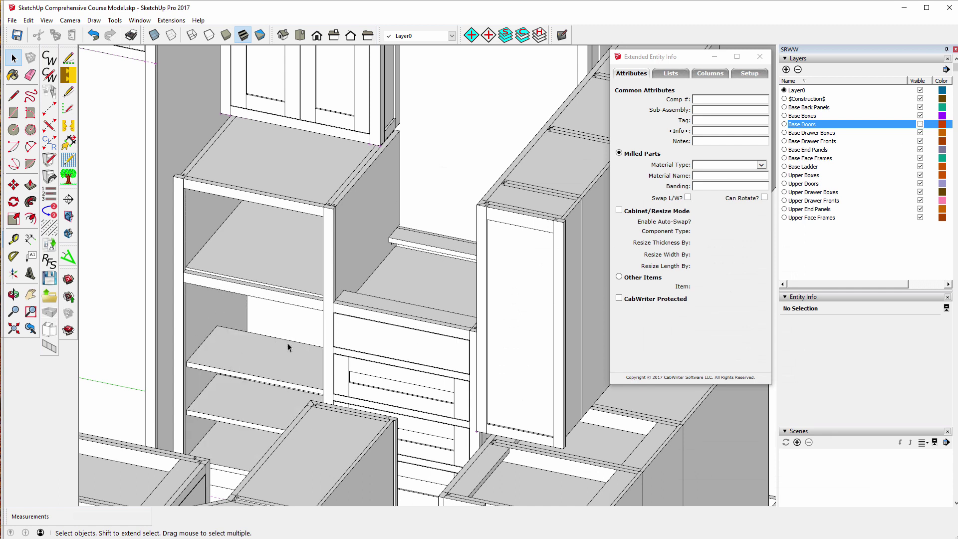
# Open the upper adjustable shelf component for editing and turn on X-ray display.
pyautogui.click(268, 365)
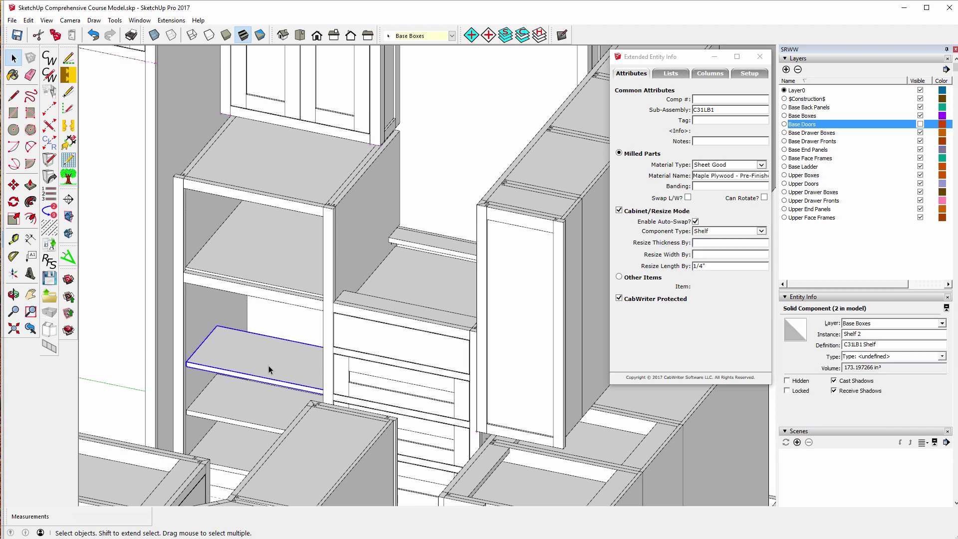
pyautogui.rightClick(267, 365)
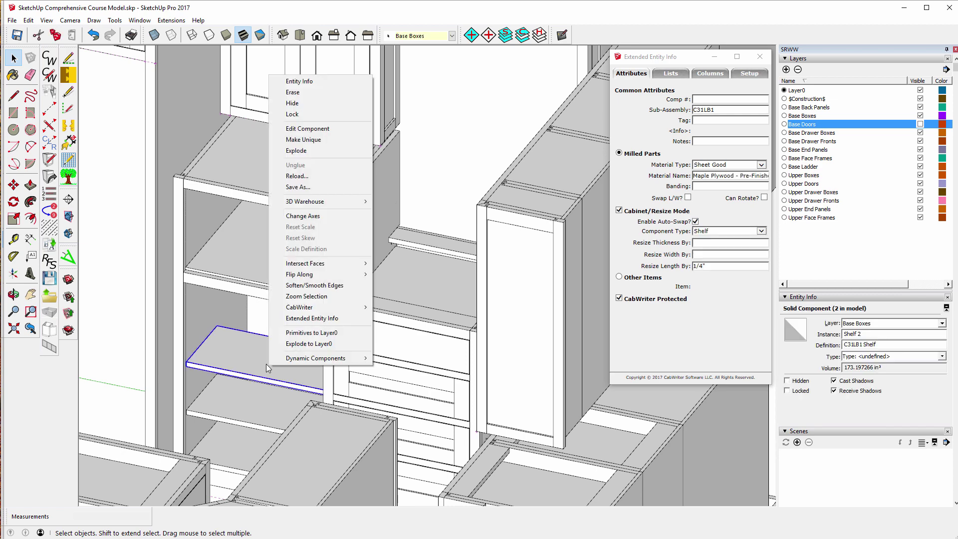
pyautogui.click(341, 127)
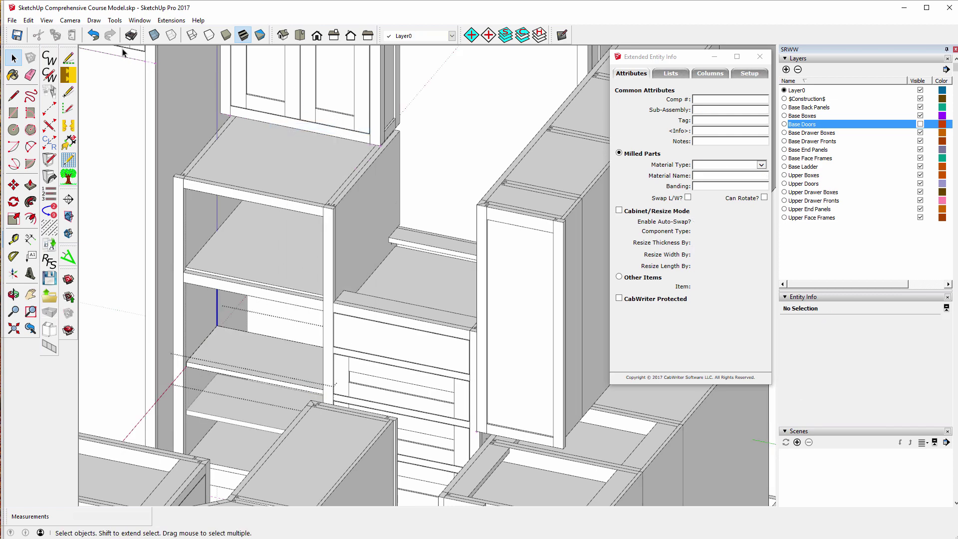
pyautogui.click(154, 36)
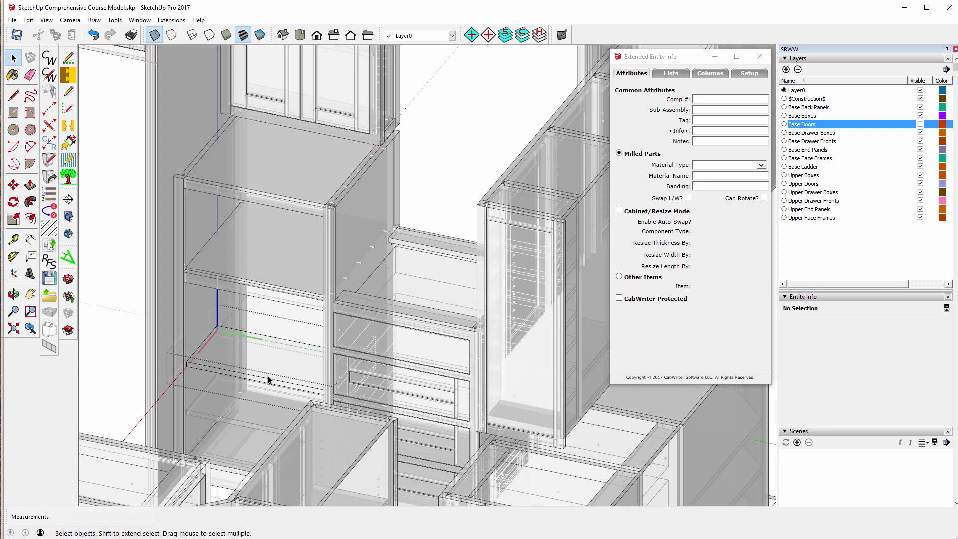
# Push/Pull the rear edge face of the adjustable shelves 11" to the inside of the cabinet back, turning X-ray display off.
pyautogui.click(31, 188)
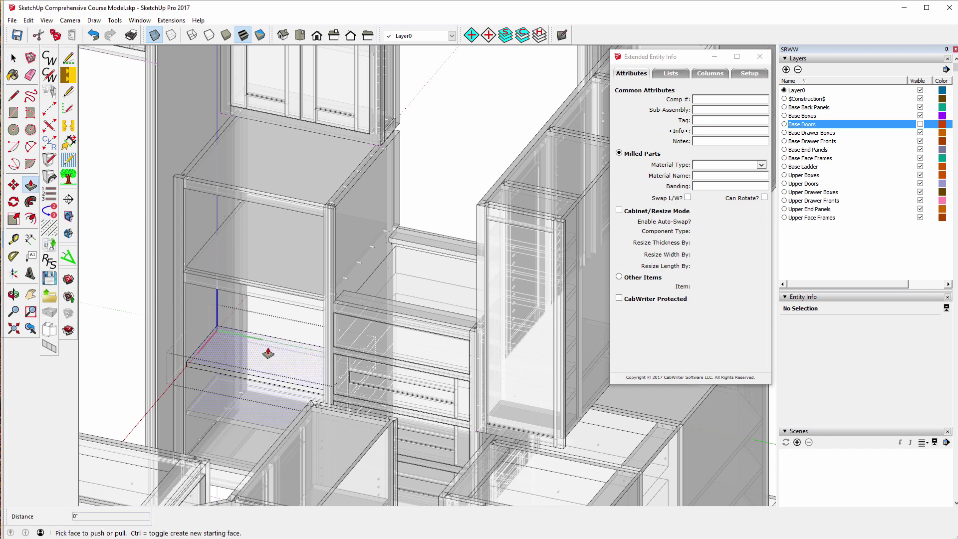
pyautogui.scroll(5, 268, 353)
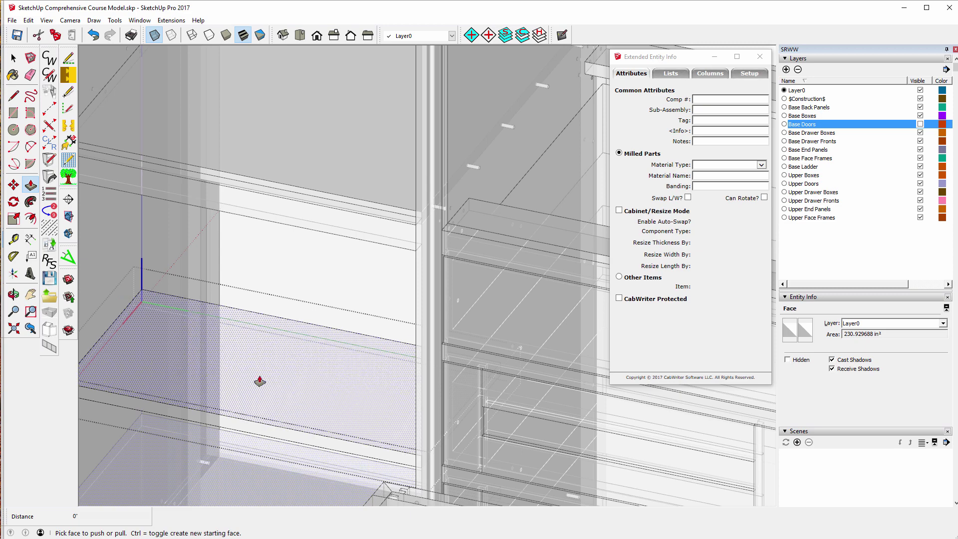
pyautogui.click(14, 295)
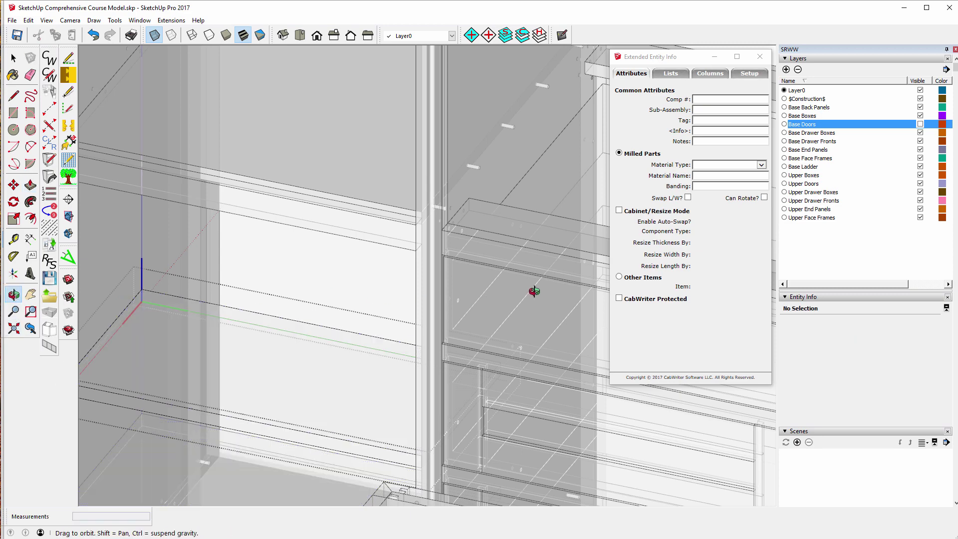
pyautogui.moveTo(595, 265); pyautogui.dragTo(349, 268)
pyautogui.moveTo(481, 227); pyautogui.dragTo(199, 243)
pyautogui.scroll(-10, 199, 255)
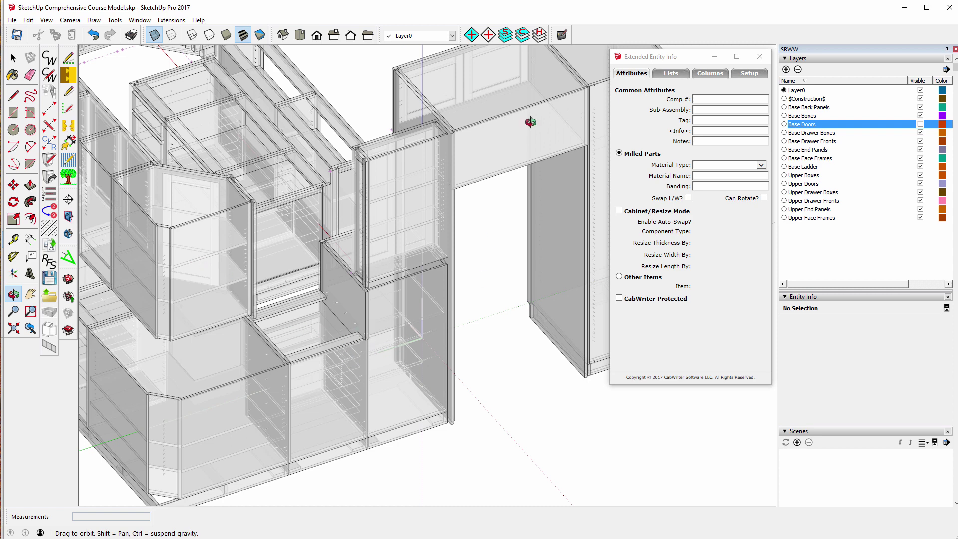
pyautogui.scroll(3, 406, 342)
pyautogui.scroll(5, 406, 342)
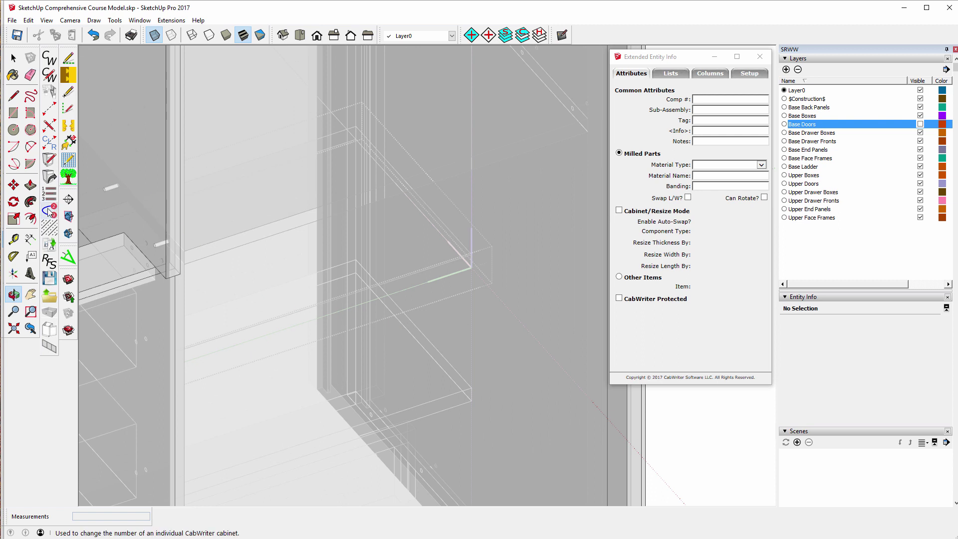
pyautogui.click(31, 185)
pyautogui.click(419, 289)
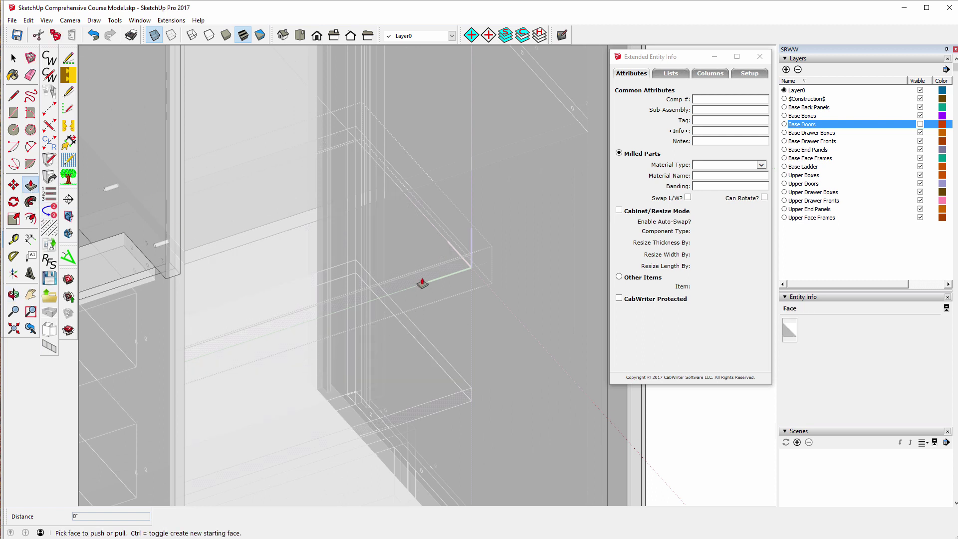
pyautogui.click(423, 283)
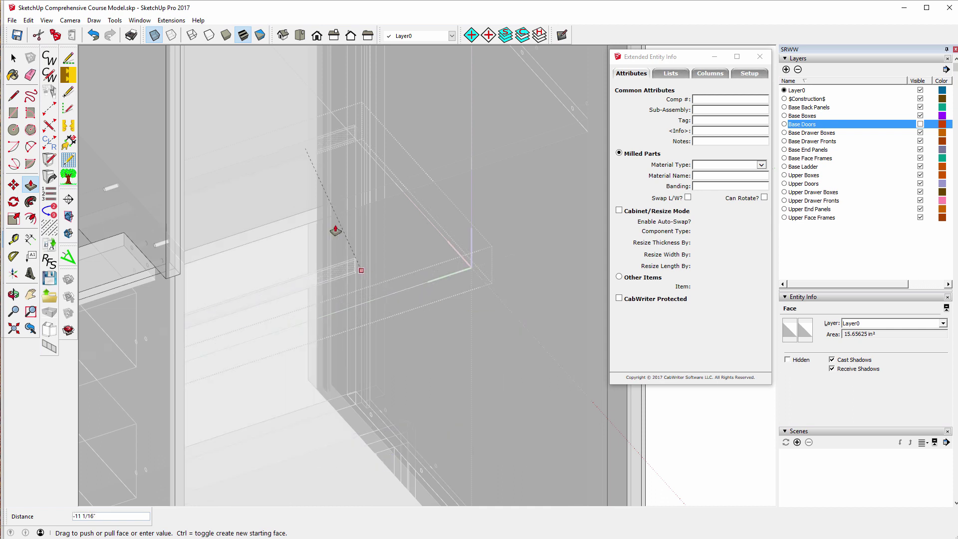
pyautogui.click(154, 36)
pyautogui.scroll(-3, 304, 280)
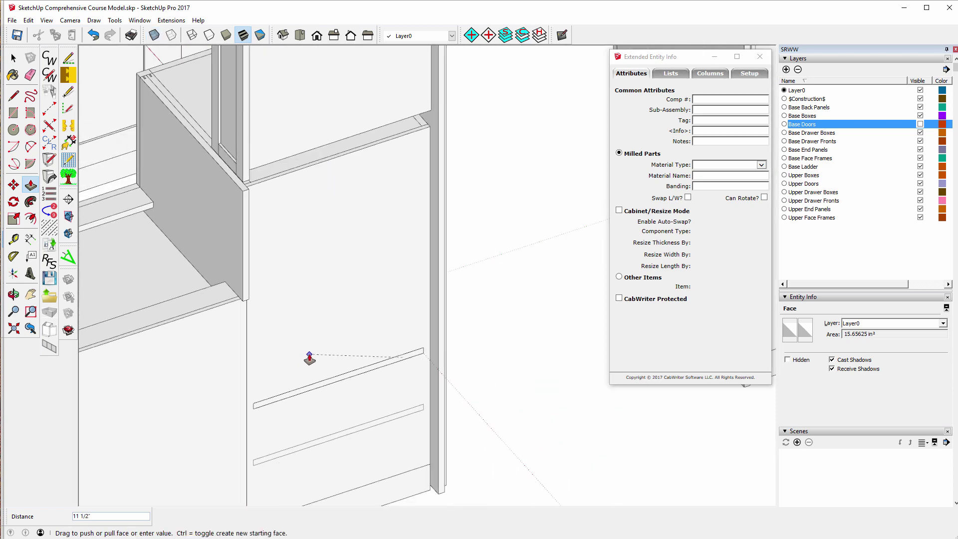
pyautogui.scroll(4, 429, 134)
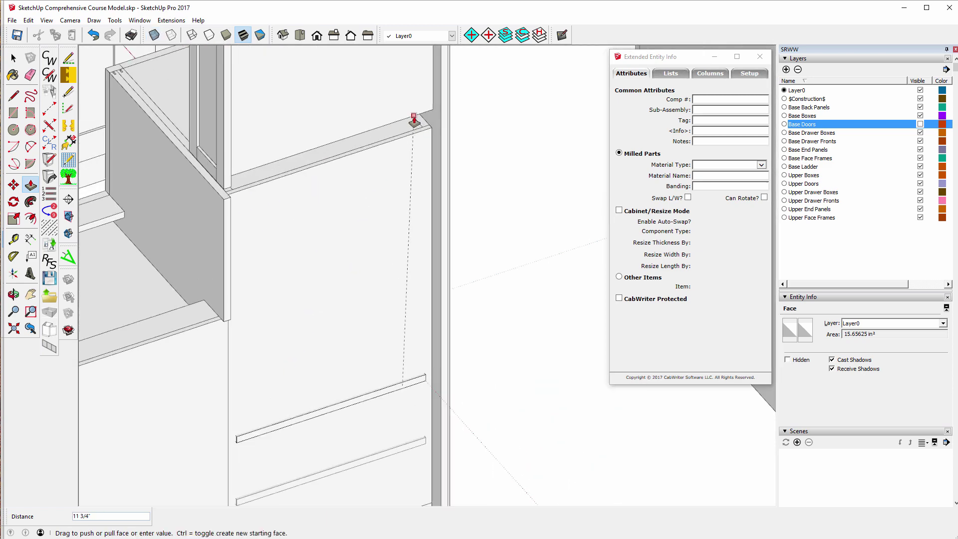
pyautogui.scroll(3, 433, 139)
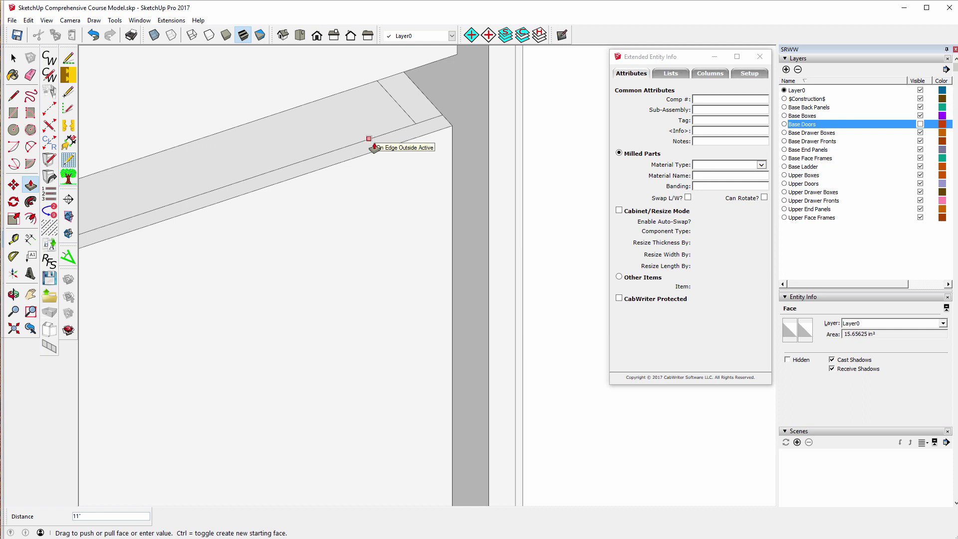
pyautogui.click(414, 126)
# Finish editing the shelf component and check the deepened shelves from the front of the cabinet.
pyautogui.scroll(-10, 421, 194)
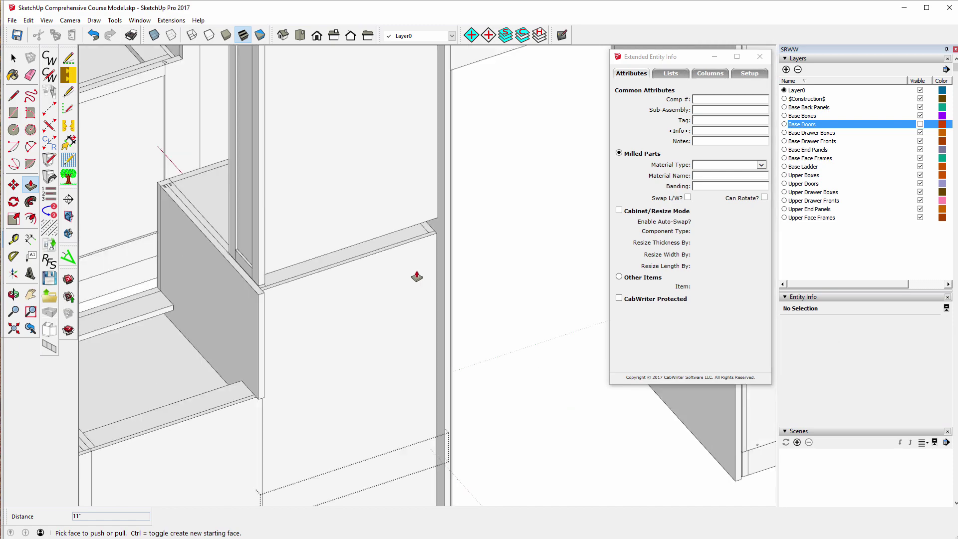
pyautogui.scroll(-5, 422, 283)
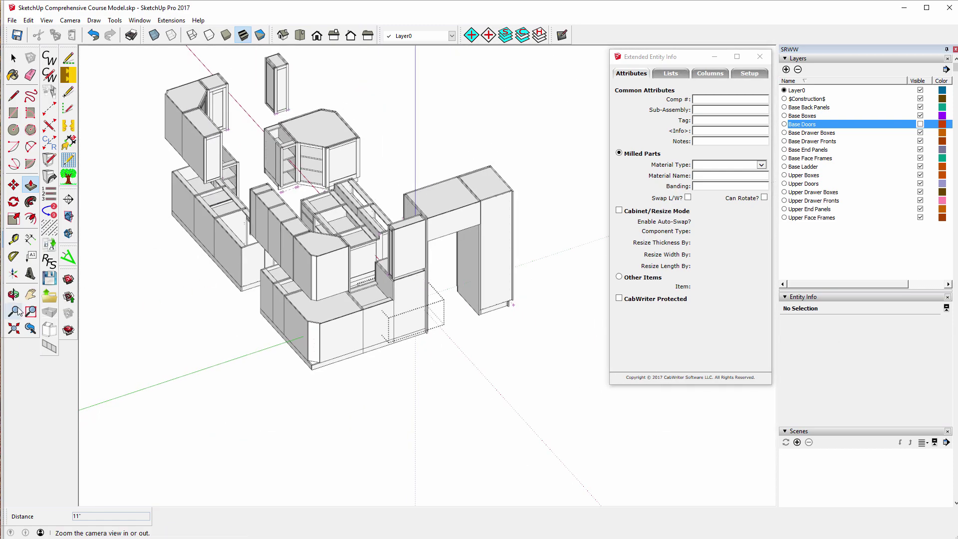
pyautogui.click(16, 295)
pyautogui.moveTo(130, 286); pyautogui.dragTo(576, 290)
pyautogui.scroll(5, 495, 253)
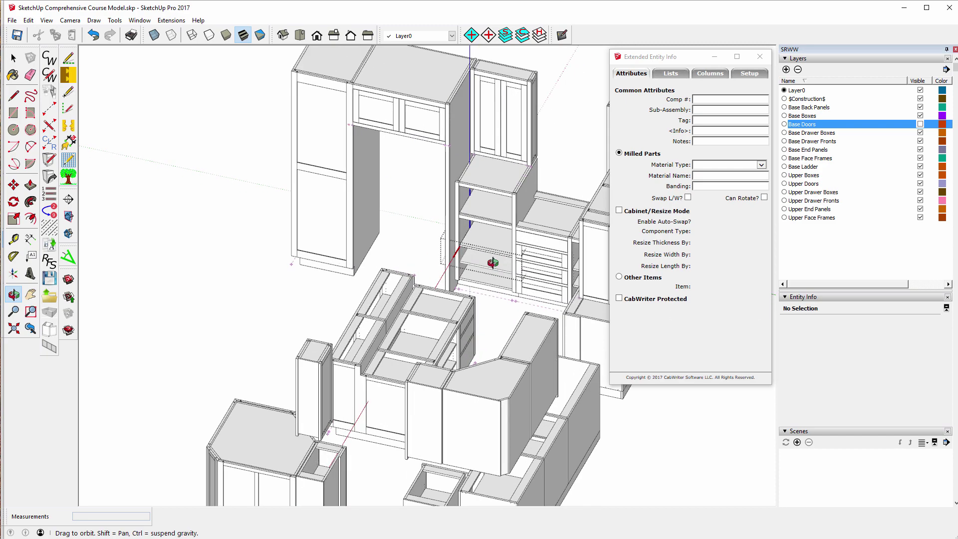
pyautogui.scroll(5, 495, 254)
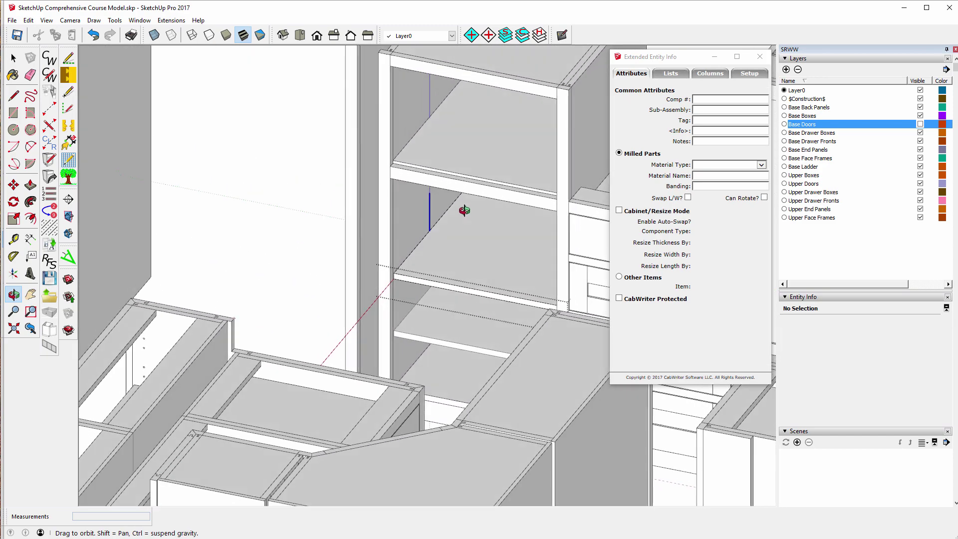
pyautogui.moveTo(475, 200); pyautogui.dragTo(478, 195)
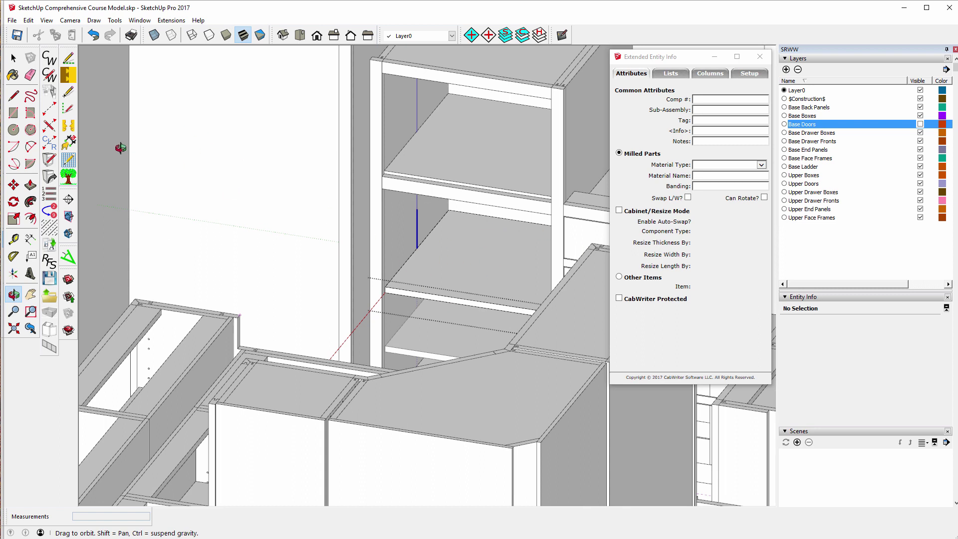
pyautogui.click(13, 60)
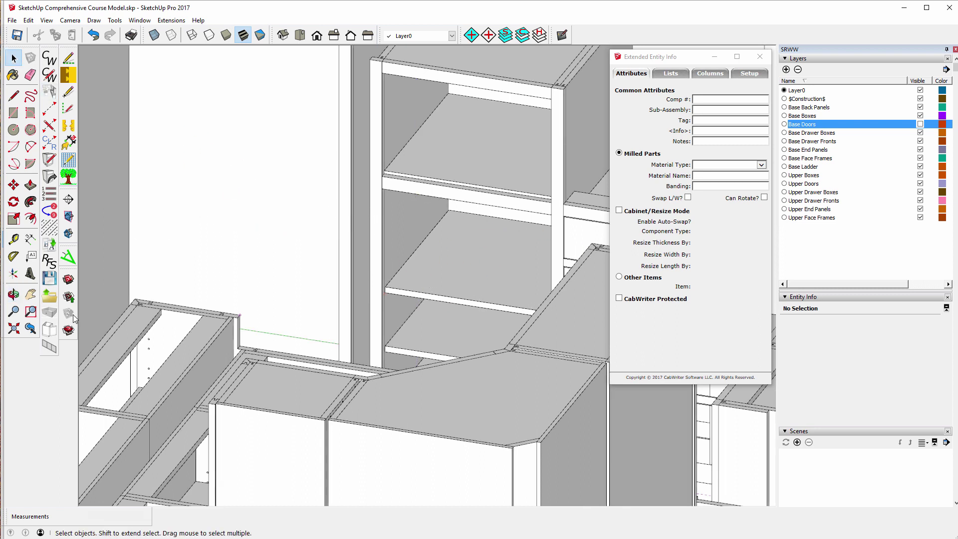
pyautogui.click(13, 294)
pyautogui.moveTo(471, 210); pyautogui.dragTo(445, 259)
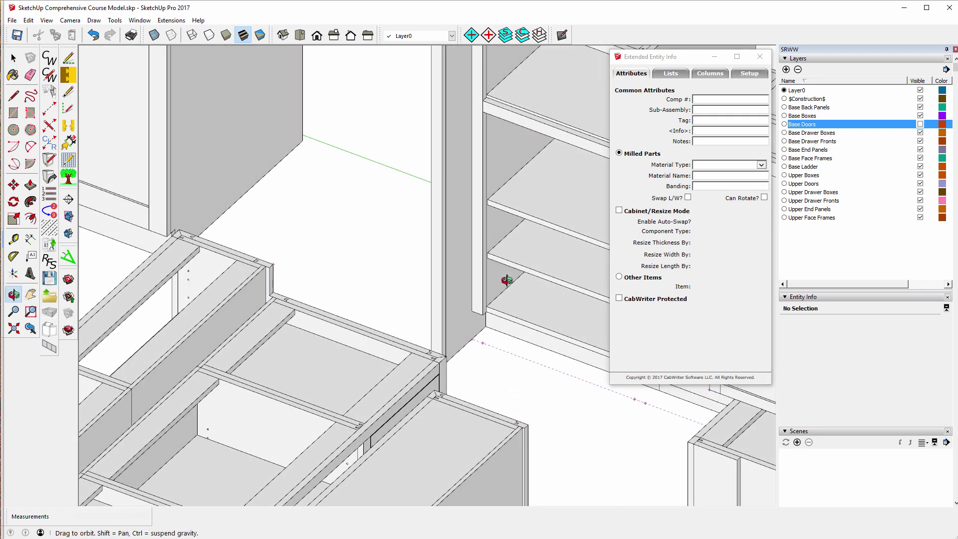
# Show the Base Doors layer, select the open-shelf base cabinet's doors as a CabWriter sub-assembly, and unlock and delete them.
pyautogui.click(920, 125)
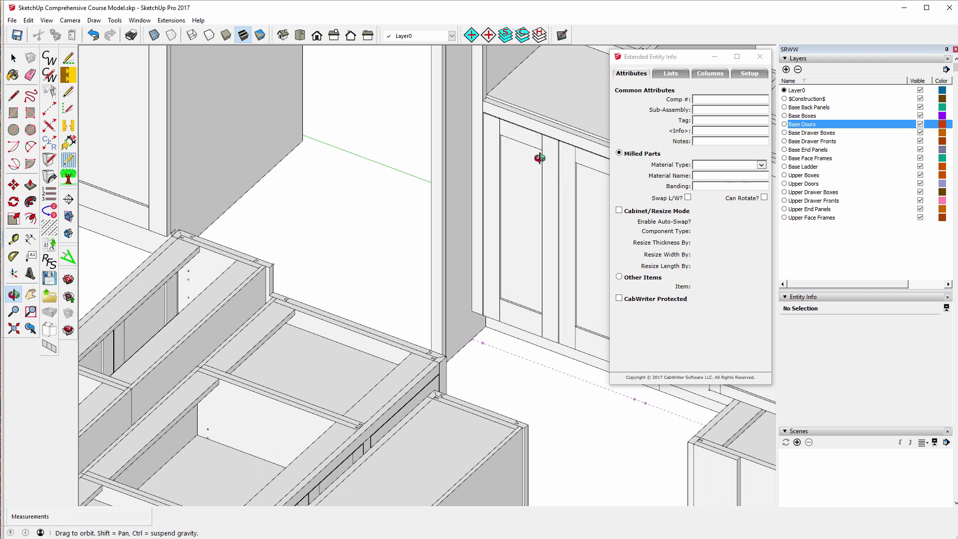
pyautogui.click(14, 59)
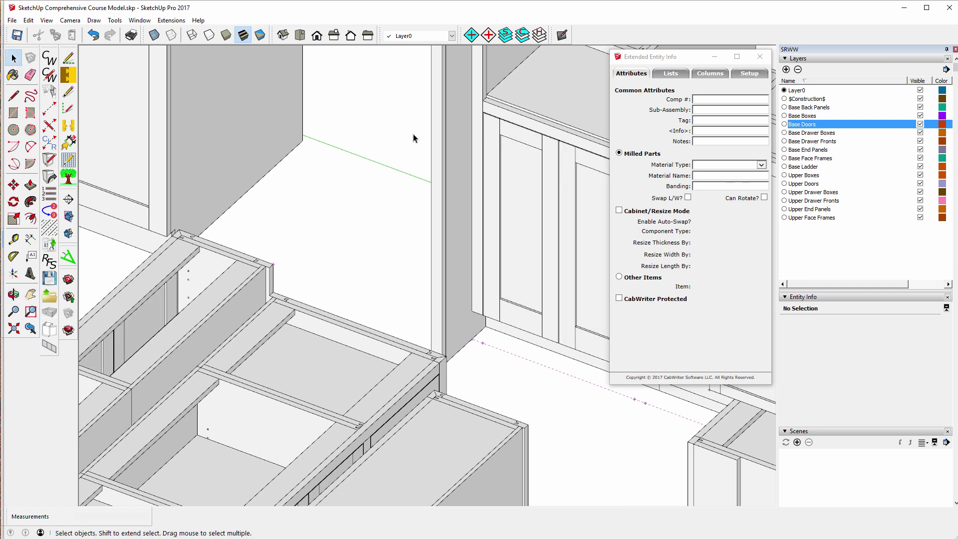
pyautogui.click(516, 136)
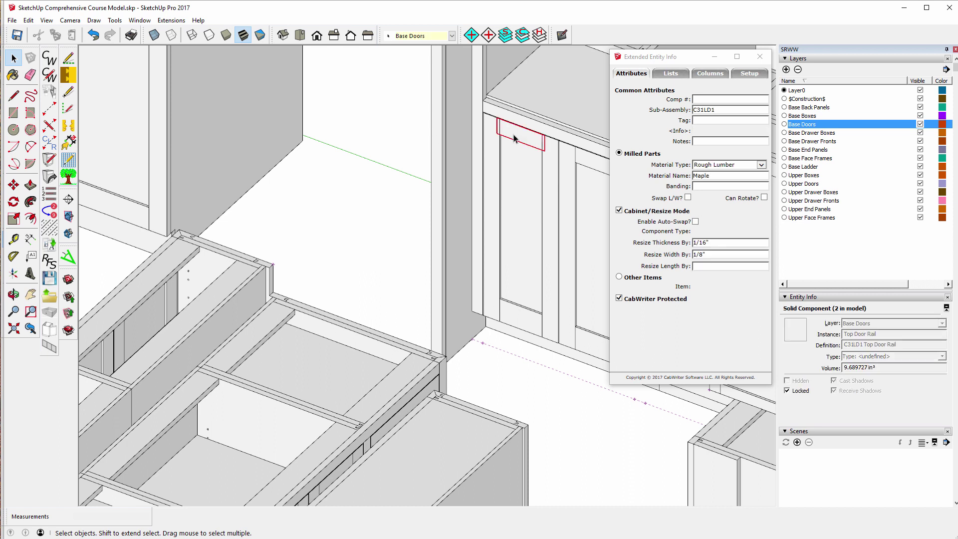
pyautogui.rightClick(514, 138)
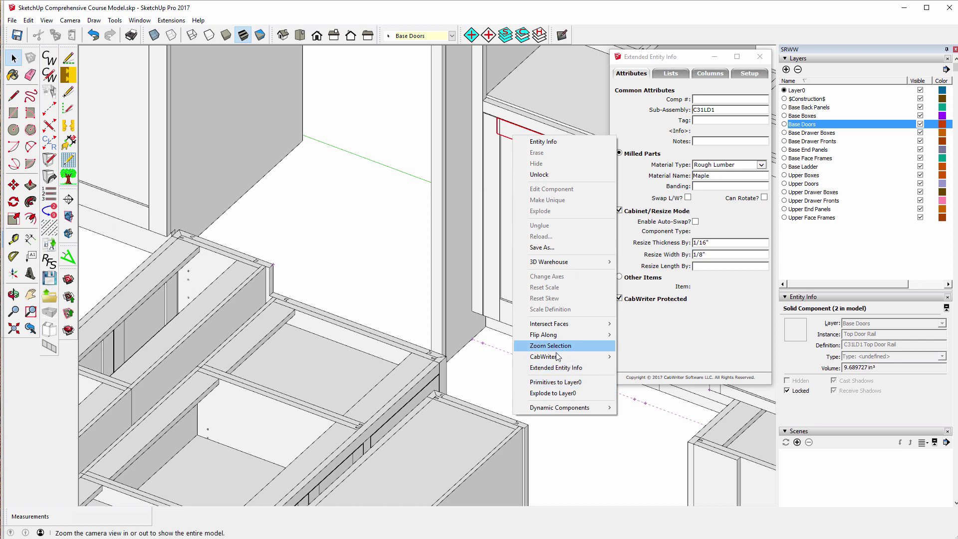
pyautogui.moveTo(560, 359)
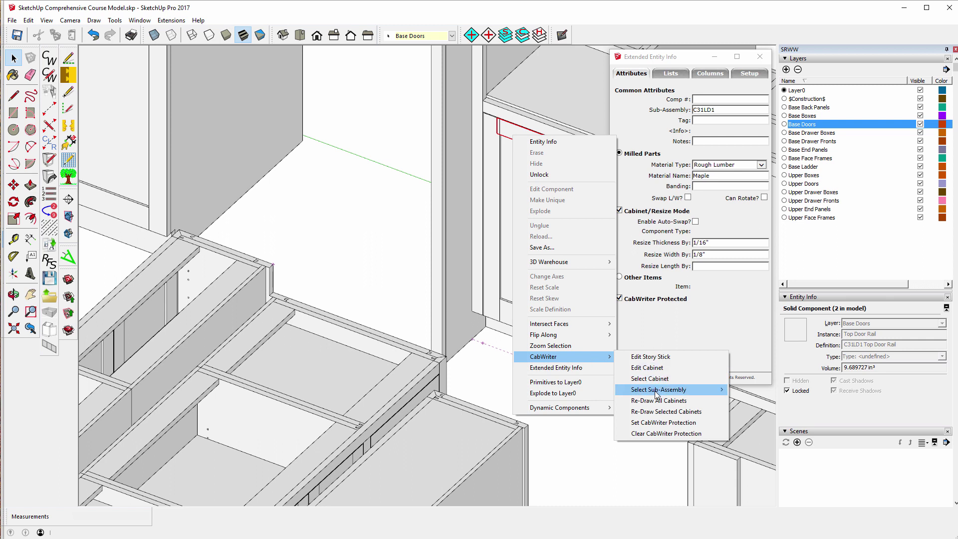
pyautogui.moveTo(657, 392)
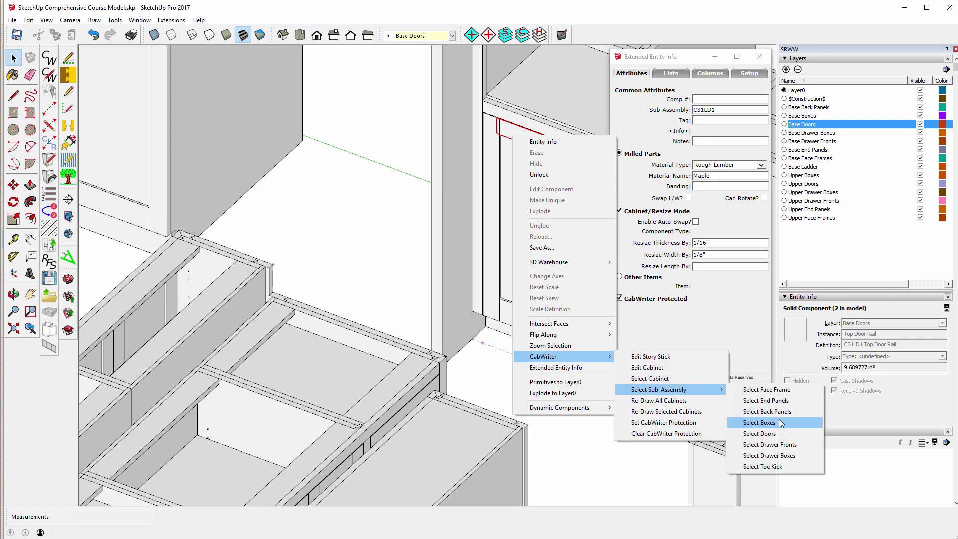
pyautogui.click(774, 434)
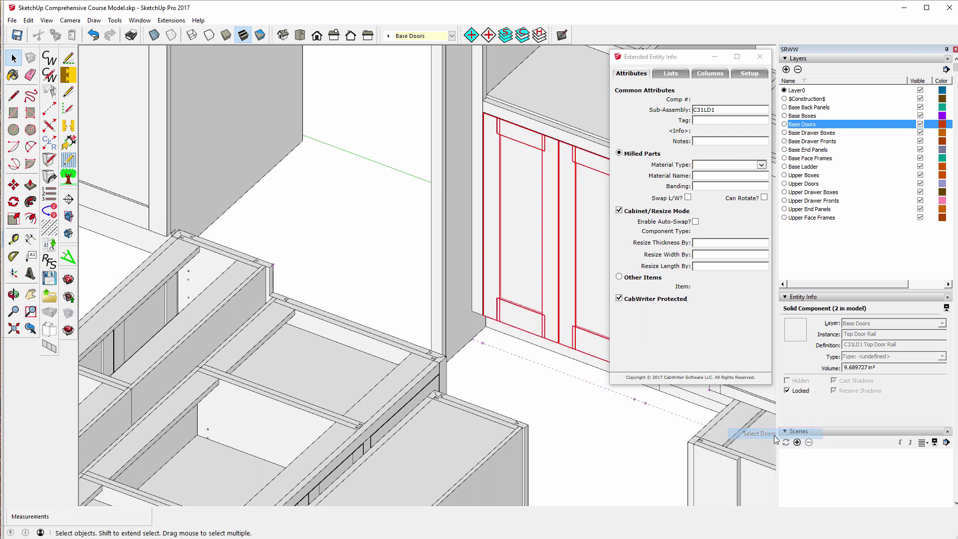
pyautogui.rightClick(561, 243)
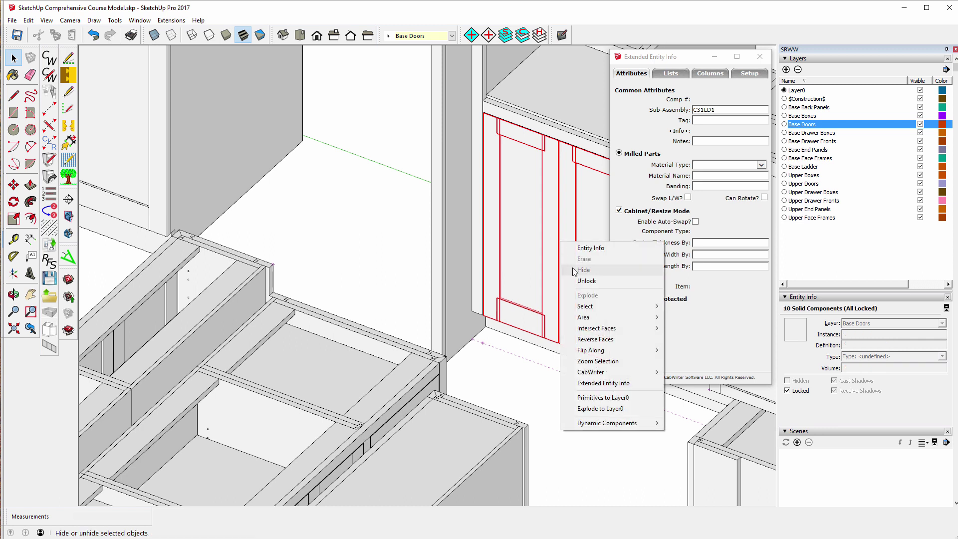
pyautogui.click(587, 281)
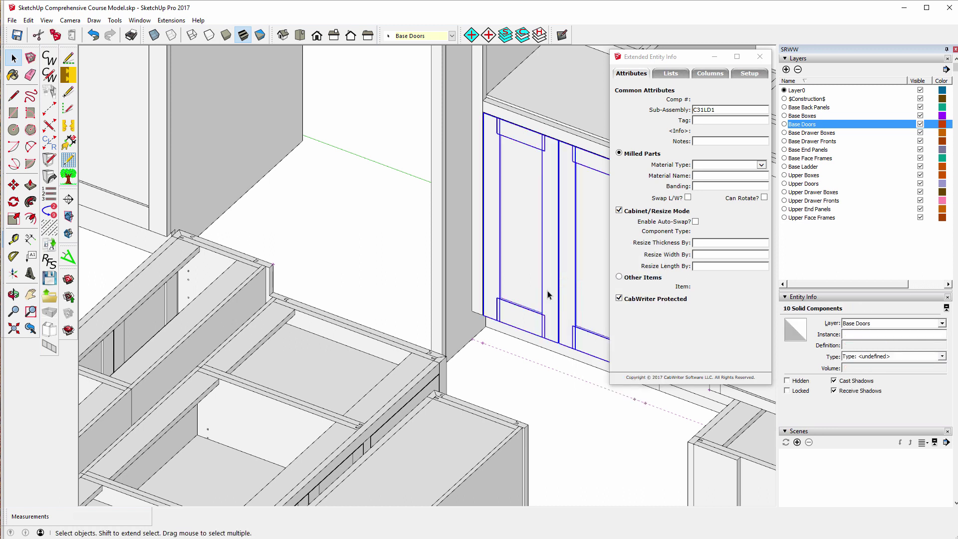
pyautogui.press('Delete')
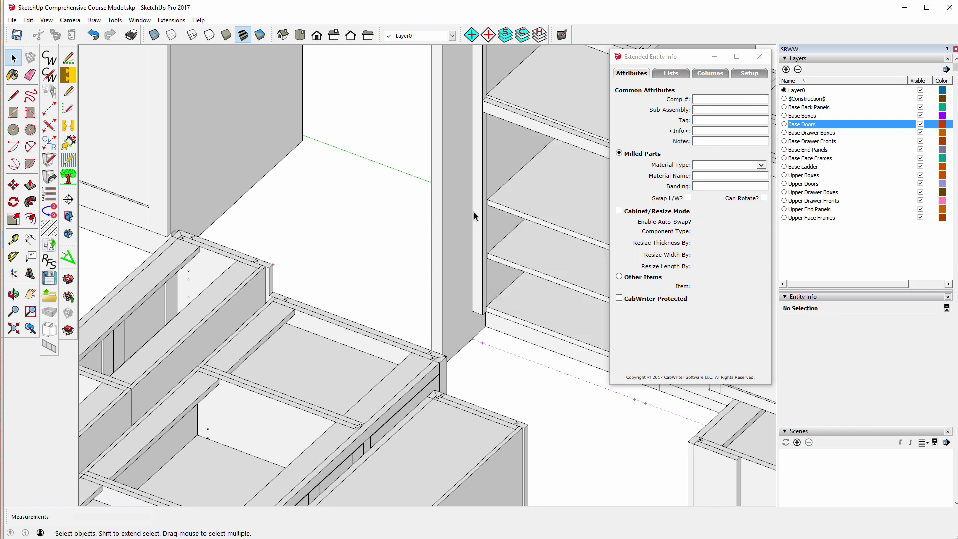
pyautogui.scroll(-2, 229, 208)
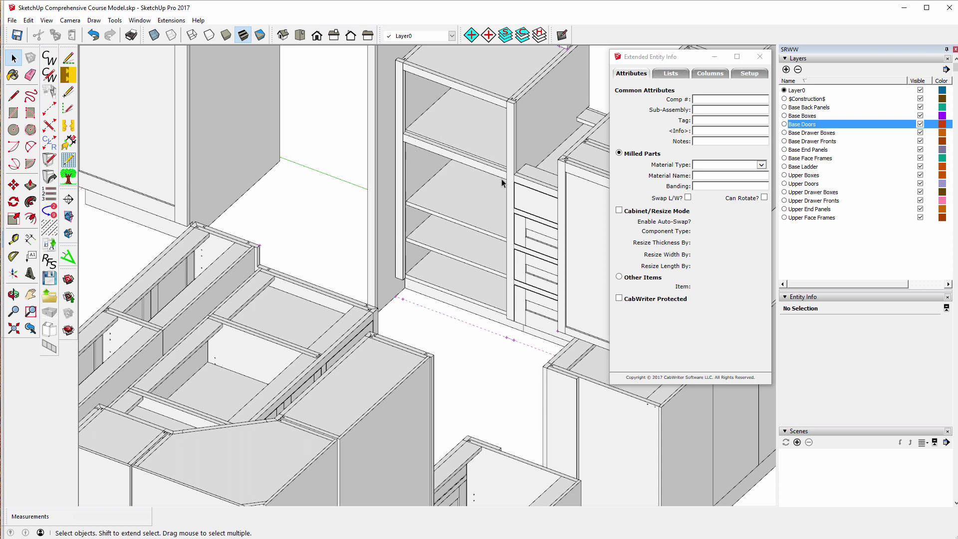
pyautogui.click(169, 21)
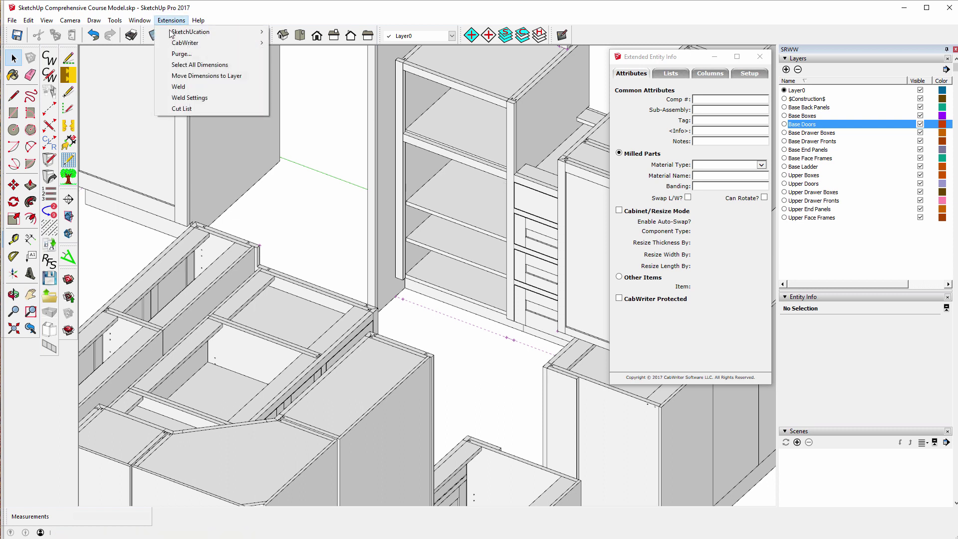
pyautogui.click(181, 55)
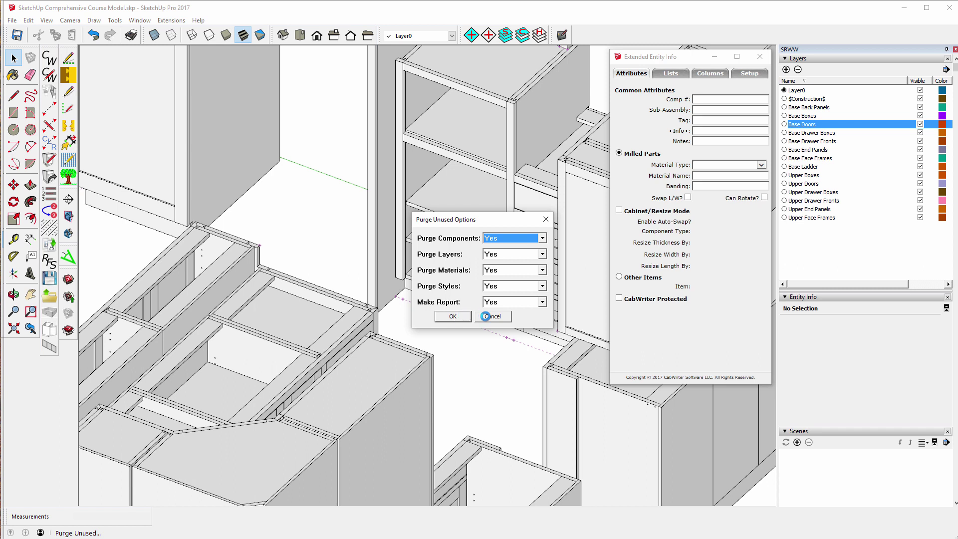
pyautogui.click(490, 318)
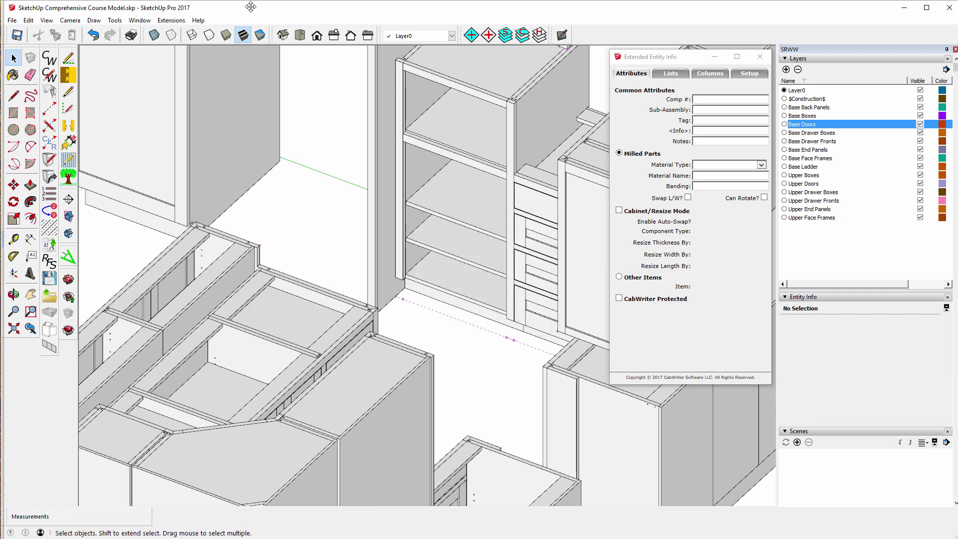
# Purge unused items from the entire model through the Model Info statistics, and close Model Info.
pyautogui.click(139, 20)
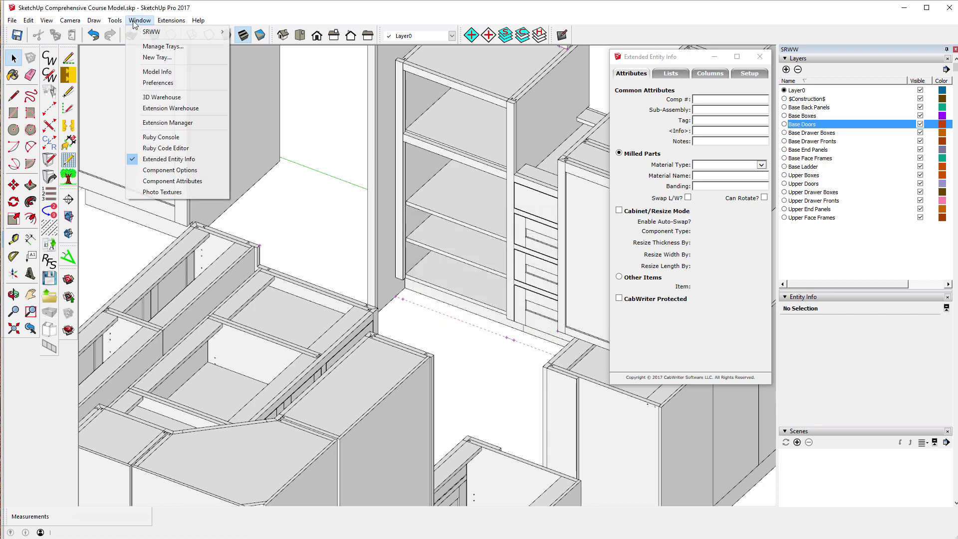
pyautogui.click(157, 72)
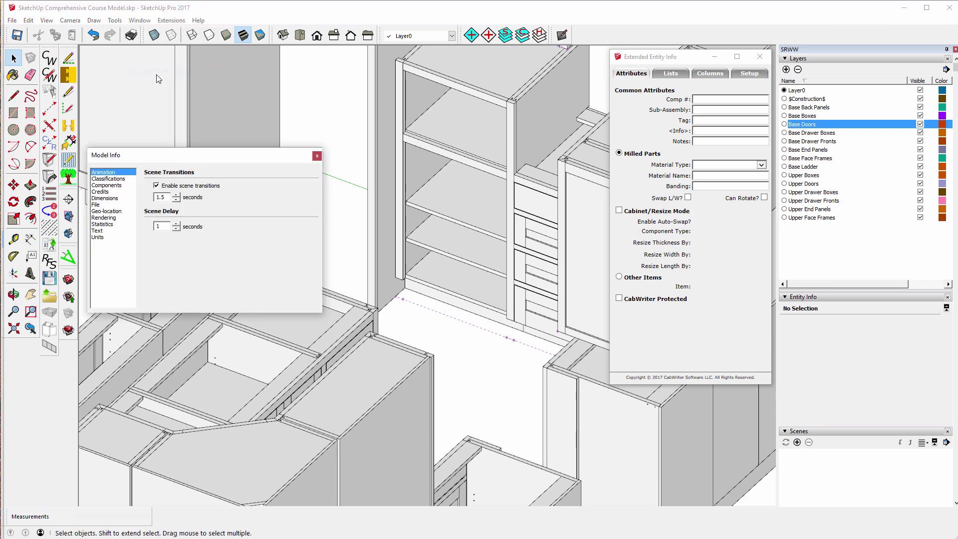
pyautogui.click(102, 224)
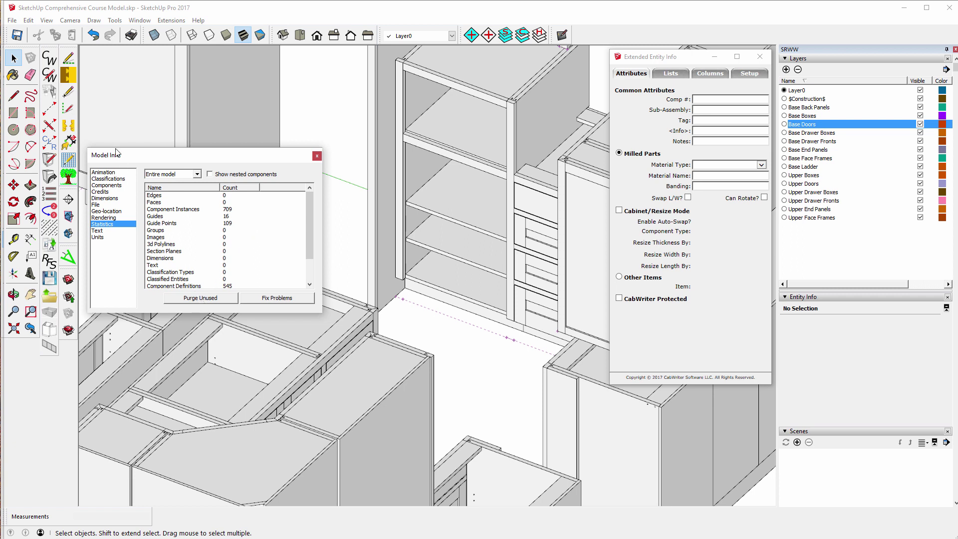
pyautogui.click(196, 299)
pyautogui.click(316, 155)
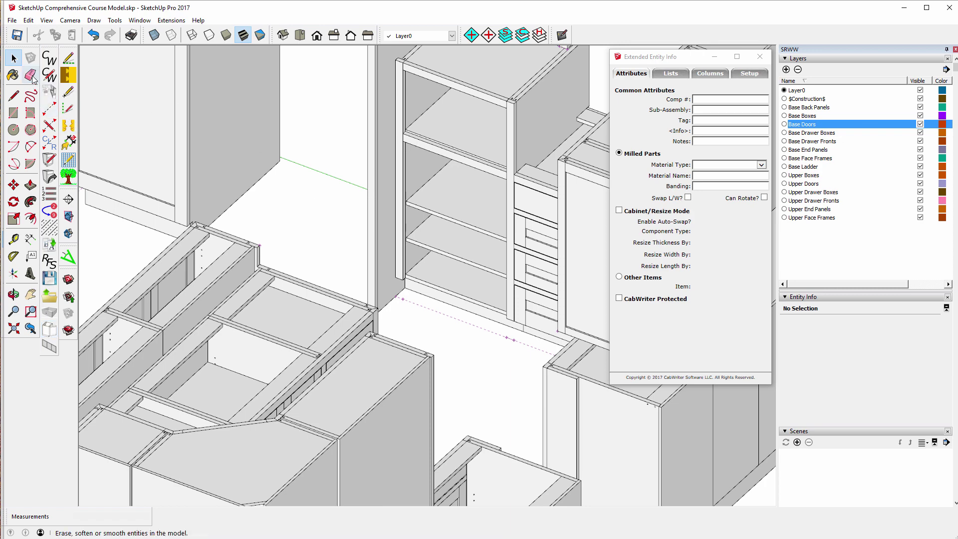
# Draw a 29 5/32" by 21" rectangle across the lower face-frame opening of the open-shelf base cabinet.
pyautogui.click(13, 113)
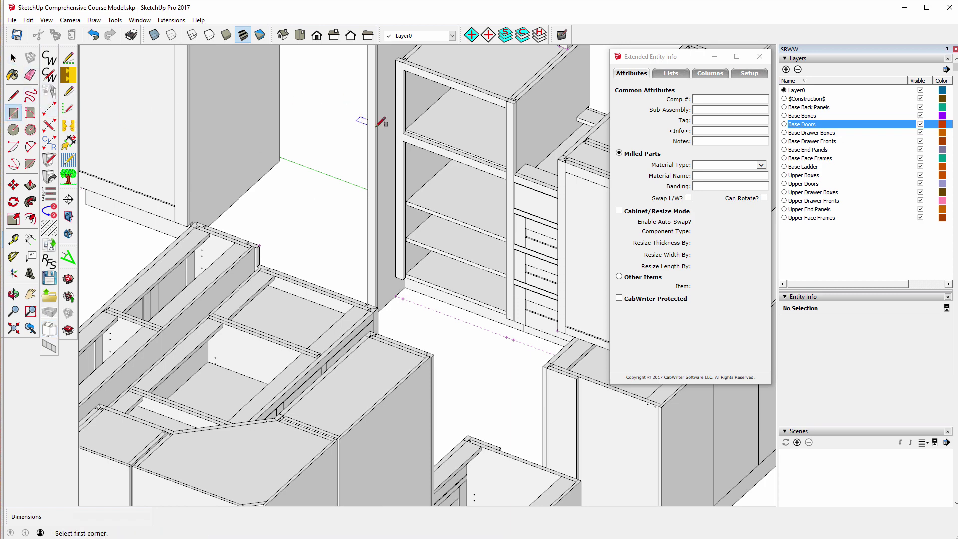
pyautogui.scroll(2, 409, 146)
pyautogui.scroll(2, 409, 146)
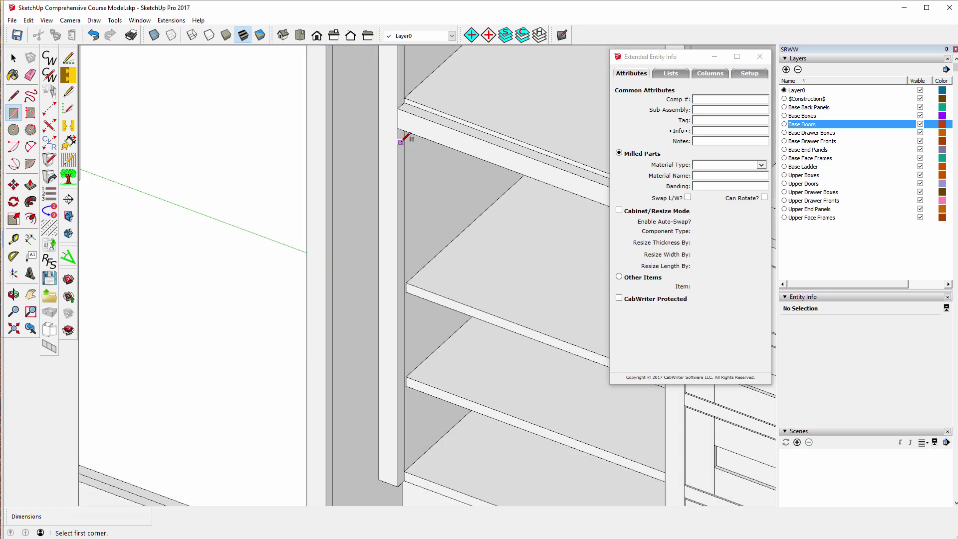
pyautogui.click(399, 129)
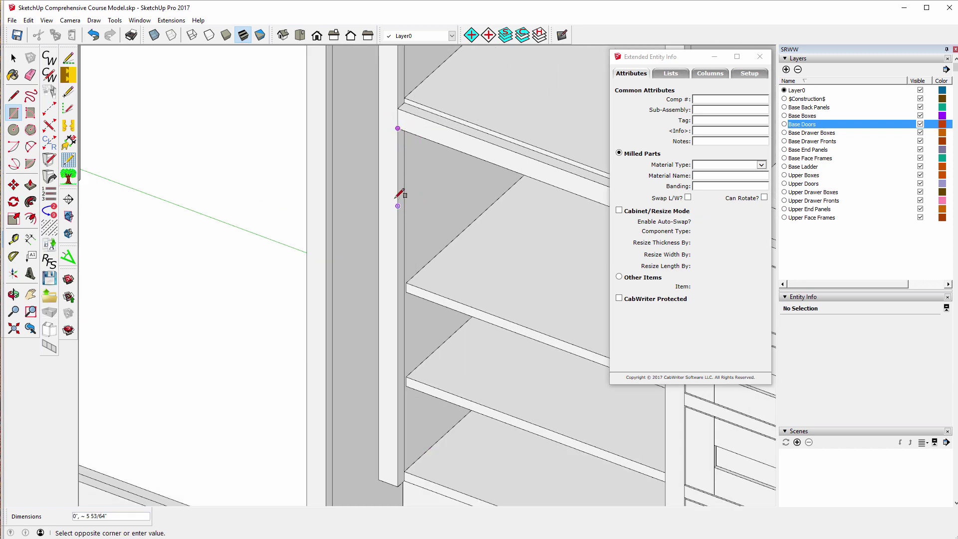
pyautogui.scroll(-2, 392, 196)
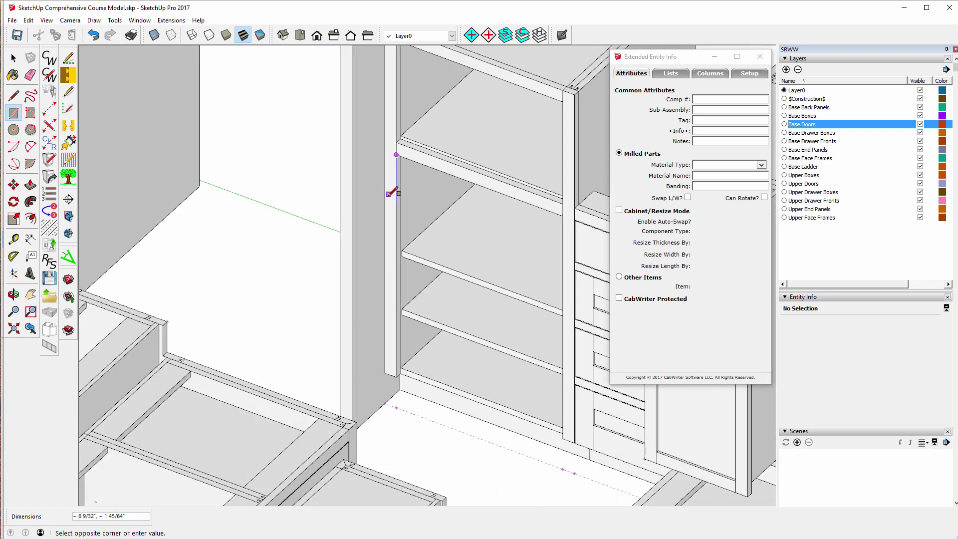
pyautogui.click(563, 432)
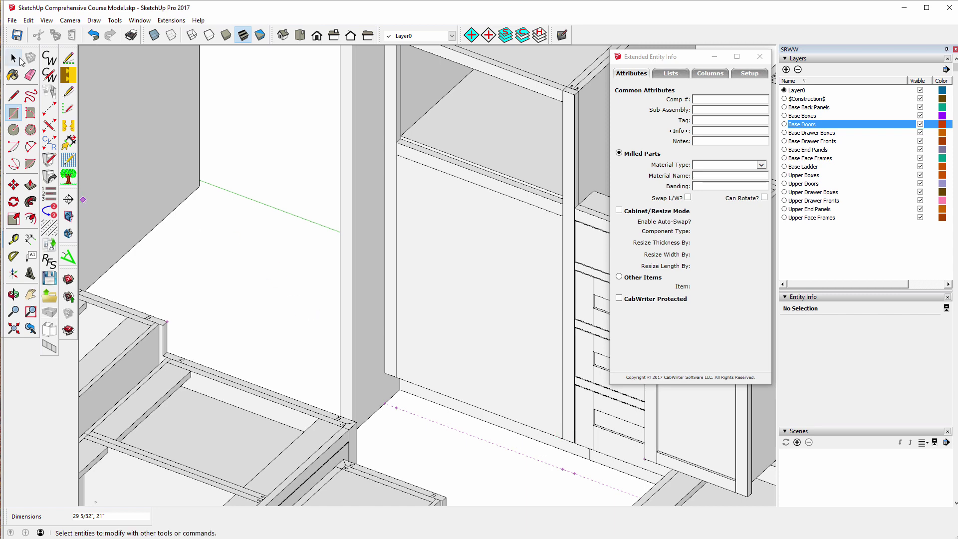
# Select the new rectangular face and generate 2 doors from it with the CabWriter door tool, keeping the default hinge side.
pyautogui.click(13, 59)
pyautogui.doubleClick(446, 242)
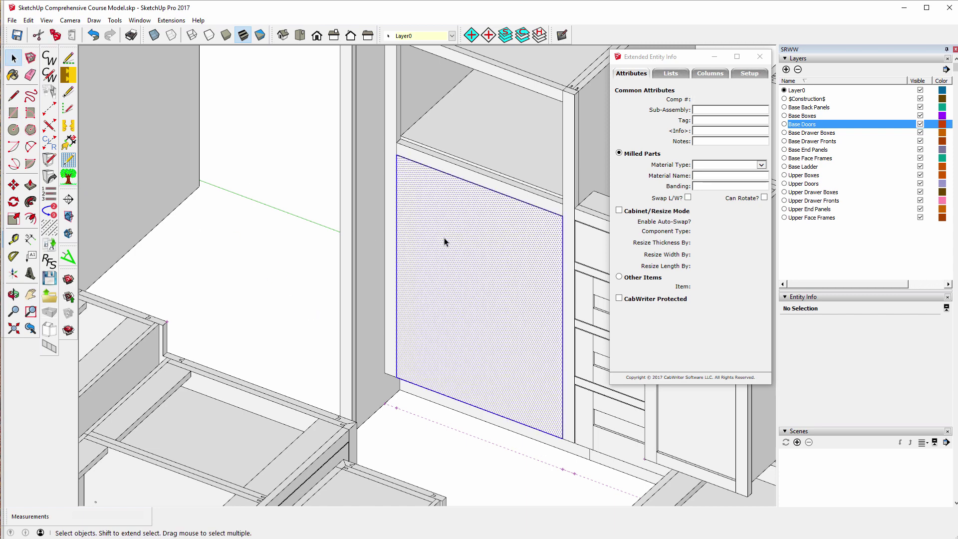
pyautogui.click(49, 331)
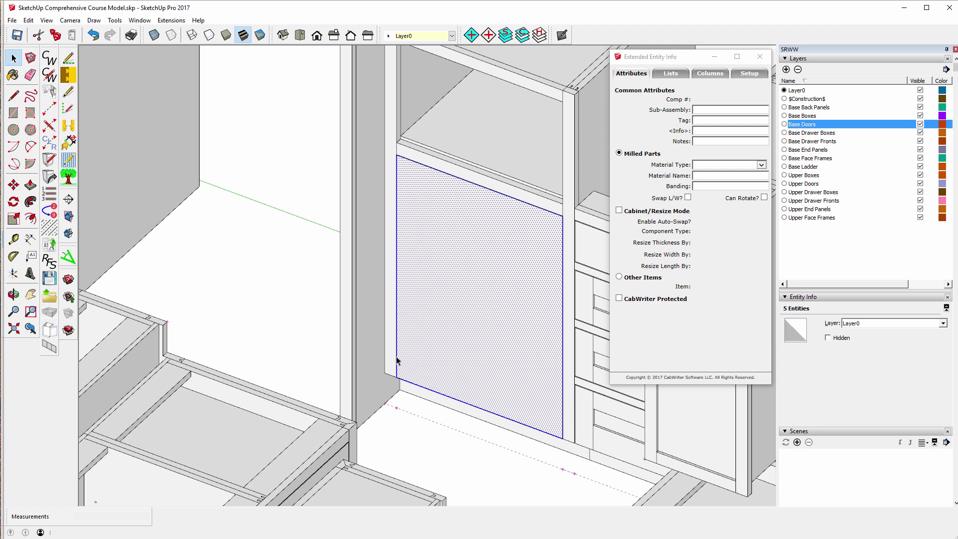
pyautogui.click(489, 349)
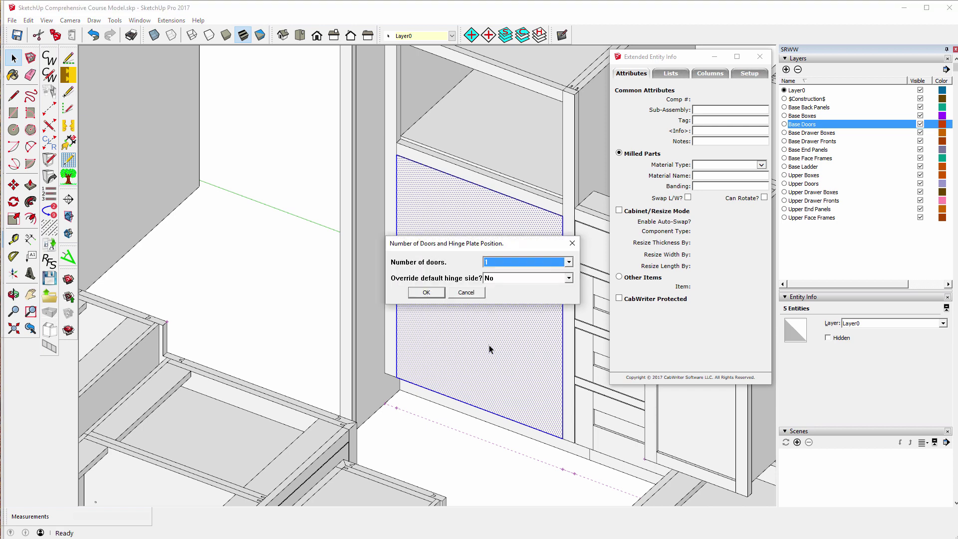
pyautogui.click(569, 263)
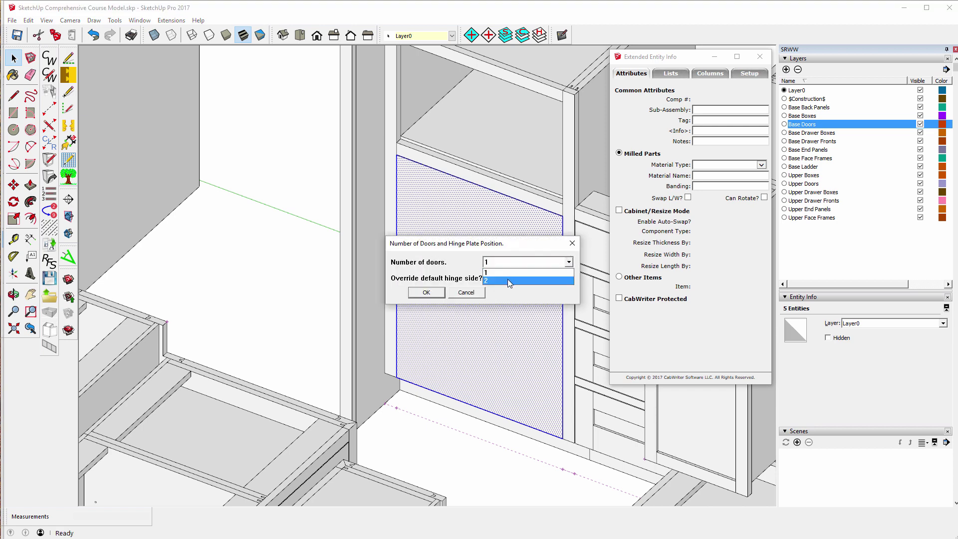
pyautogui.click(510, 281)
pyautogui.click(425, 293)
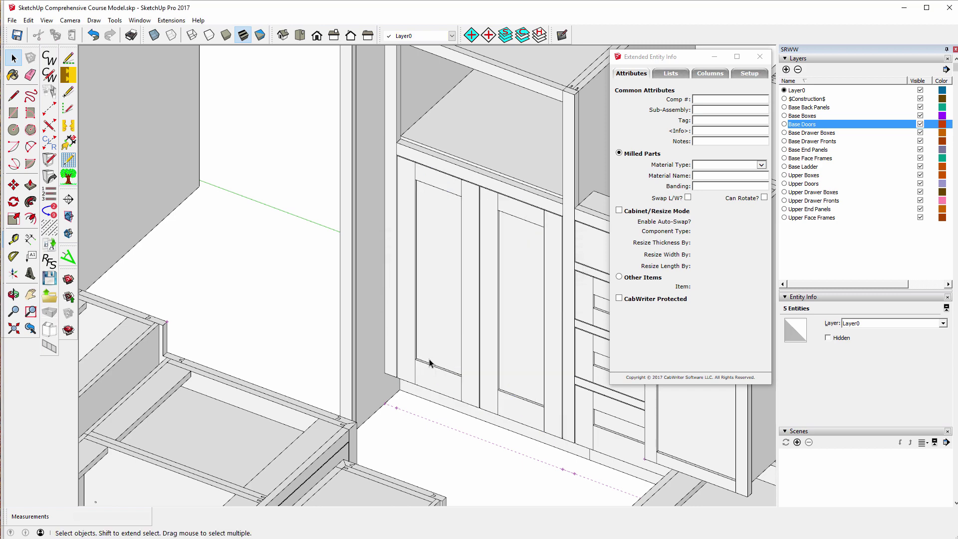
# Hide the Base Doors layer to expose the cabinet interiors.
pyautogui.scroll(-8, 240, 245)
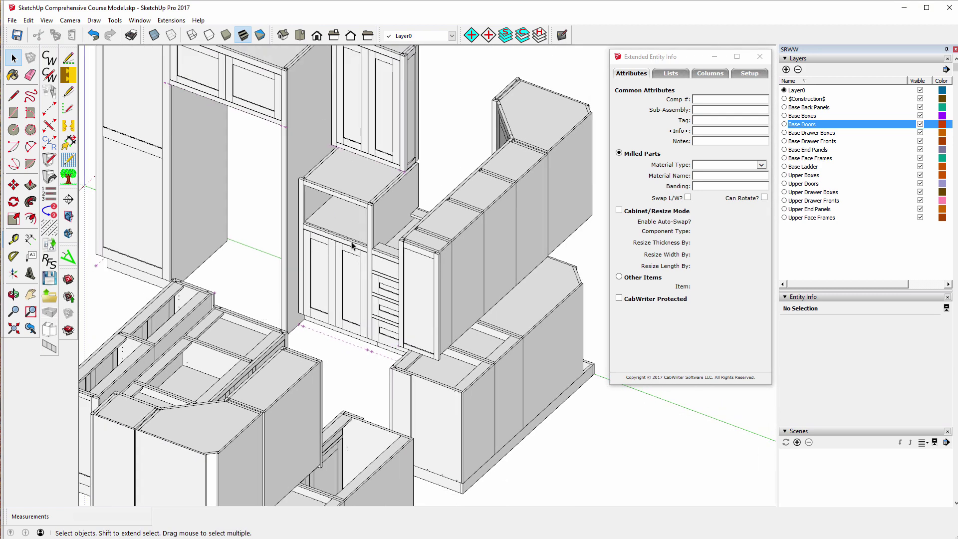
pyautogui.click(921, 124)
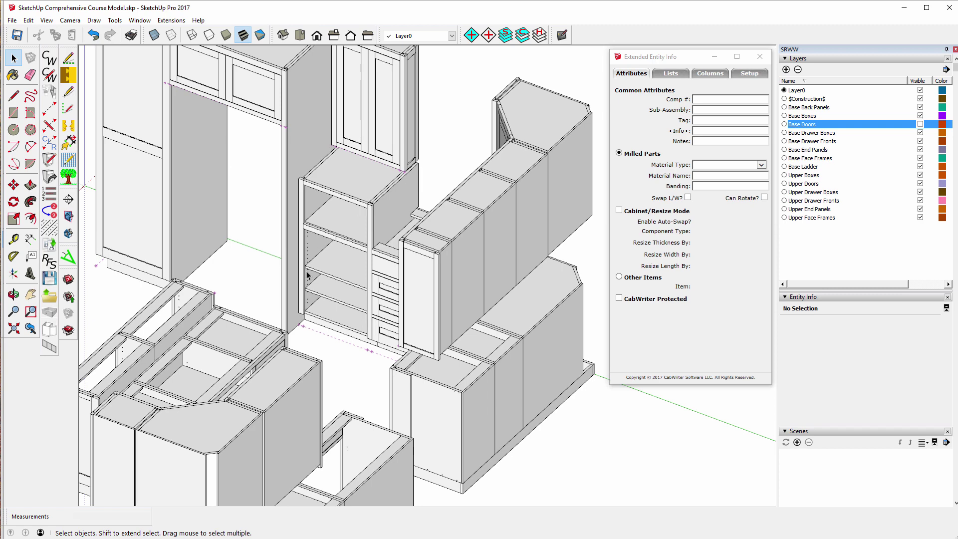
pyautogui.scroll(-2, 311, 260)
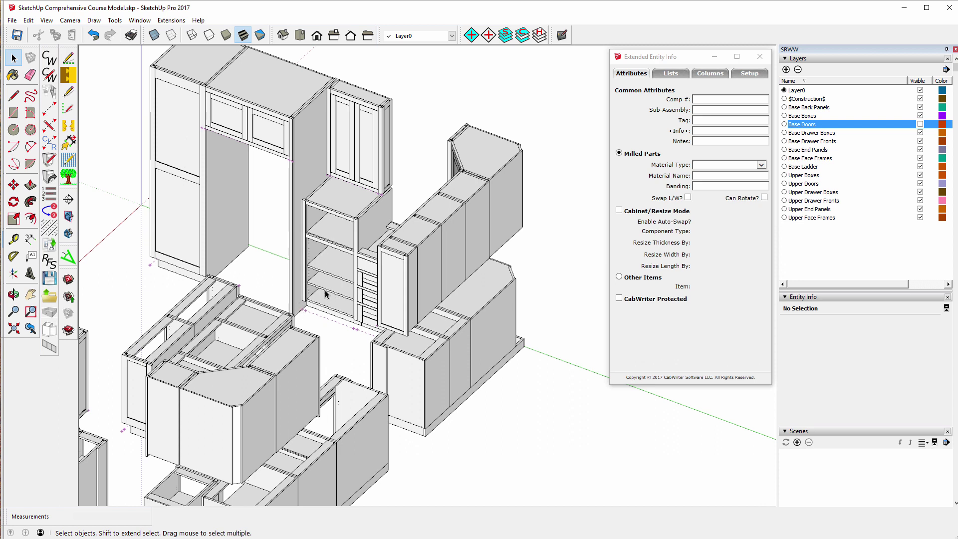
# Look over the whole cabinet layout, check it from the front, and switch to the isometric view.
pyautogui.click(14, 296)
pyautogui.moveTo(181, 370); pyautogui.dragTo(517, 322)
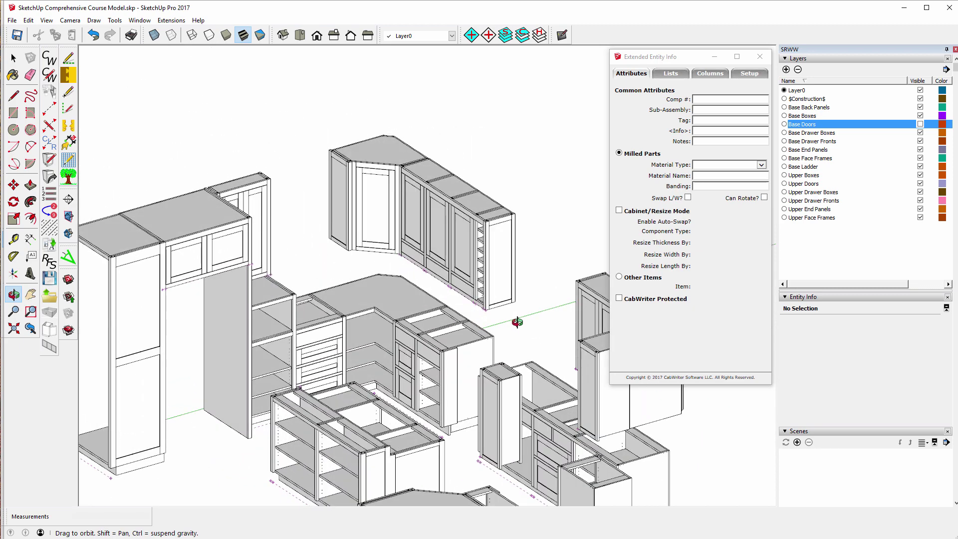
pyautogui.scroll(-2, 418, 234)
pyautogui.scroll(-2, 382, 230)
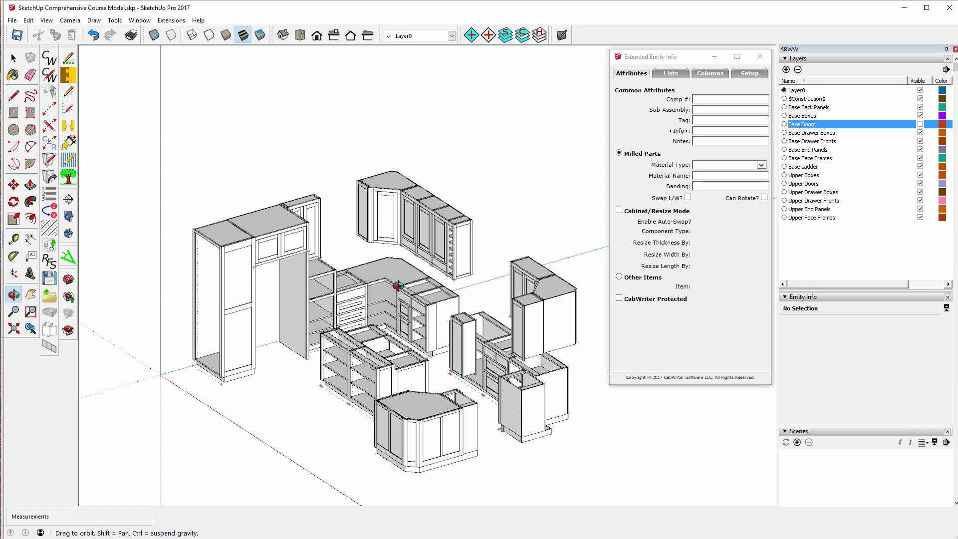
pyautogui.scroll(-2, 273, 157)
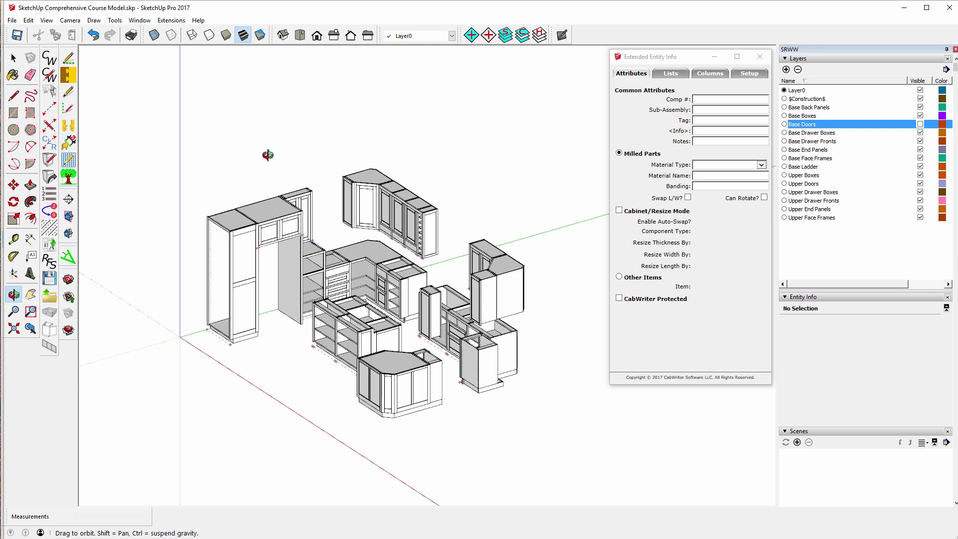
pyautogui.click(322, 36)
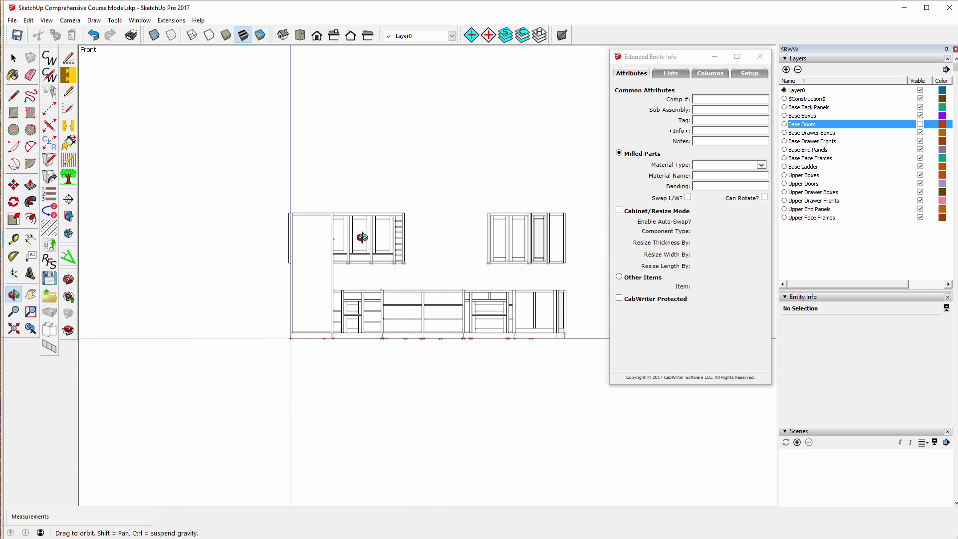
pyautogui.click(283, 36)
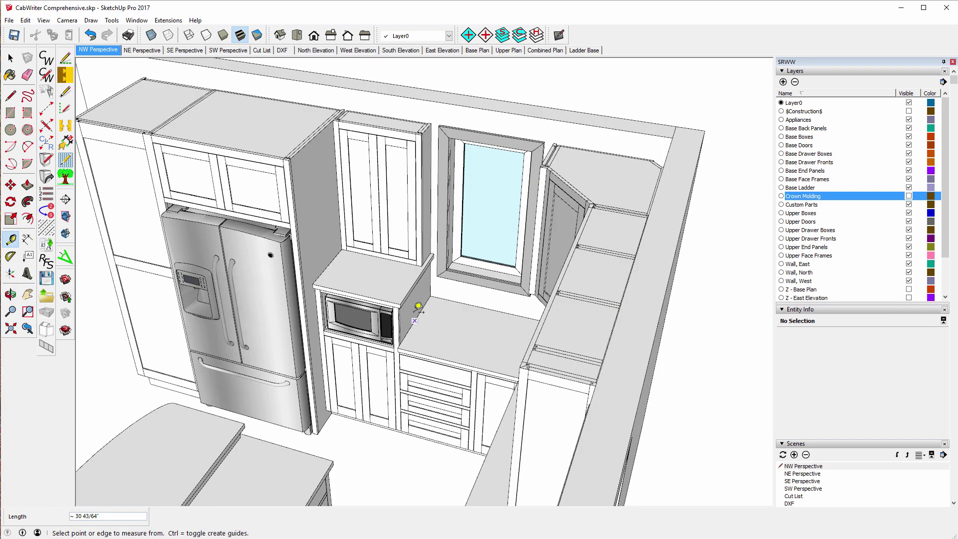
# In the CabWriter Comprehensive model, restore the NW Perspective scene and examine the kitchen walls from a raised angle.
pyautogui.scroll(-3, 614, 296)
pyautogui.scroll(-3, 597, 294)
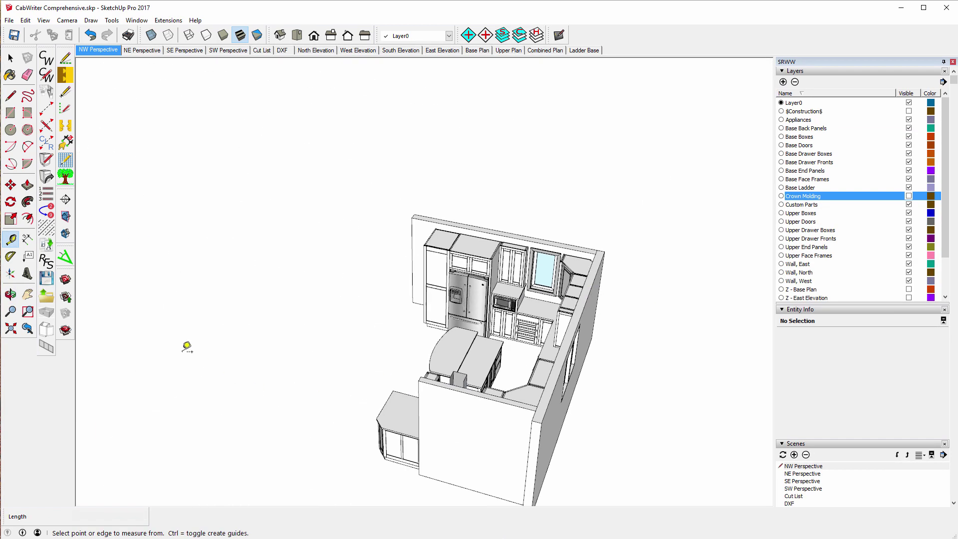
pyautogui.click(11, 295)
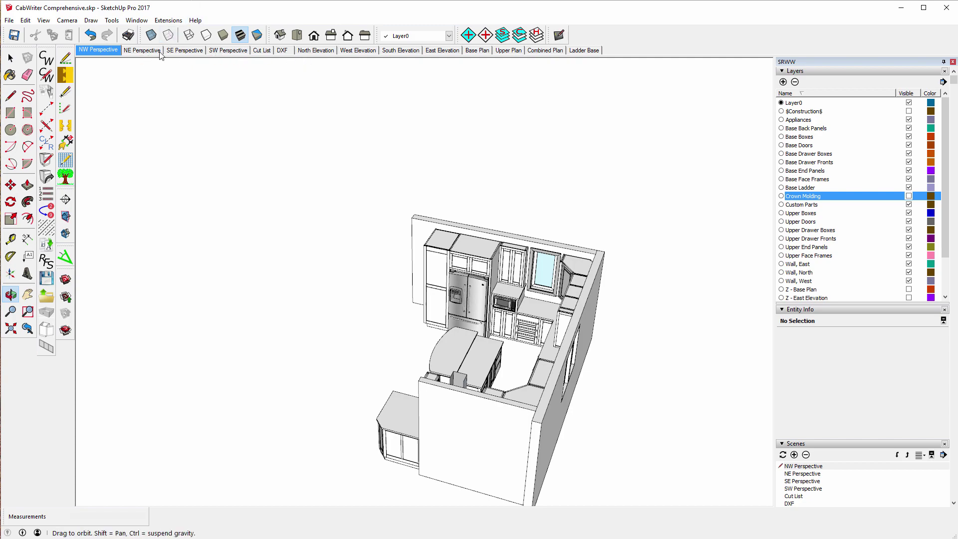
pyautogui.click(102, 50)
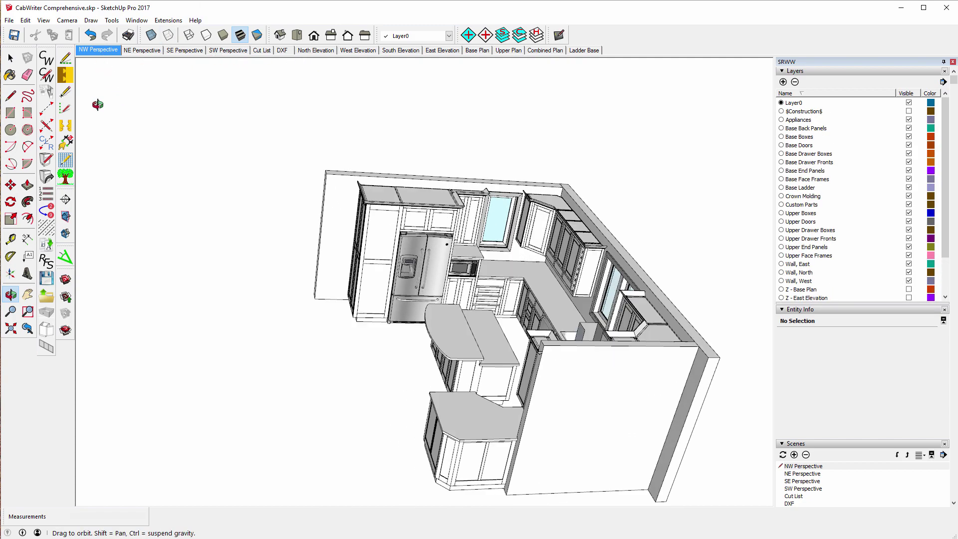
pyautogui.scroll(-5, 430, 229)
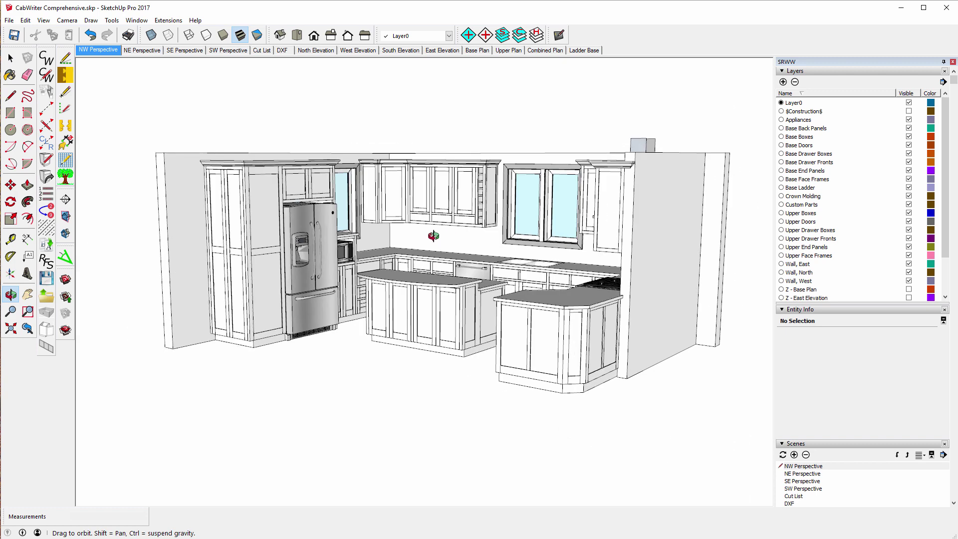
pyautogui.moveTo(281, 239); pyautogui.dragTo(272, 328)
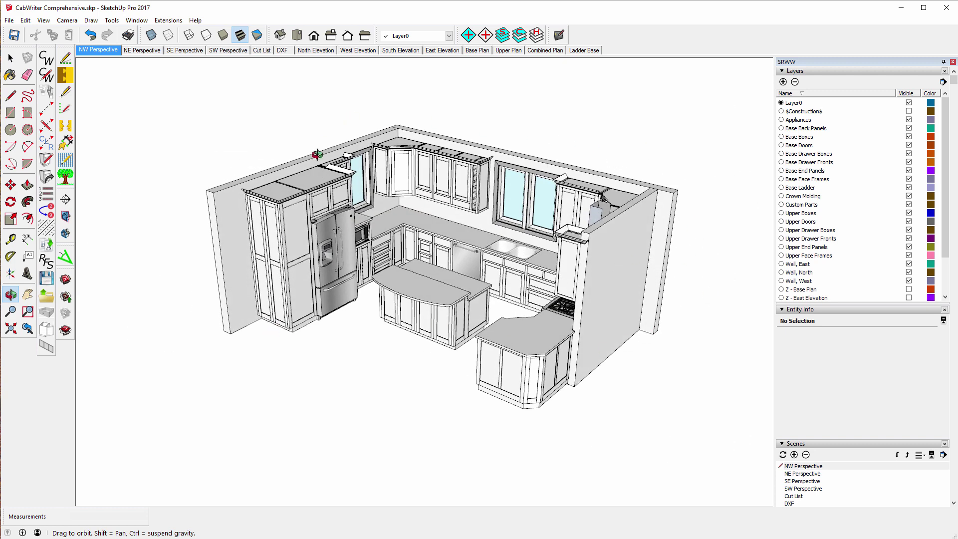
pyautogui.click(11, 58)
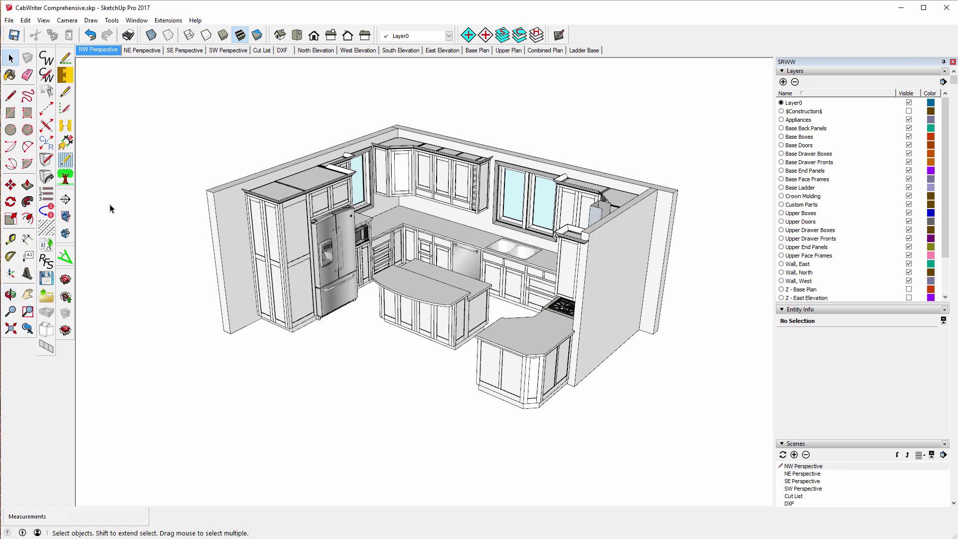
# Display the drawing axes and measure the wall behind the refrigerator along its inside top edge, from open end to corner.
pyautogui.click(10, 240)
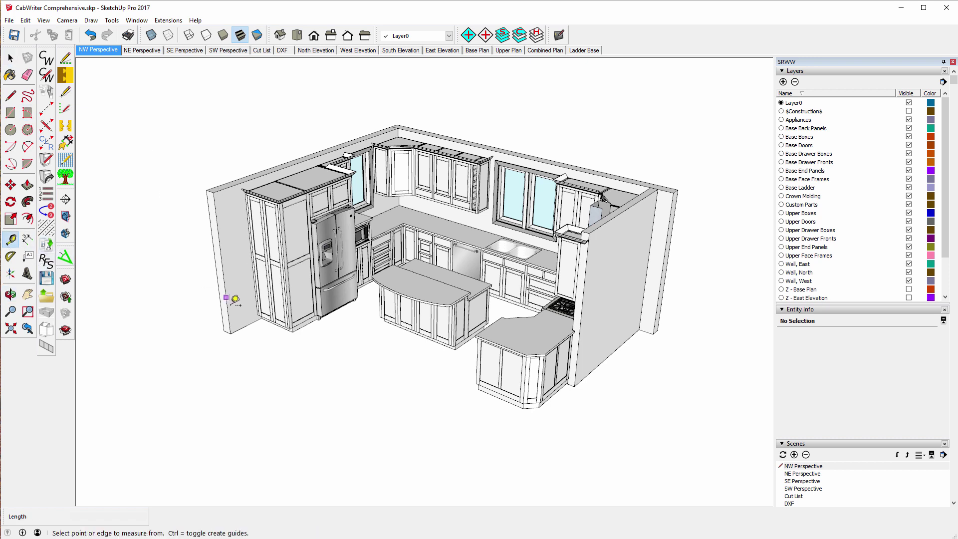
pyautogui.click(44, 21)
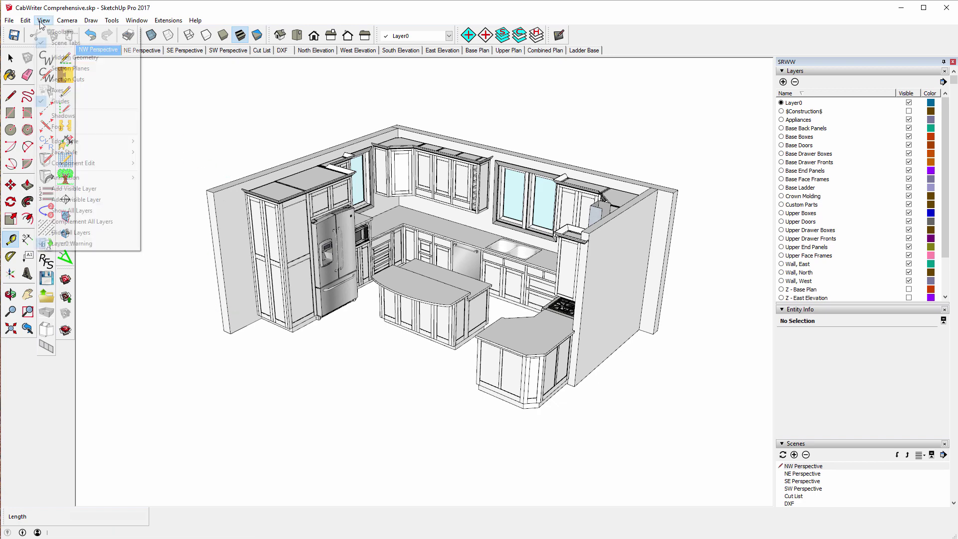
pyautogui.click(55, 91)
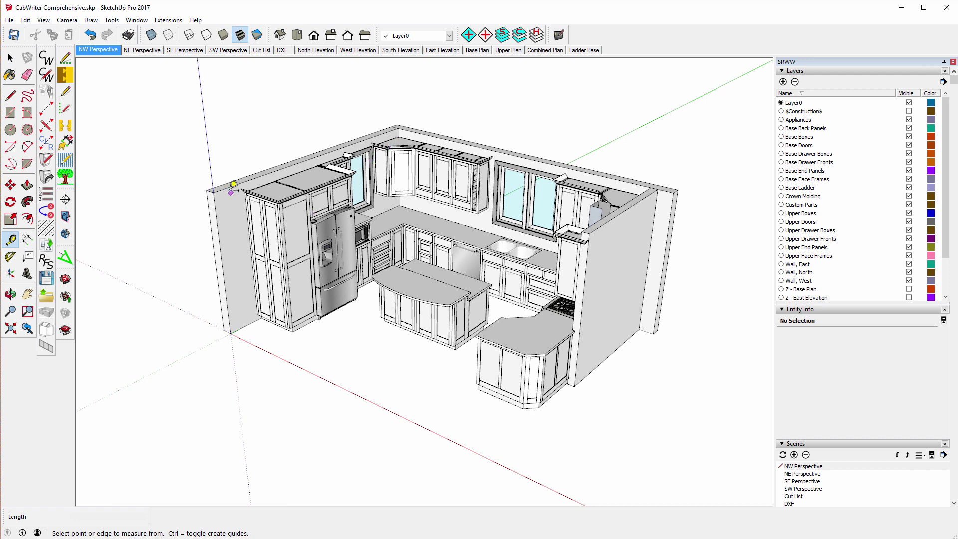
pyautogui.click(214, 192)
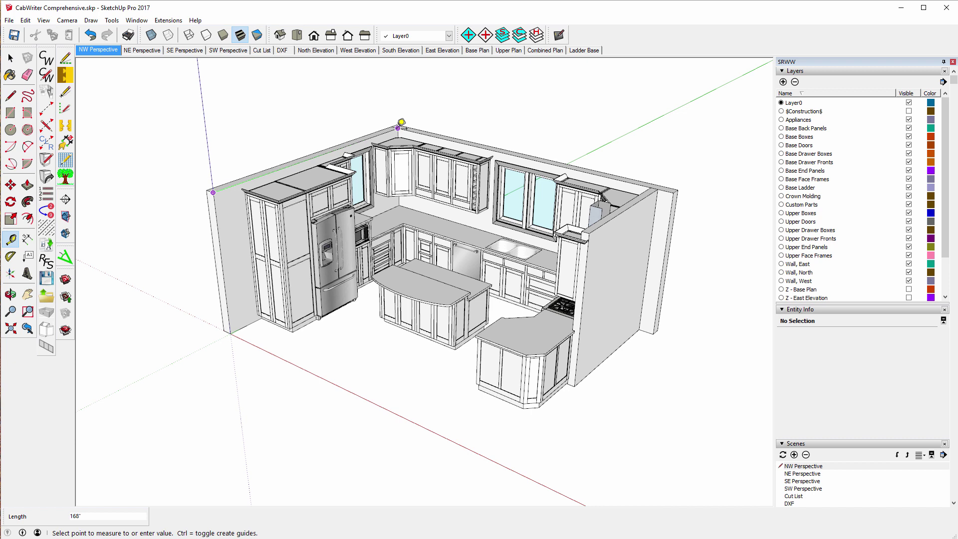
pyautogui.click(398, 128)
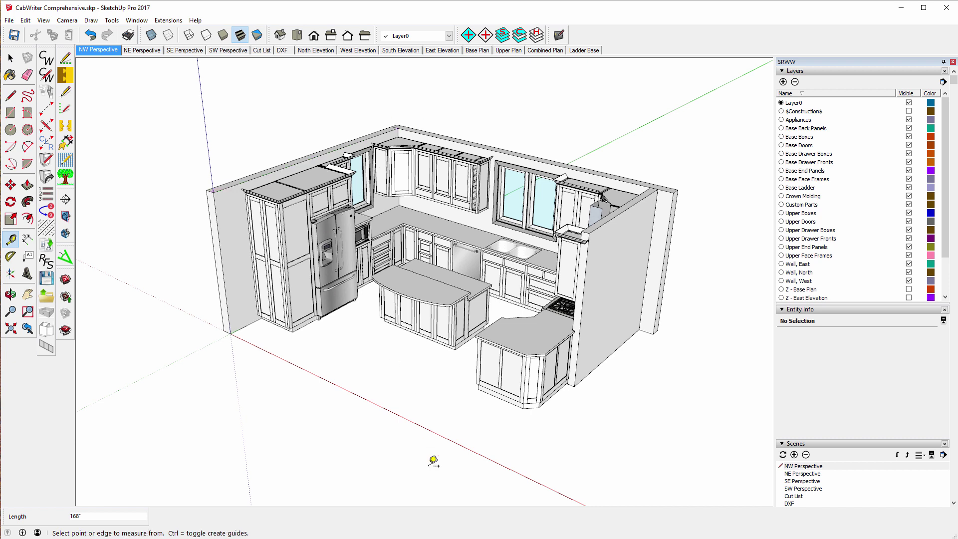
# Return to the SketchUp Comprehensive Course Model and draw a 14' wall from the origin along the green axis with the CabWriter wall tool.
pyautogui.moveTo(452, 538)
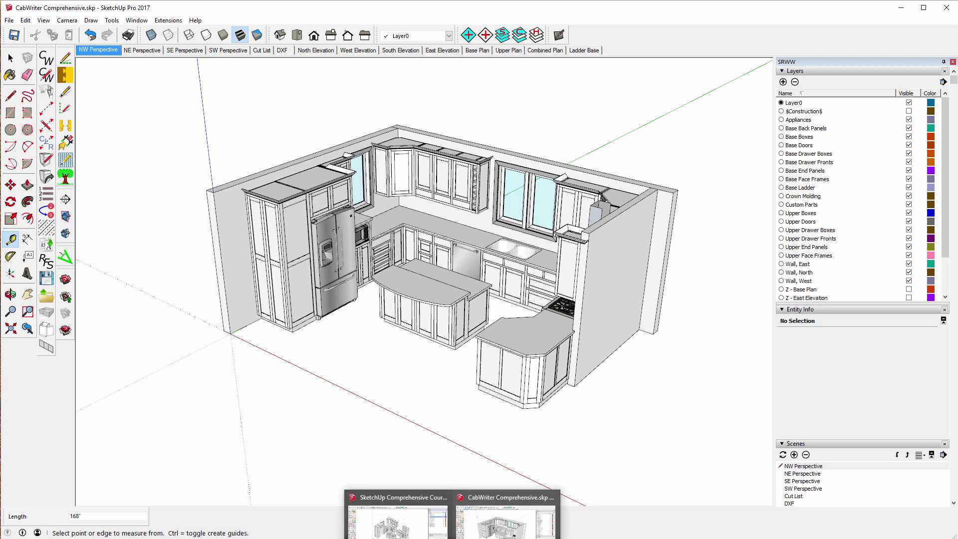
pyautogui.moveTo(391, 531)
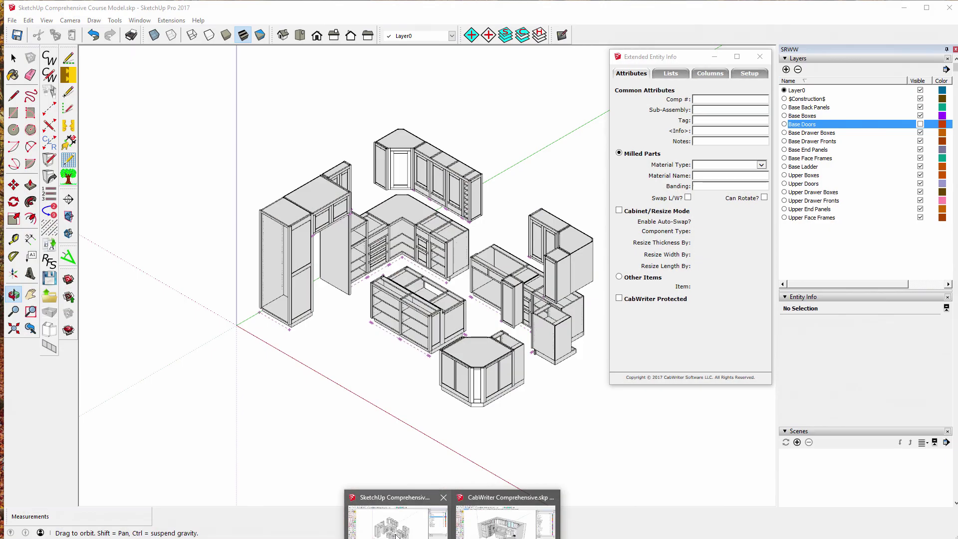
pyautogui.click(387, 529)
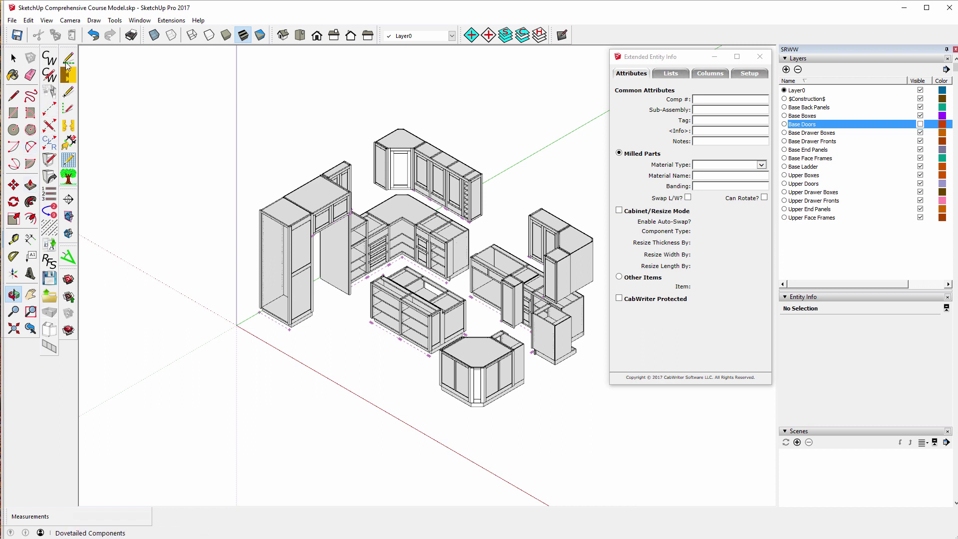
pyautogui.click(50, 93)
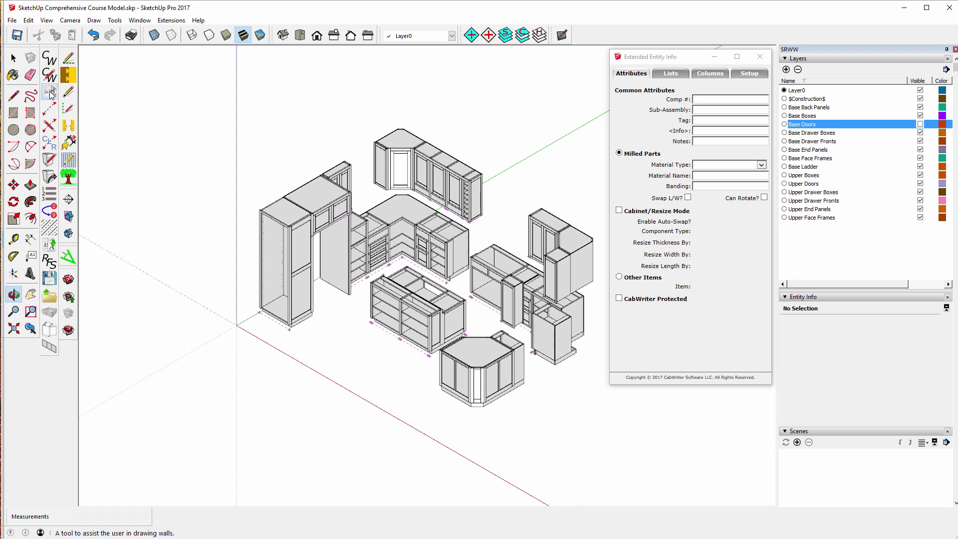
pyautogui.click(237, 325)
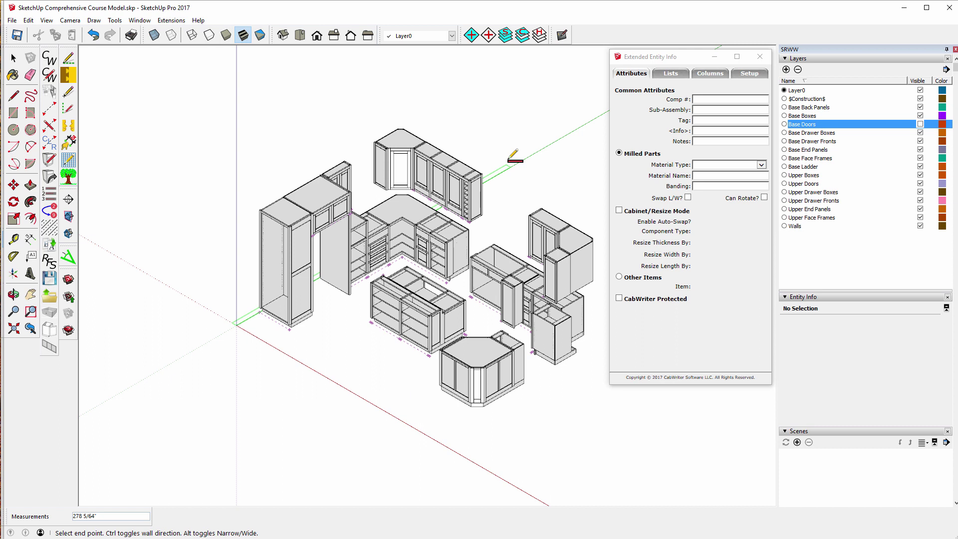
pyautogui.write("14'")
pyautogui.press('Return')
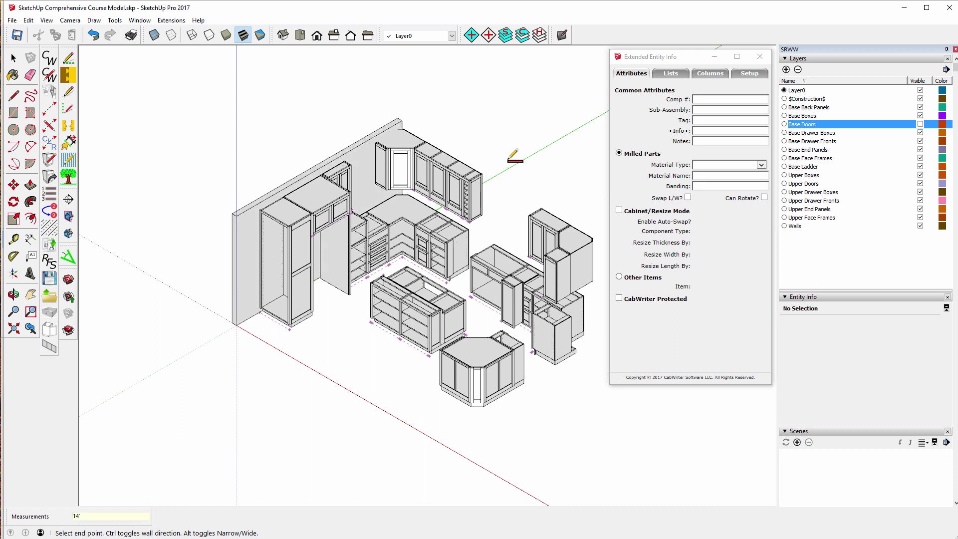
# Exit the wall tool and examine the corner upper cabinet against the new wall in an X-ray top view.
pyautogui.press('Escape')
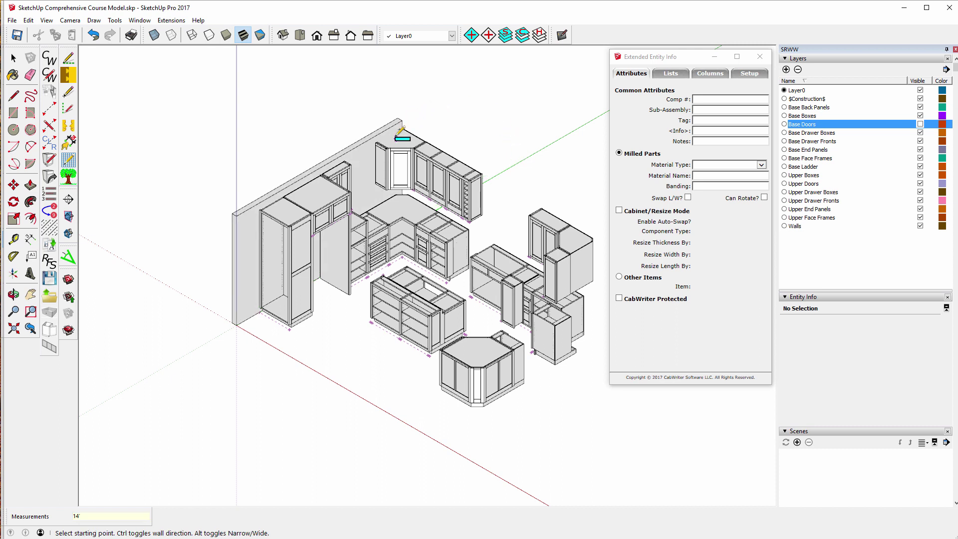
pyautogui.scroll(3, 402, 128)
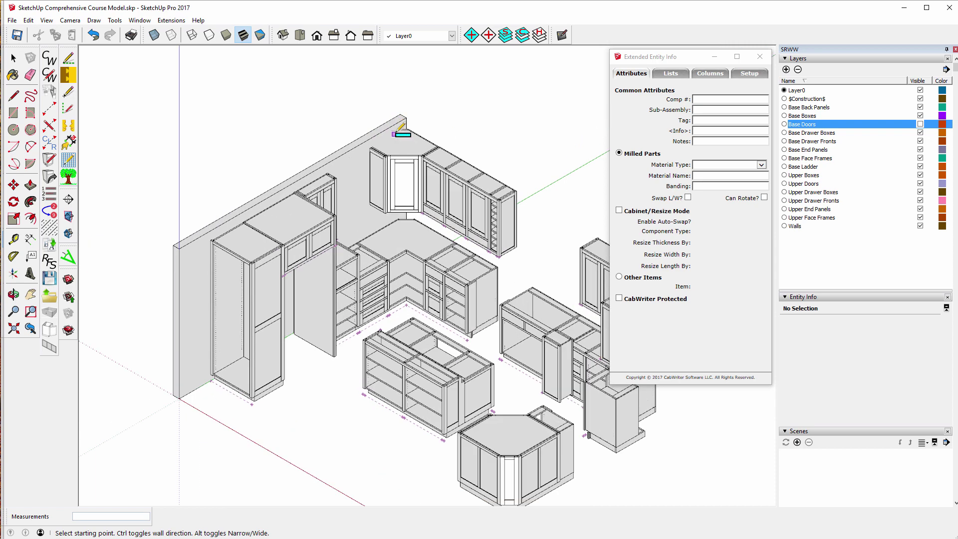
pyautogui.scroll(3, 402, 132)
pyautogui.scroll(1, 374, 145)
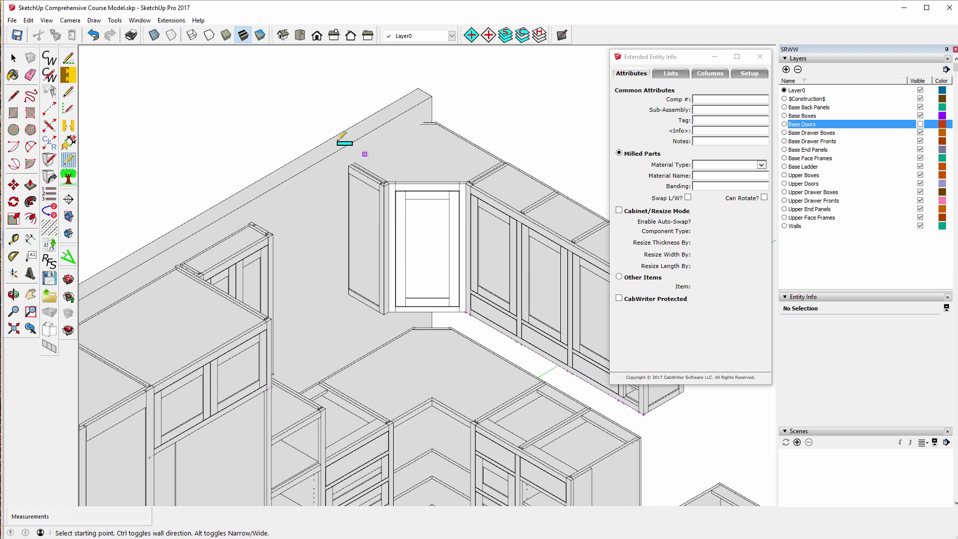
pyautogui.click(14, 59)
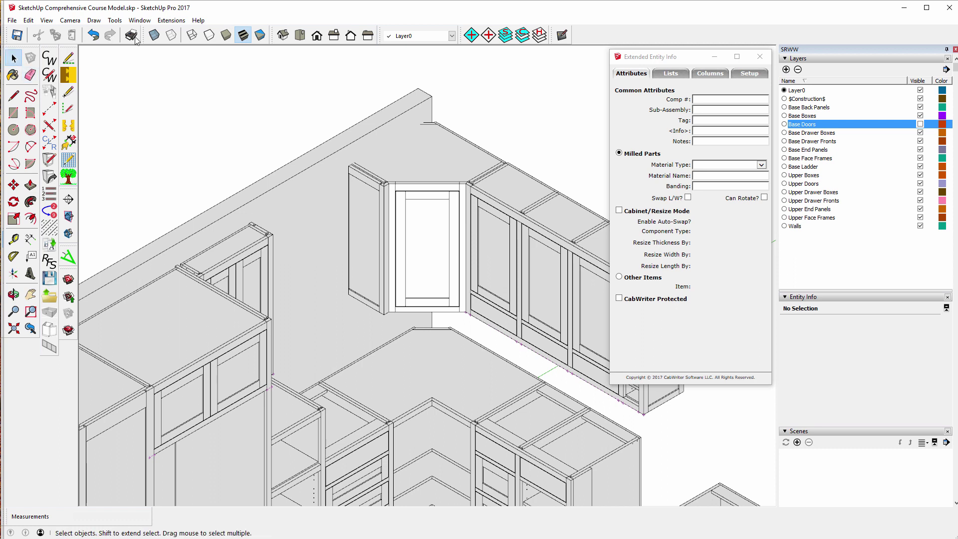
pyautogui.click(300, 35)
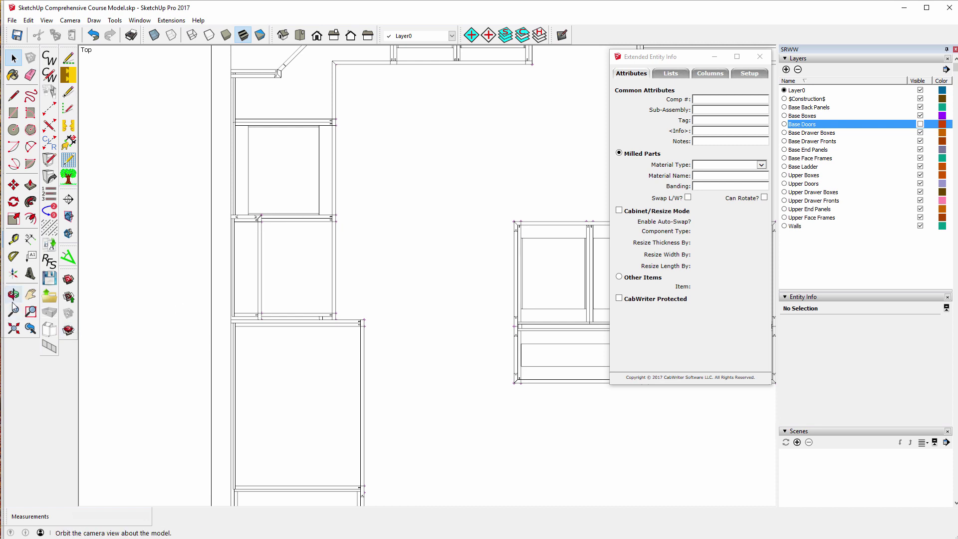
pyautogui.scroll(-1, 265, 357)
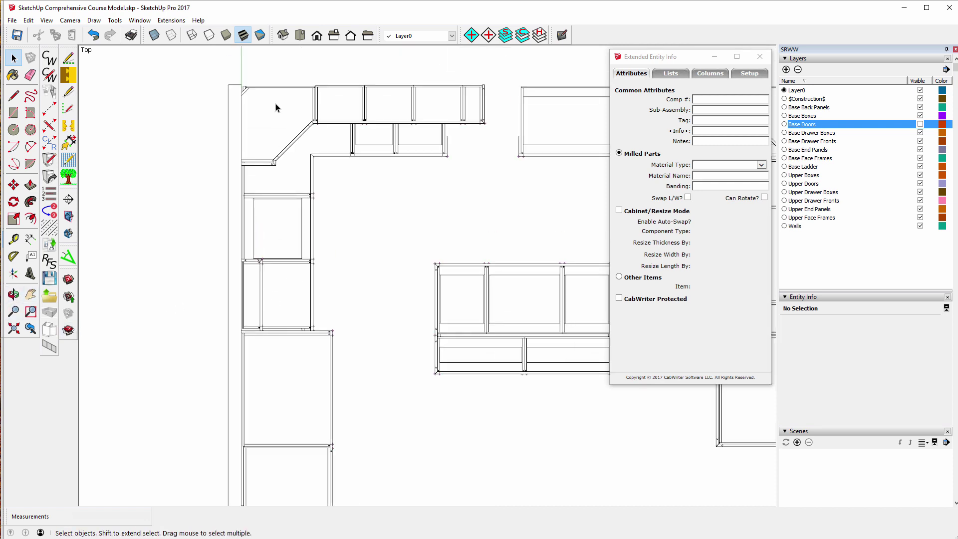
pyautogui.scroll(1, 256, 79)
pyautogui.scroll(2, 216, 67)
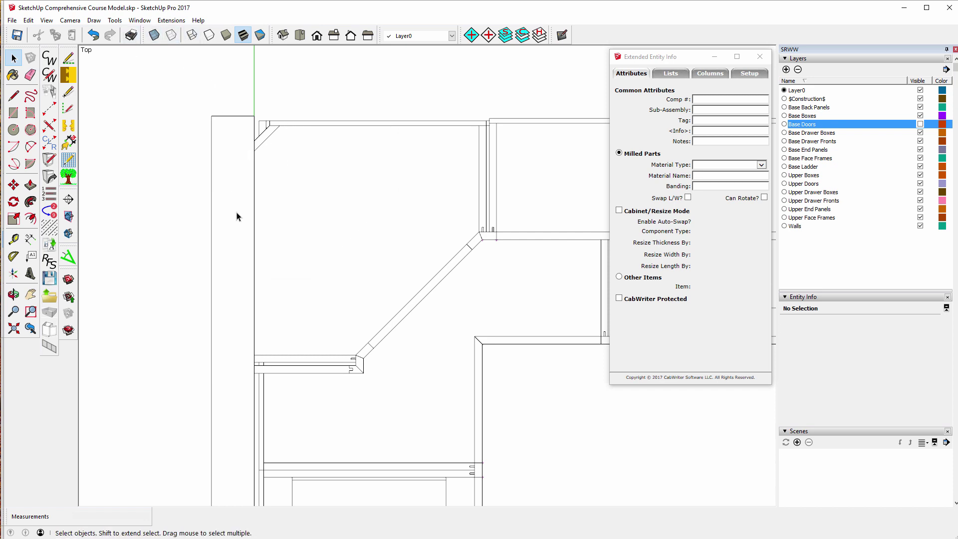
pyautogui.click(155, 35)
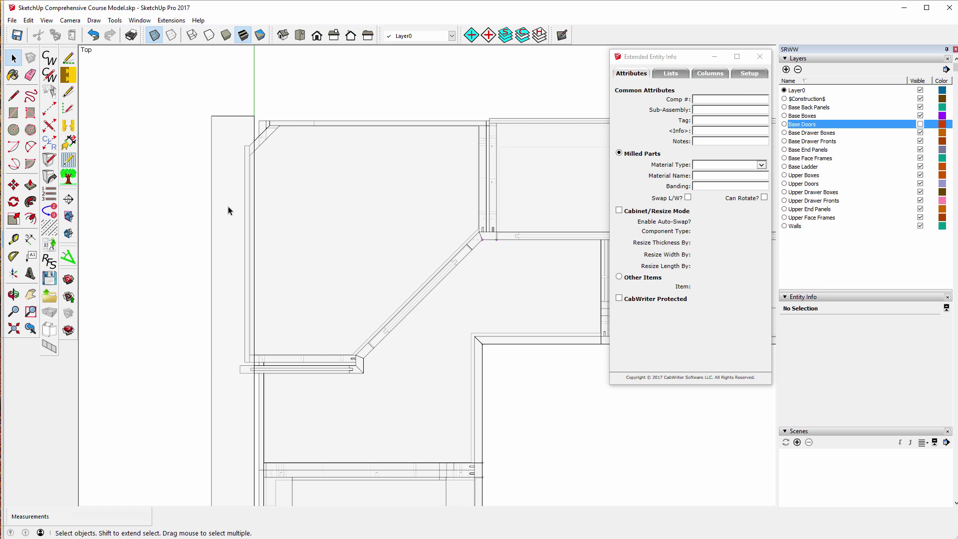
pyautogui.click(14, 242)
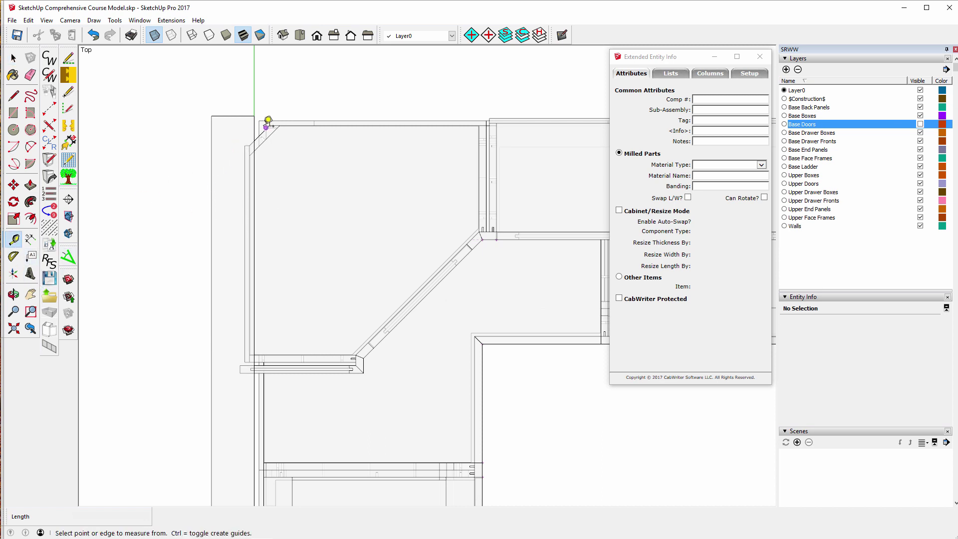
pyautogui.click(252, 222)
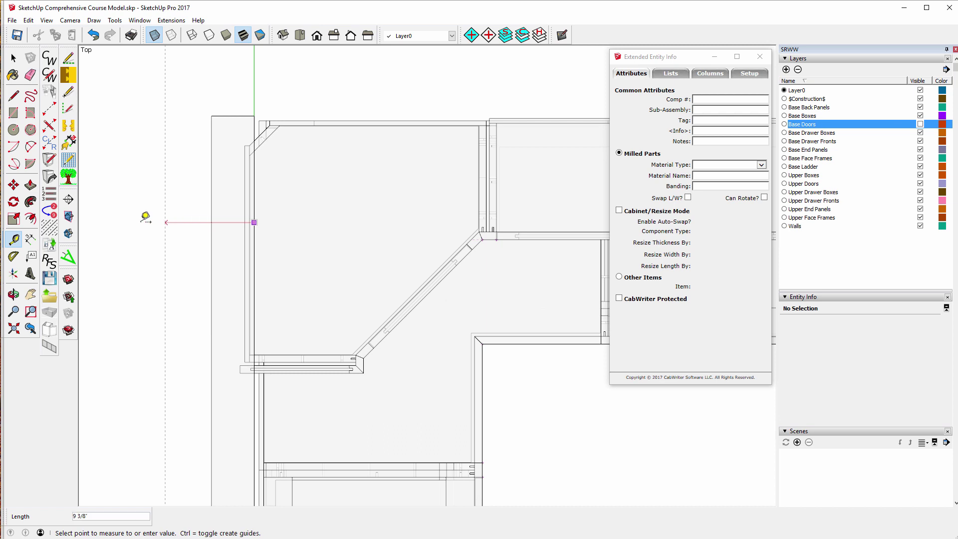
pyautogui.click(173, 222)
pyautogui.click(166, 170)
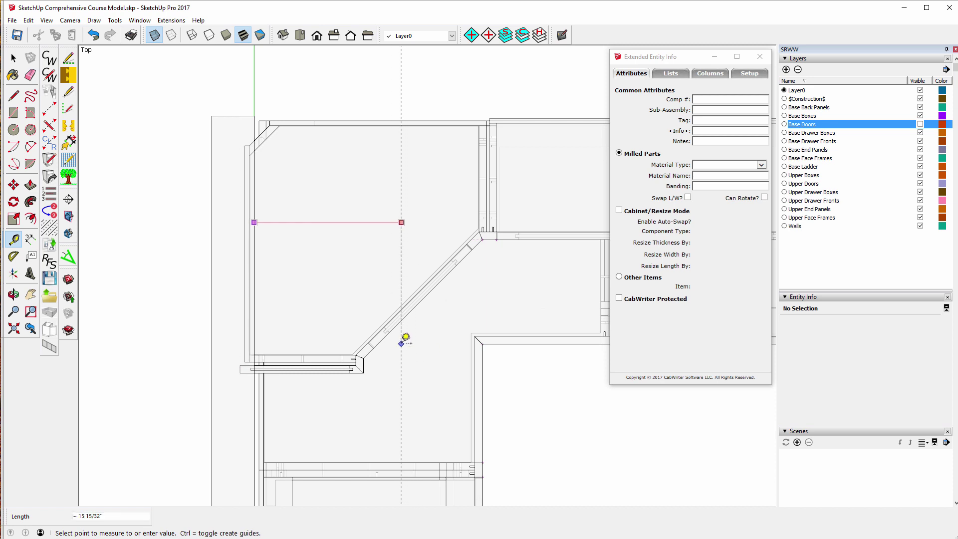
pyautogui.press('Escape')
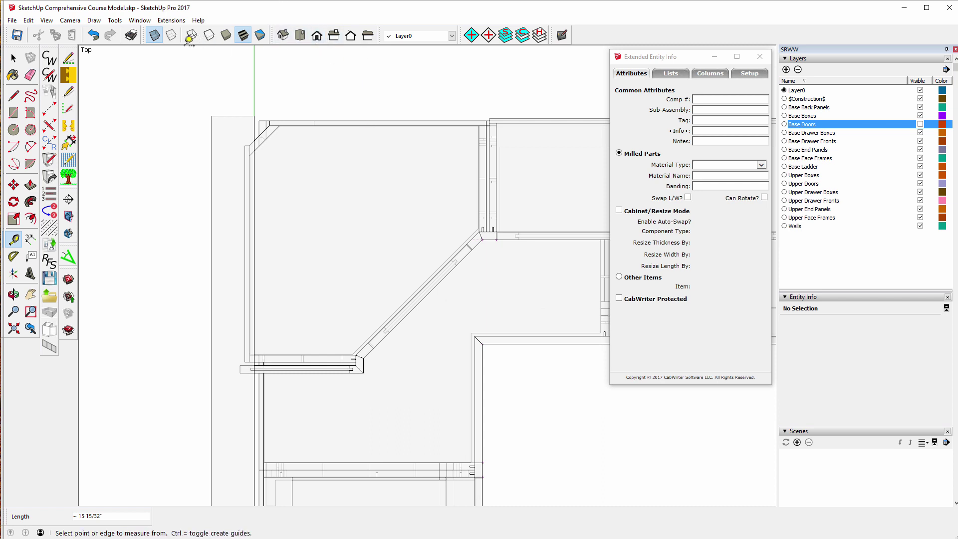
# Turn off X-ray display and return the model to the isometric view.
pyautogui.click(154, 36)
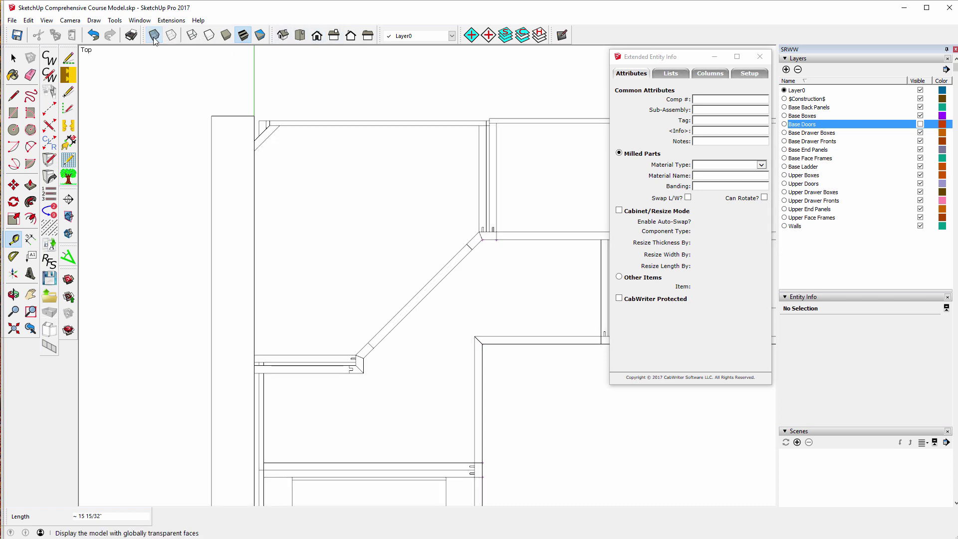
pyautogui.click(320, 39)
pyautogui.click(283, 36)
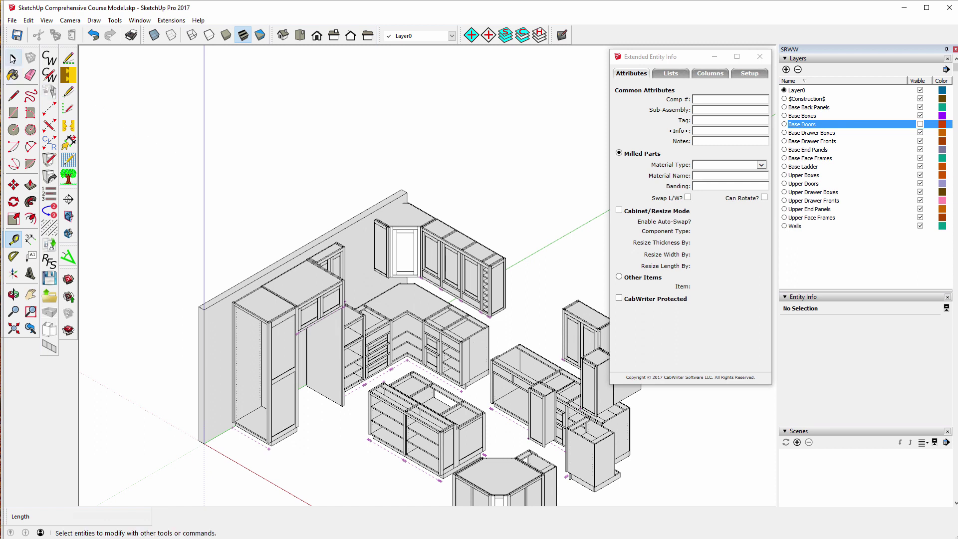
pyautogui.click(13, 58)
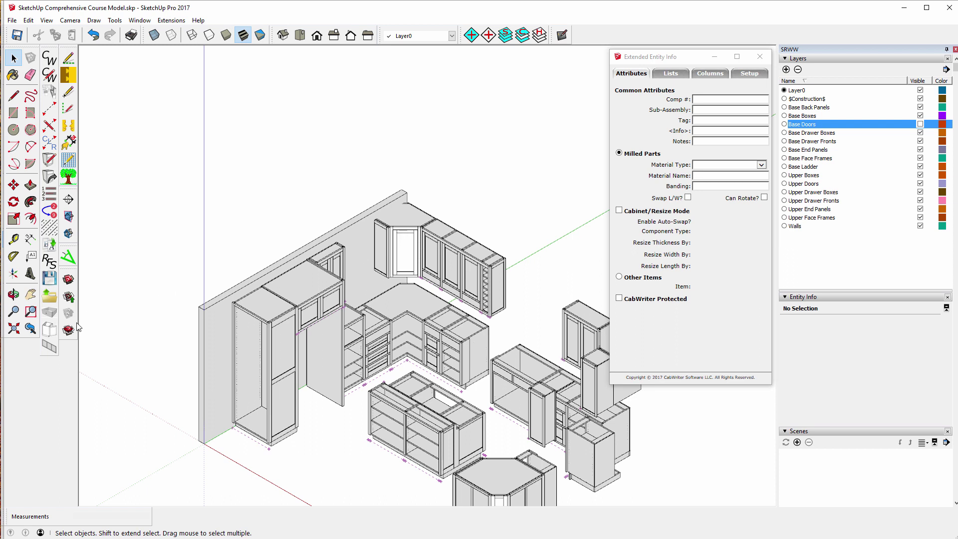
# Select the whole upper cabinet run that starts at the corner, including its corner cabinet and end panels, and unlock it.
pyautogui.click(14, 295)
pyautogui.moveTo(324, 365); pyautogui.dragTo(335, 214)
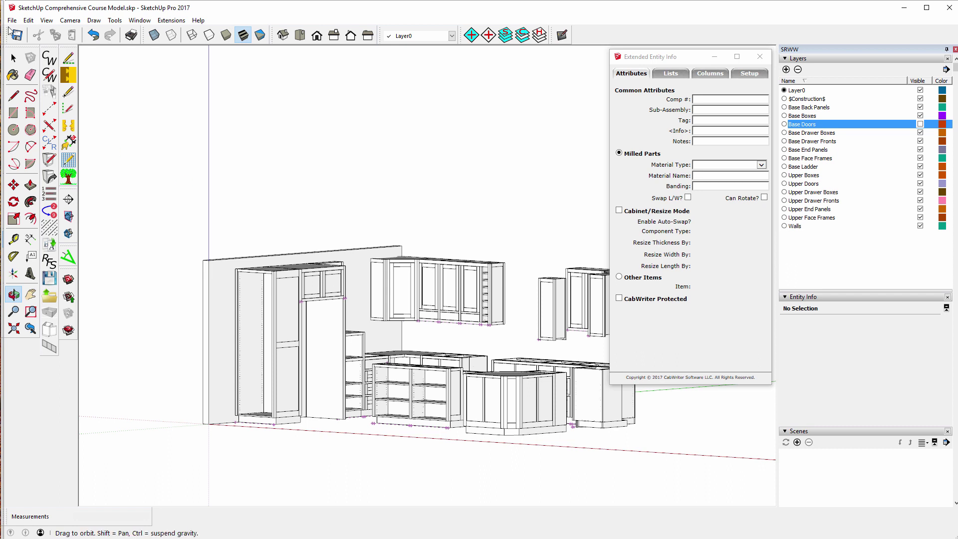
pyautogui.click(14, 58)
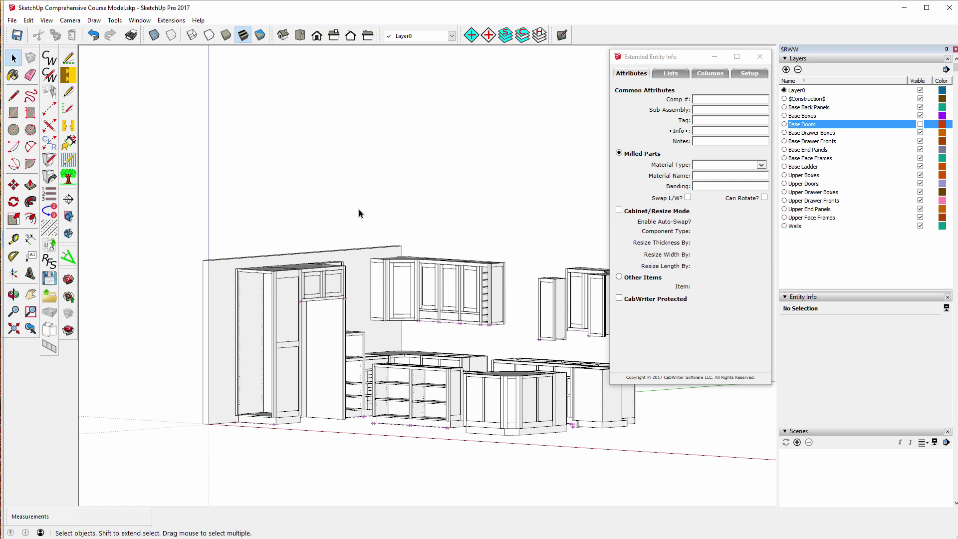
pyautogui.moveTo(348, 219); pyautogui.dragTo(535, 333)
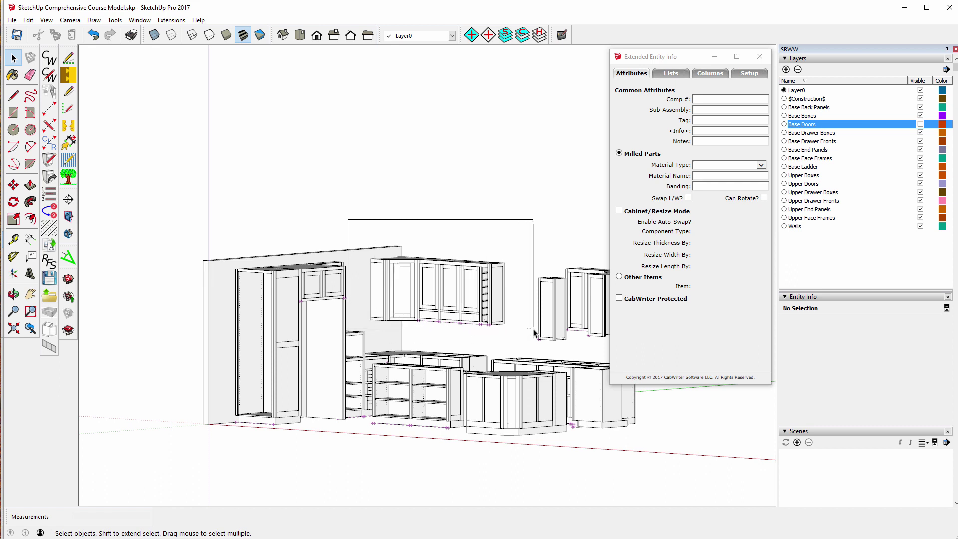
pyautogui.moveTo(534, 332); pyautogui.dragTo(533, 330)
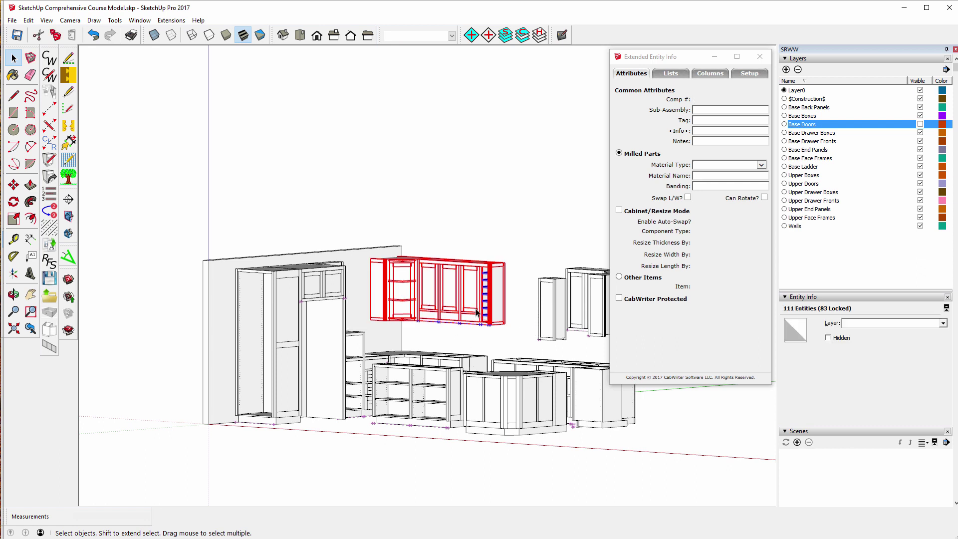
pyautogui.rightClick(405, 264)
pyautogui.click(438, 302)
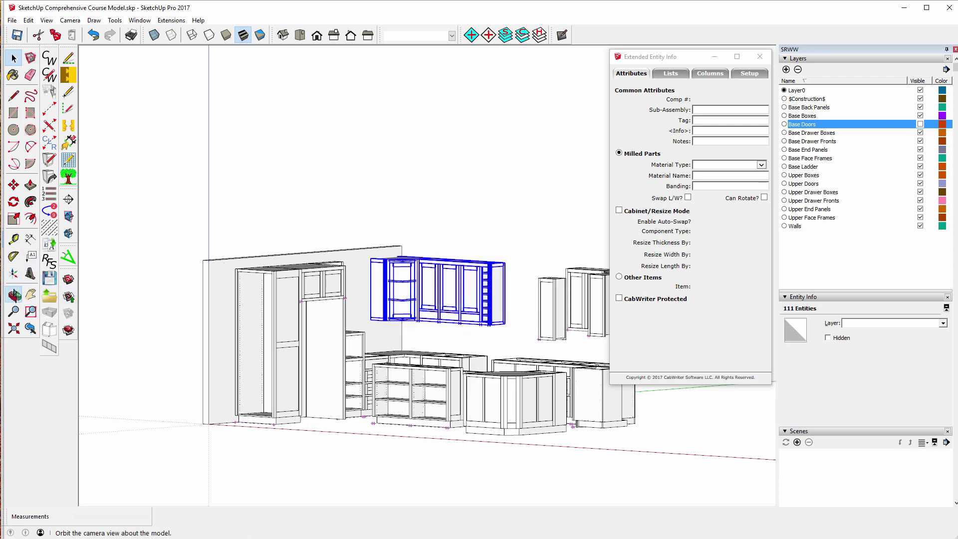
# Move the selected upper cabinet run 1.5" along the red axis away from the wall, and clear the selection.
pyautogui.click(14, 295)
pyautogui.moveTo(392, 203); pyautogui.dragTo(409, 390)
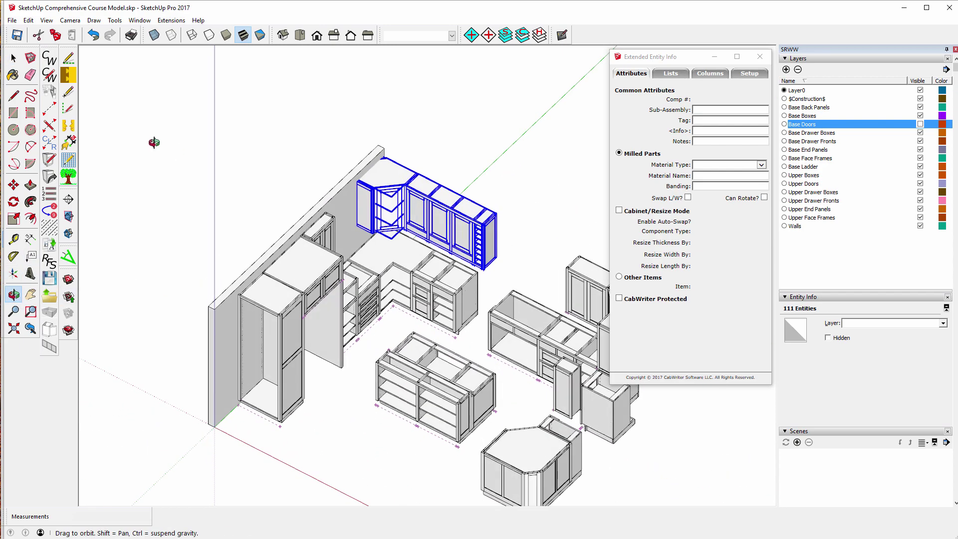
pyautogui.click(13, 184)
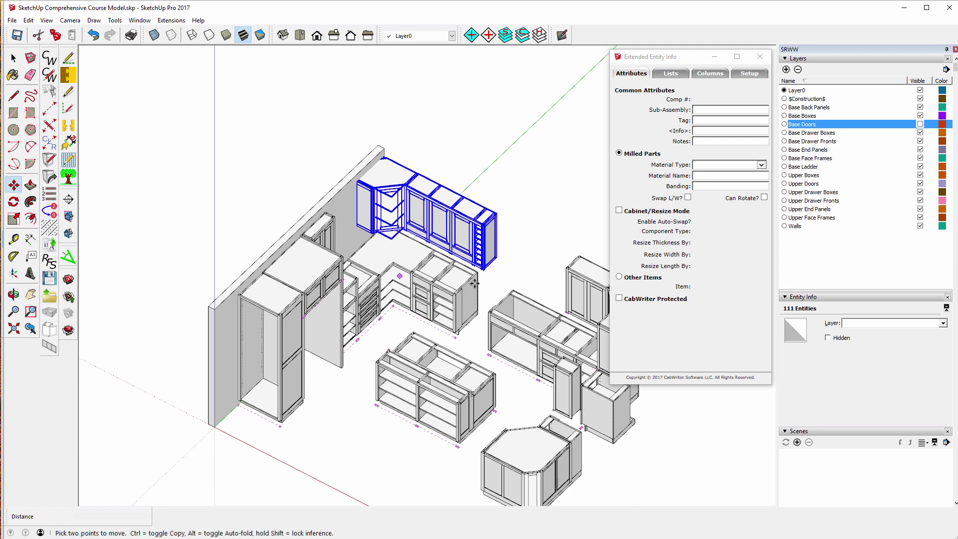
pyautogui.click(497, 234)
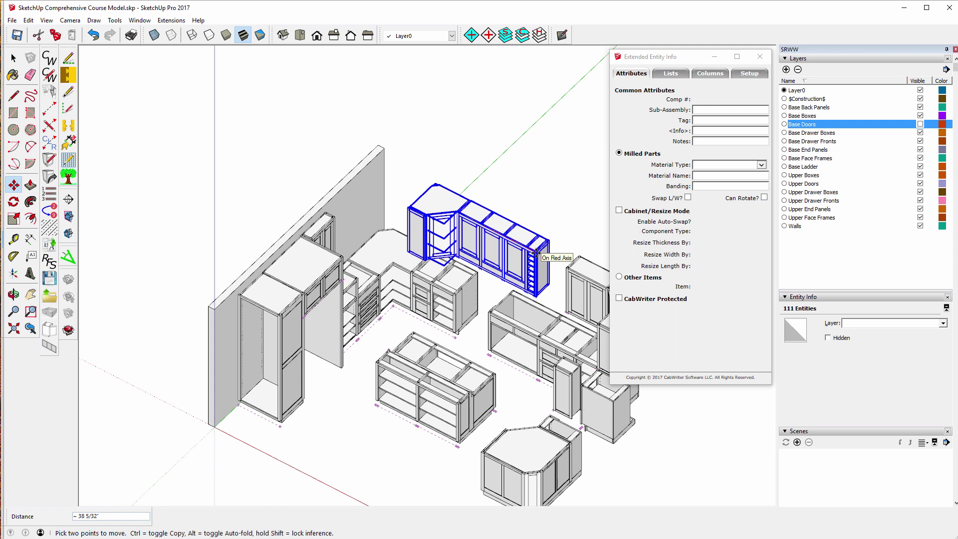
pyautogui.write('1.5')
pyautogui.press('Return')
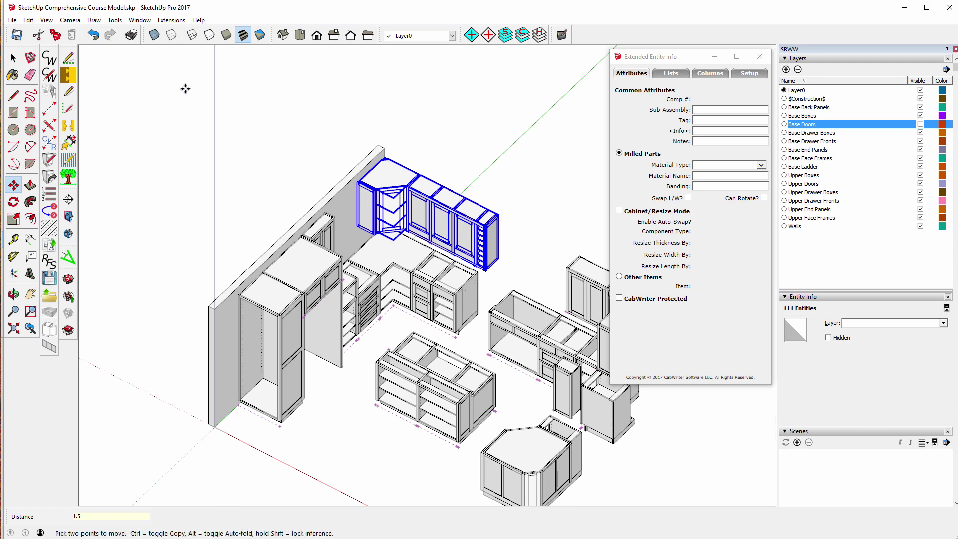
pyautogui.click(13, 59)
pyautogui.click(262, 107)
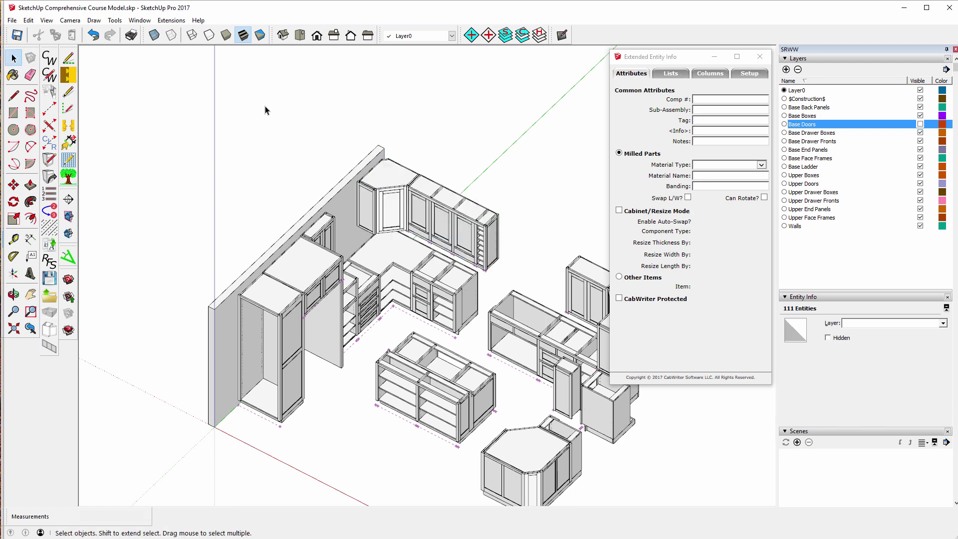
# Check the moved upper cabinets against the wall in the top view and return to the isometric view.
pyautogui.scroll(5, 367, 170)
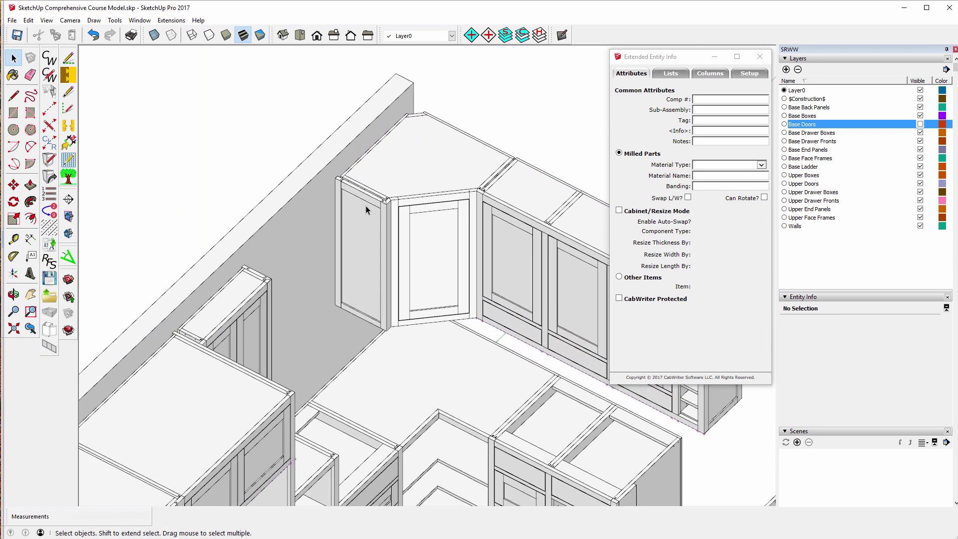
pyautogui.click(301, 36)
pyautogui.scroll(-3, 321, 312)
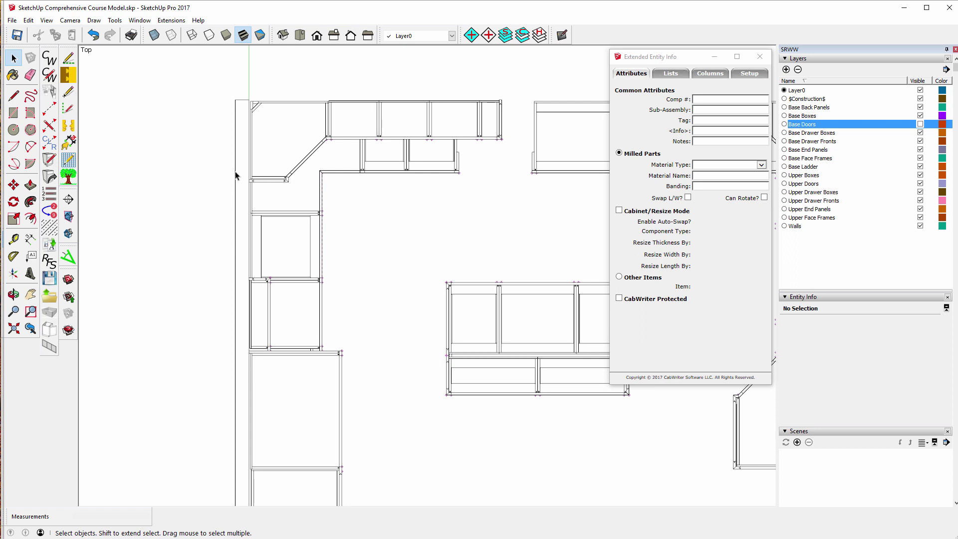
pyautogui.scroll(6, 237, 172)
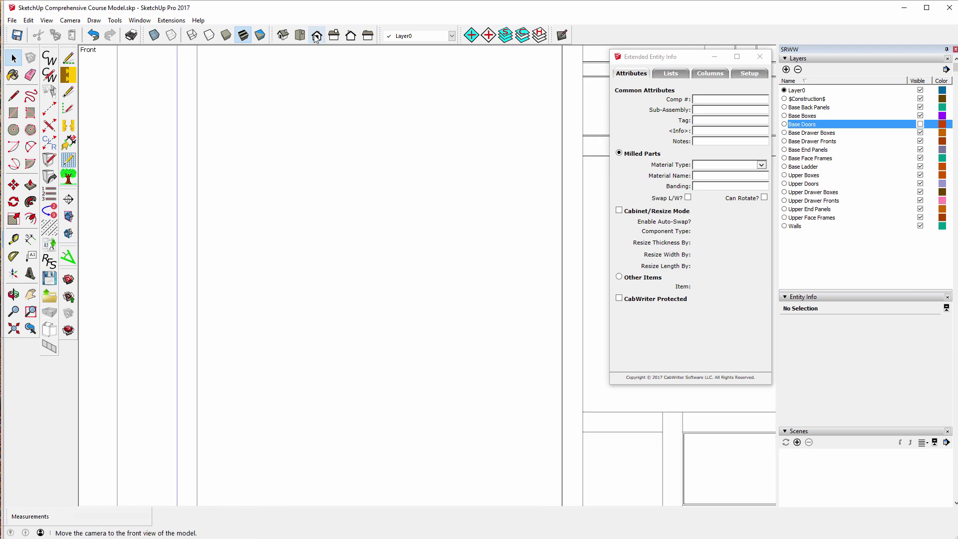
pyautogui.click(283, 35)
pyautogui.scroll(-6, 276, 228)
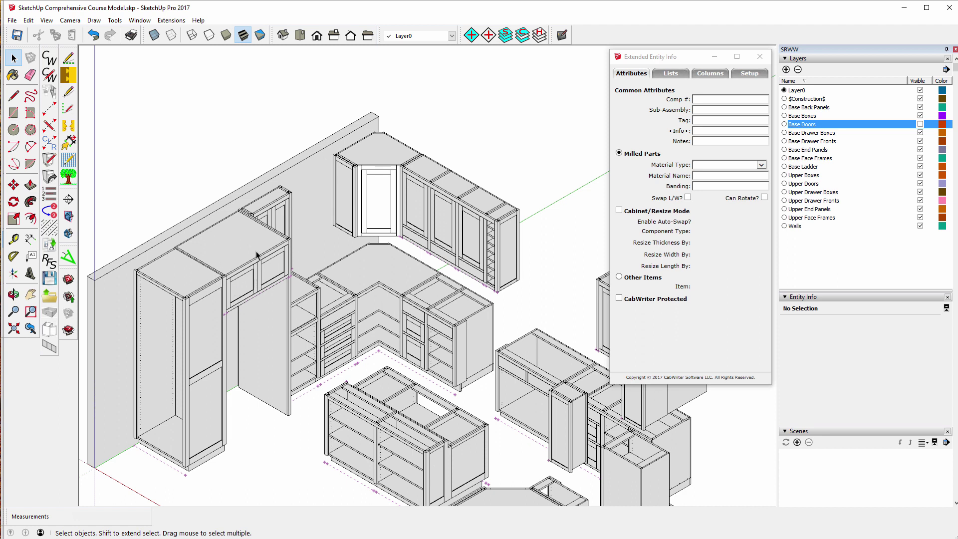
# Measure from the wall's inside top edge along the red axis to the front corner at the far end of the upper cabinet run.
pyautogui.click(14, 241)
pyautogui.scroll(5, 333, 171)
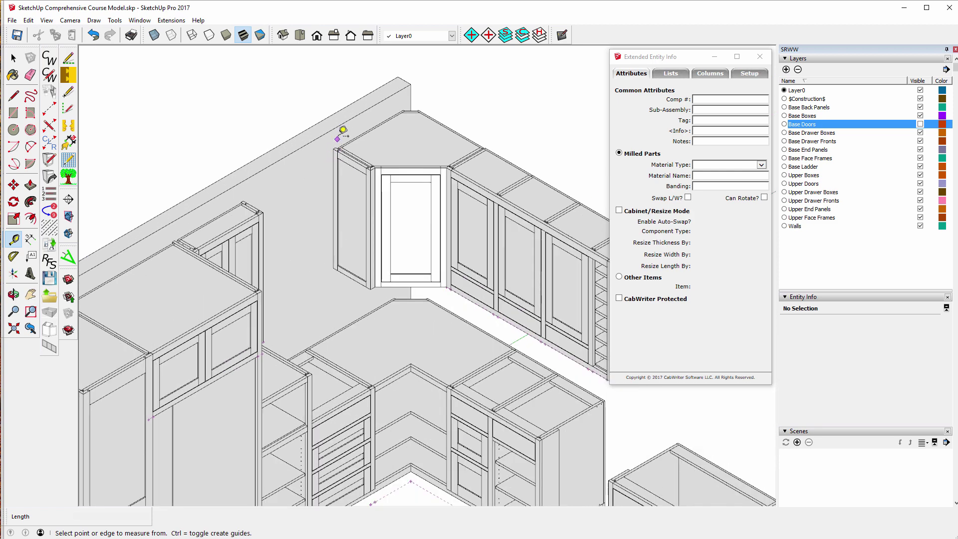
pyautogui.scroll(2, 340, 149)
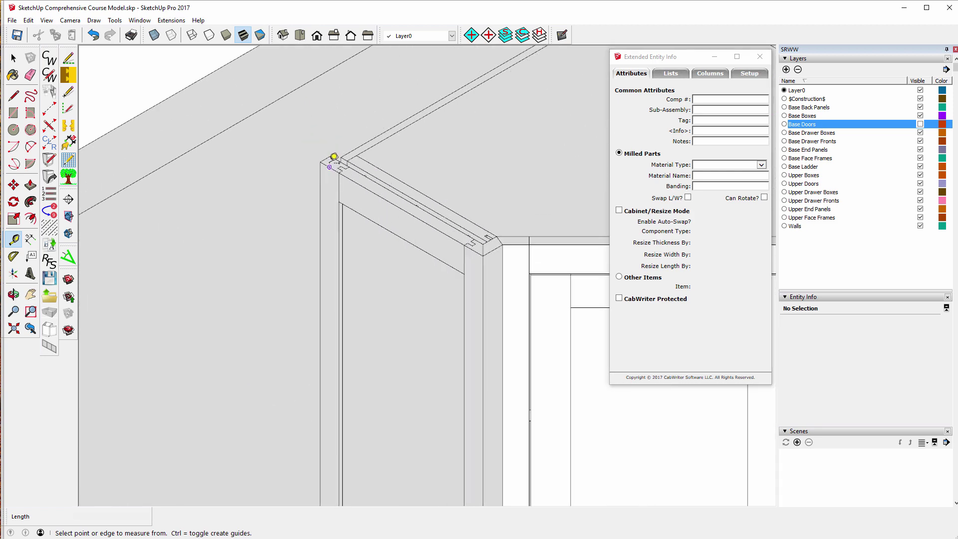
pyautogui.scroll(2, 331, 154)
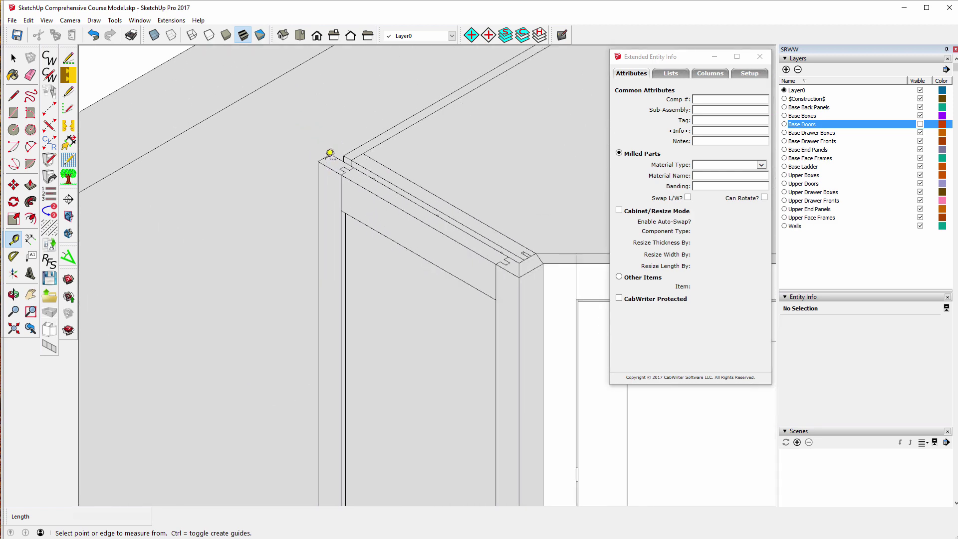
pyautogui.click(282, 75)
pyautogui.scroll(-3, 394, 124)
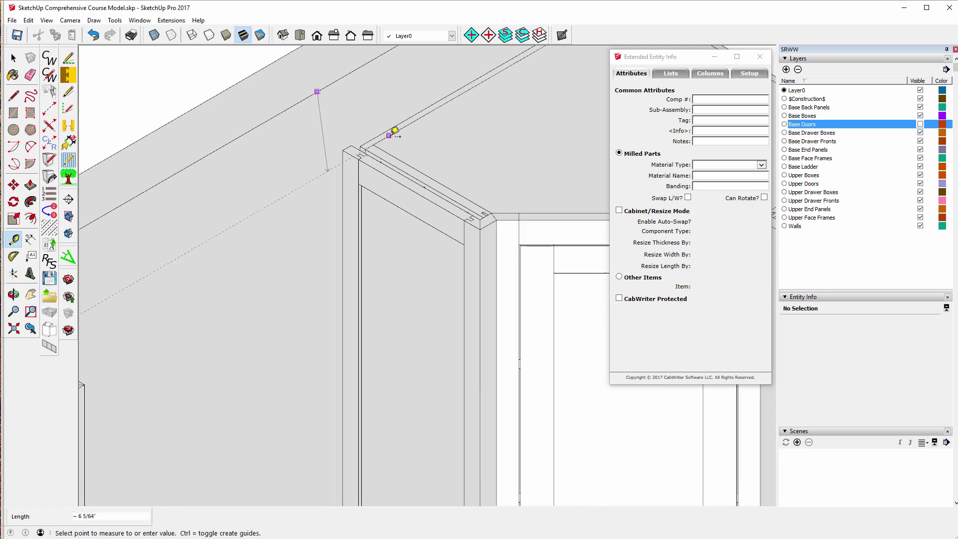
pyautogui.scroll(-4, 353, 193)
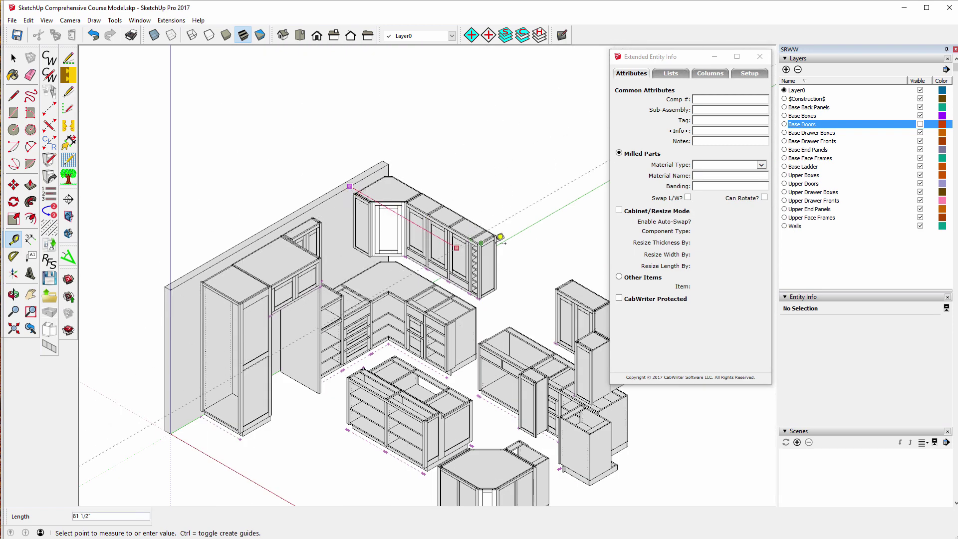
pyautogui.scroll(2, 501, 242)
pyautogui.scroll(5, 500, 242)
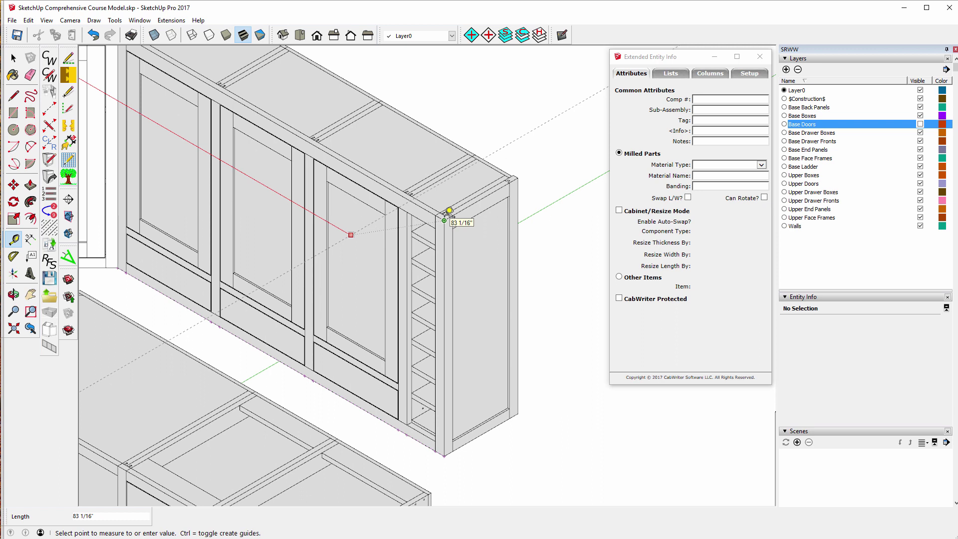
pyautogui.click(449, 210)
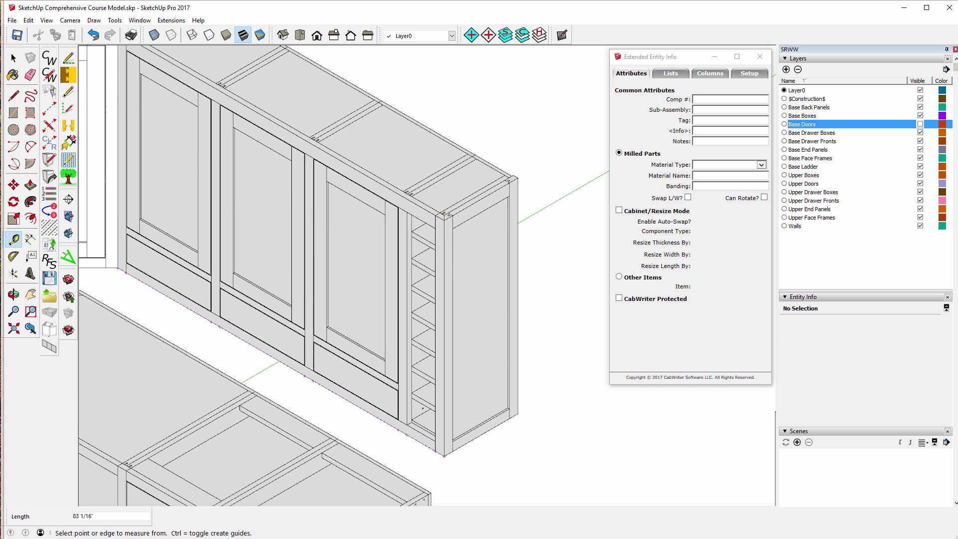
# Switch to the CabWriter Comprehensive.skp reference model and measure the same distance from the wall to the far end of the upper cabinets.
pyautogui.moveTo(452, 538)
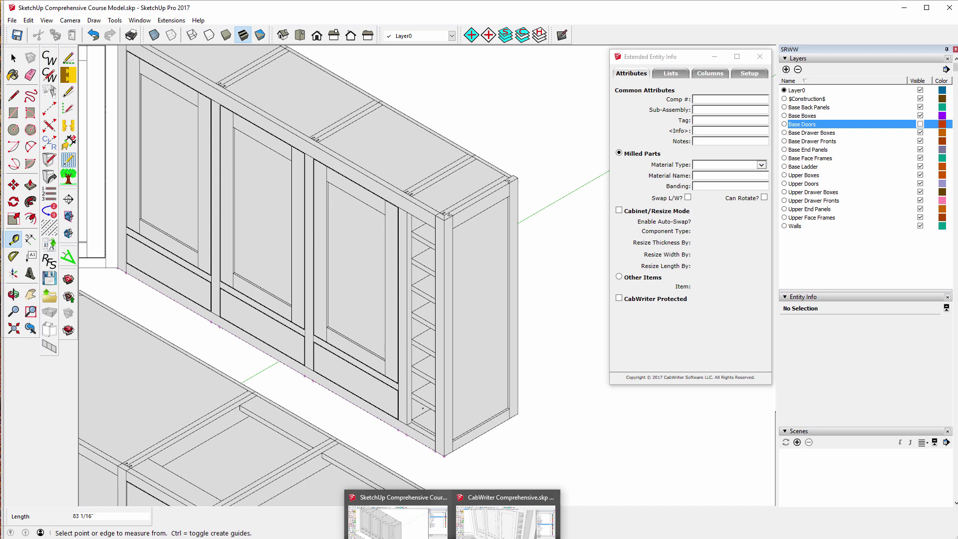
pyautogui.click(505, 519)
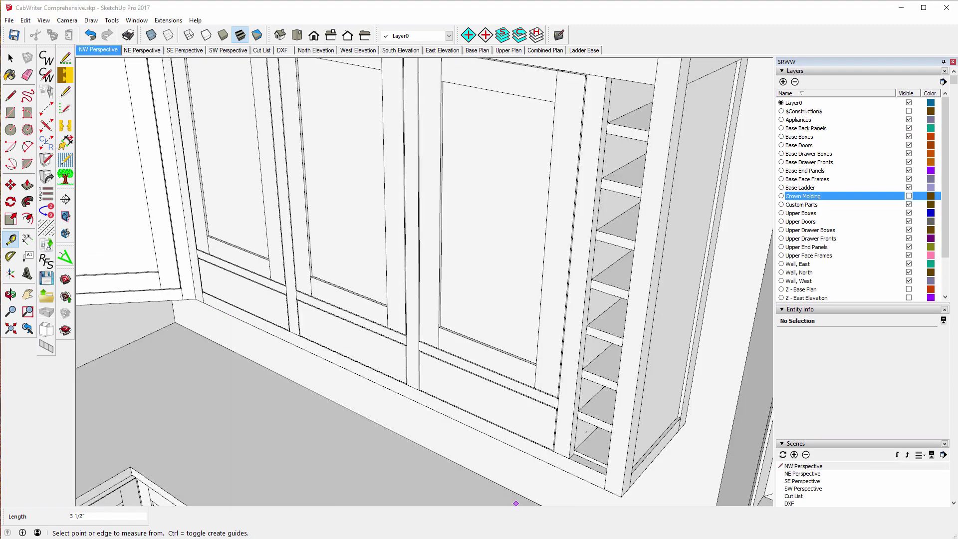
pyautogui.scroll(-4, 451, 368)
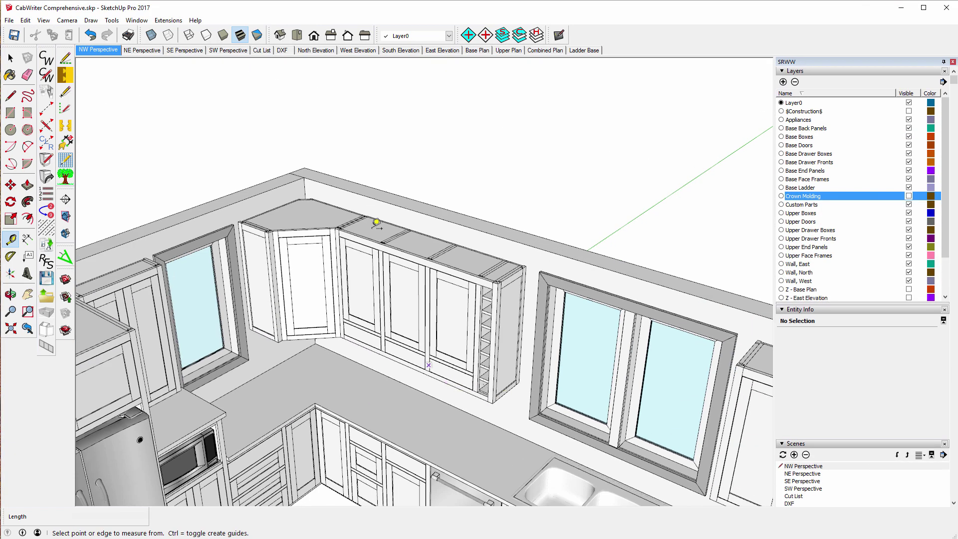
pyautogui.click(226, 206)
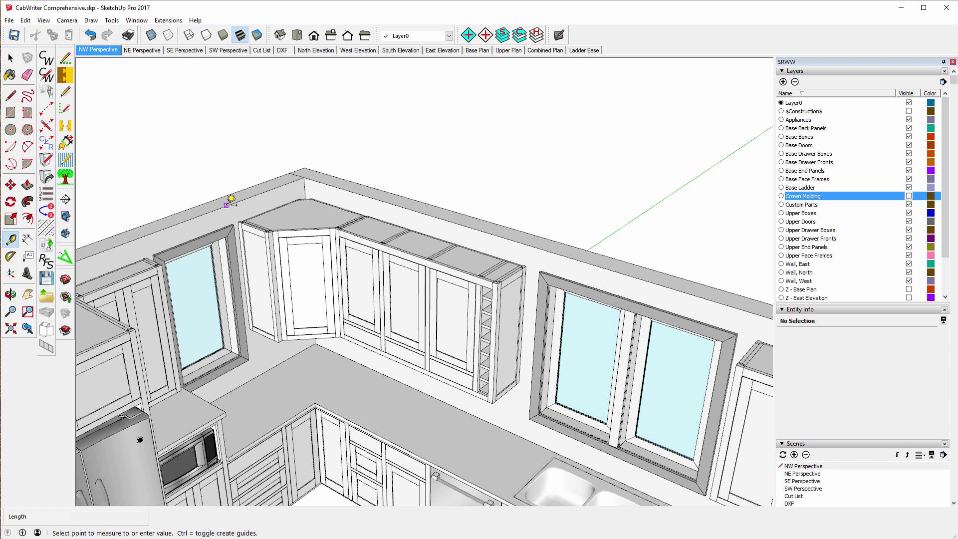
pyautogui.scroll(3, 514, 279)
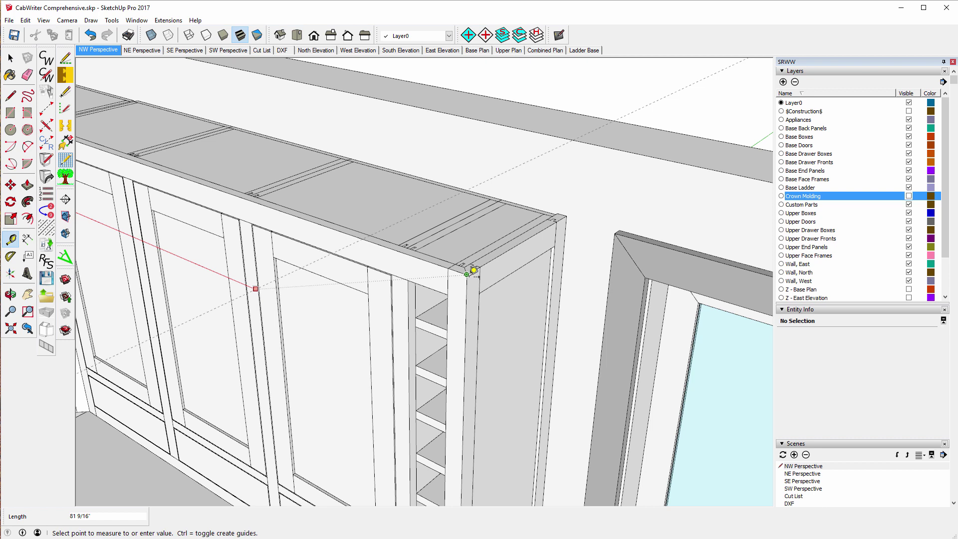
pyautogui.click(474, 270)
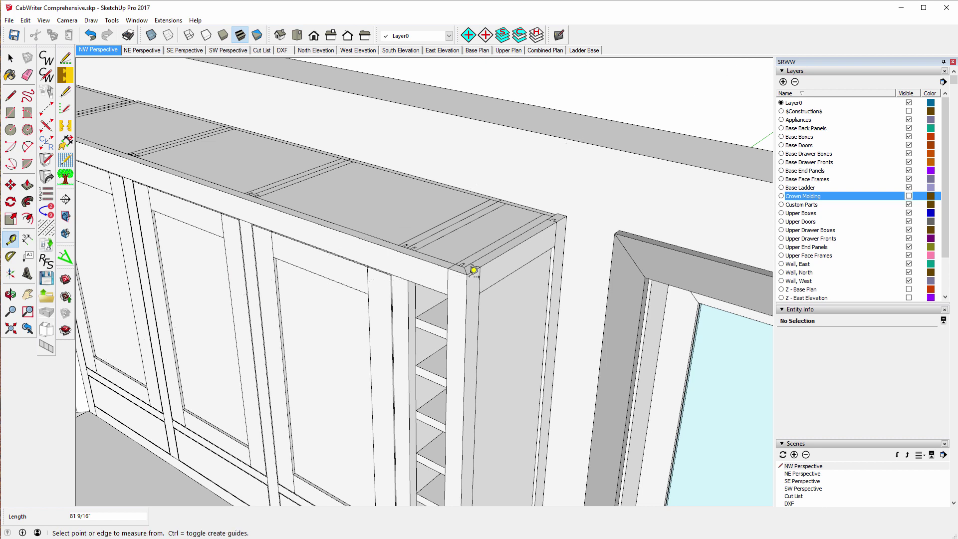
# Measure the width of the open shelf bay at the end of the upper run in the reference model, and again in the course model.
pyautogui.click(408, 301)
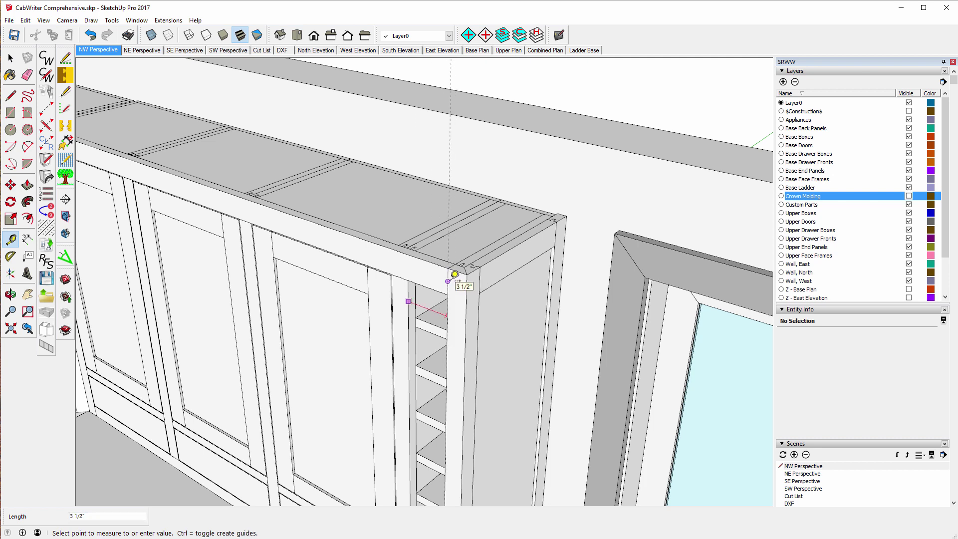
pyautogui.click(455, 274)
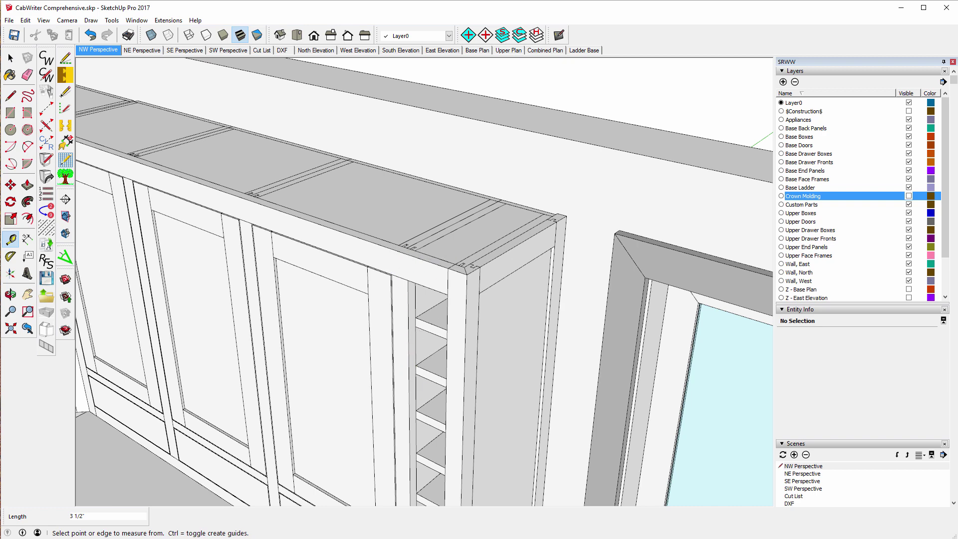
pyautogui.moveTo(453, 538)
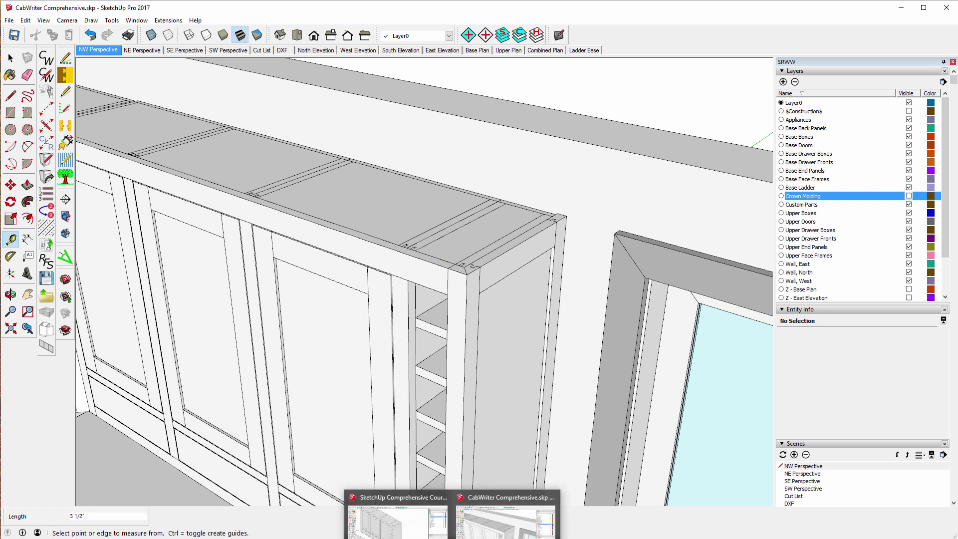
pyautogui.click(398, 520)
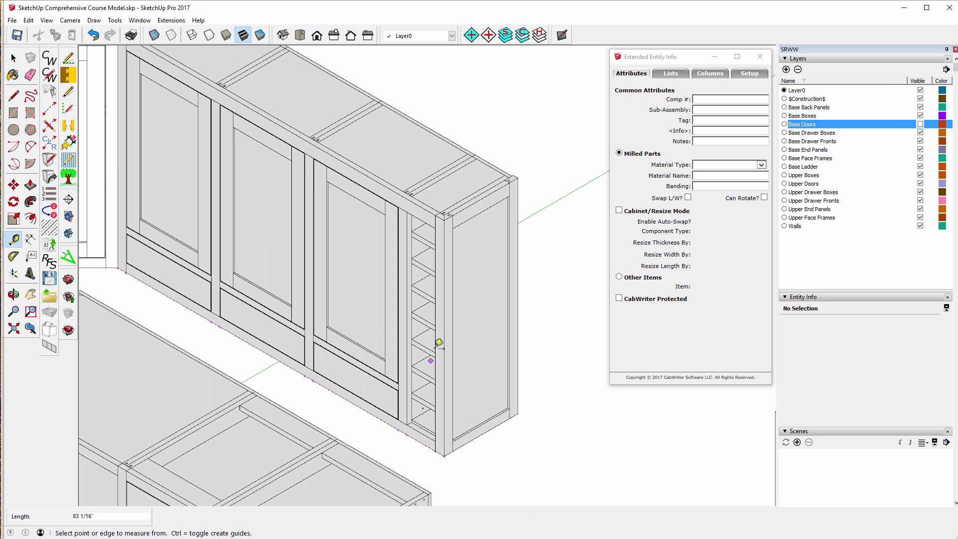
pyautogui.click(407, 273)
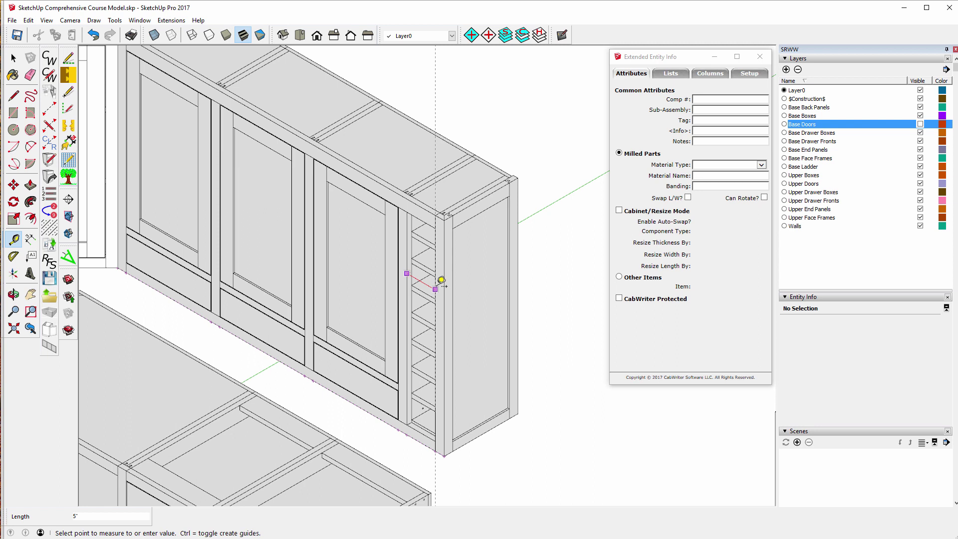
pyautogui.click(441, 280)
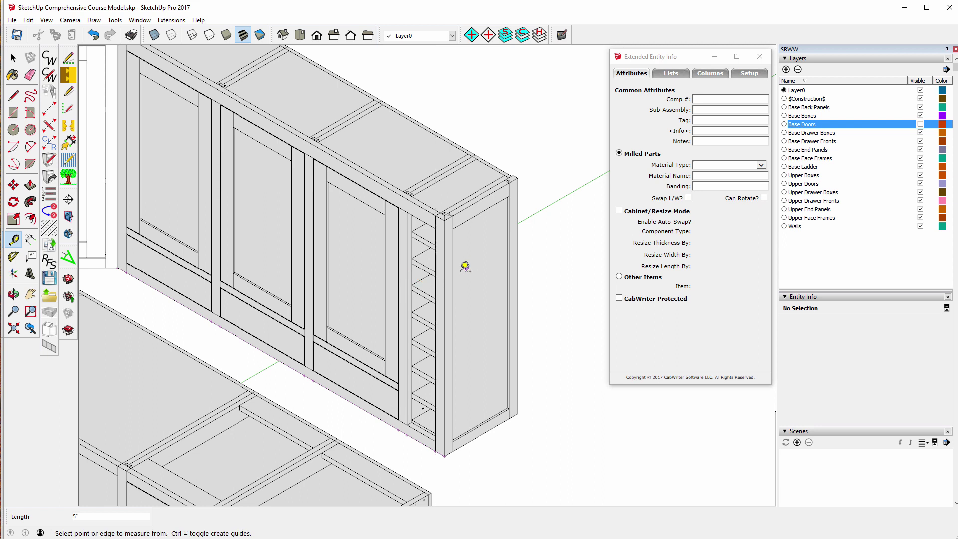
# Edit the upper run's CabWriter story stick to shift the right end stile left by 1.5, keeping the Right End Panel stile type.
pyautogui.click(14, 59)
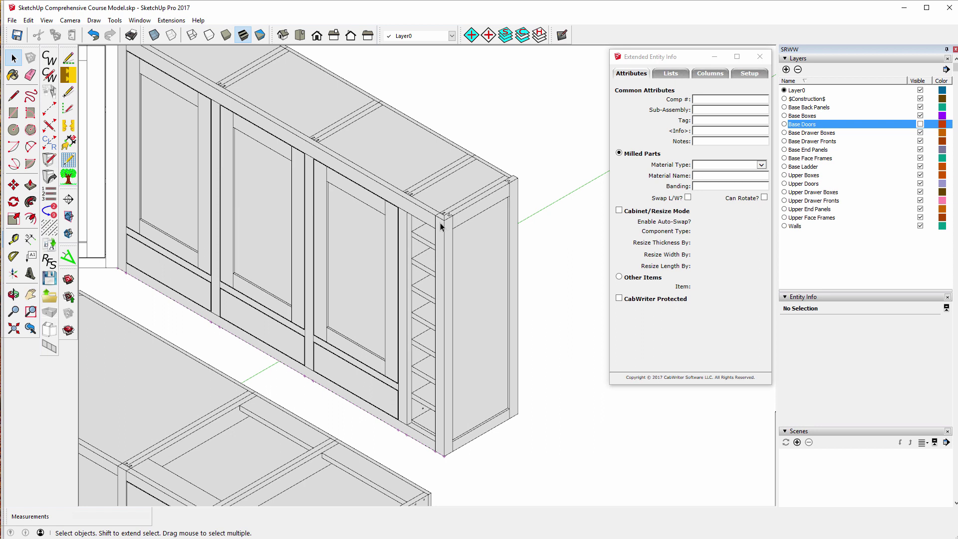
pyautogui.click(417, 216)
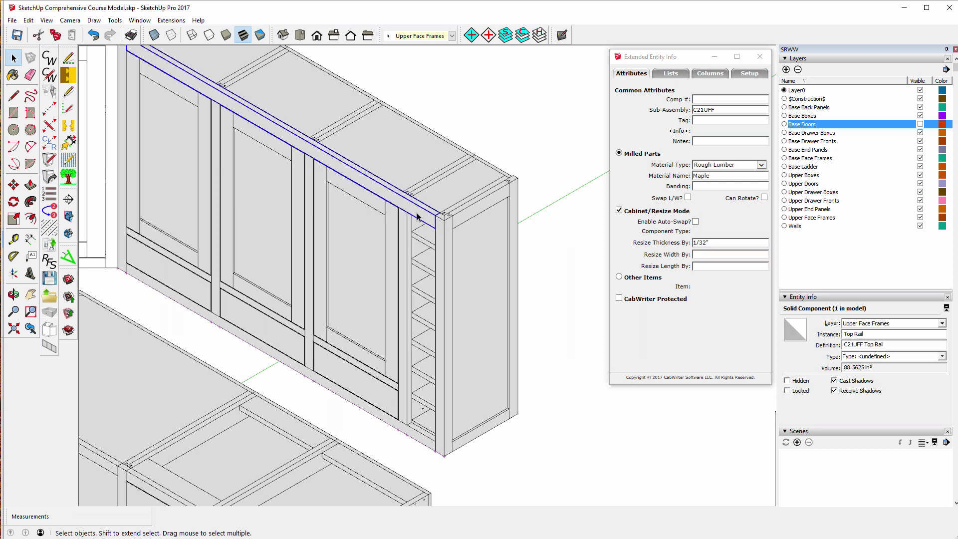
pyautogui.rightClick(417, 217)
pyautogui.moveTo(469, 447)
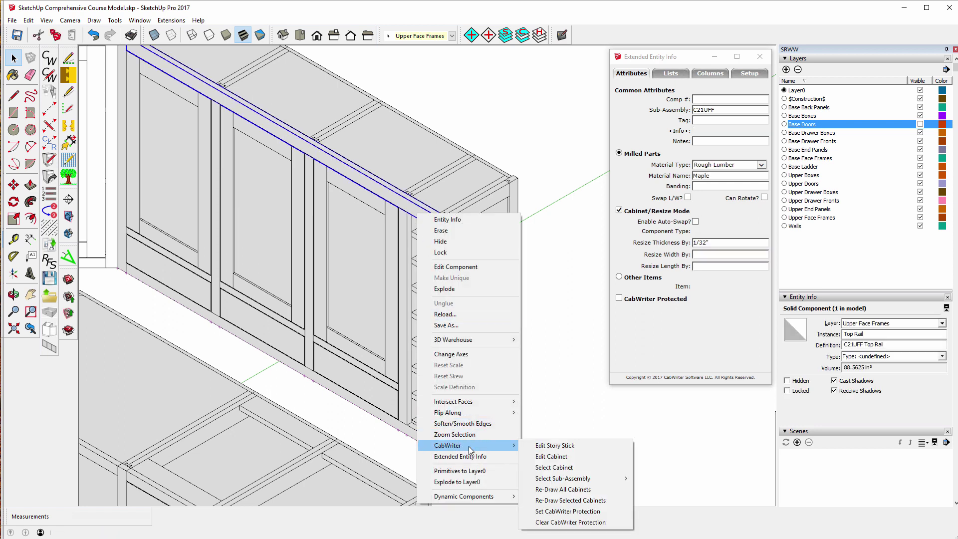
pyautogui.click(560, 446)
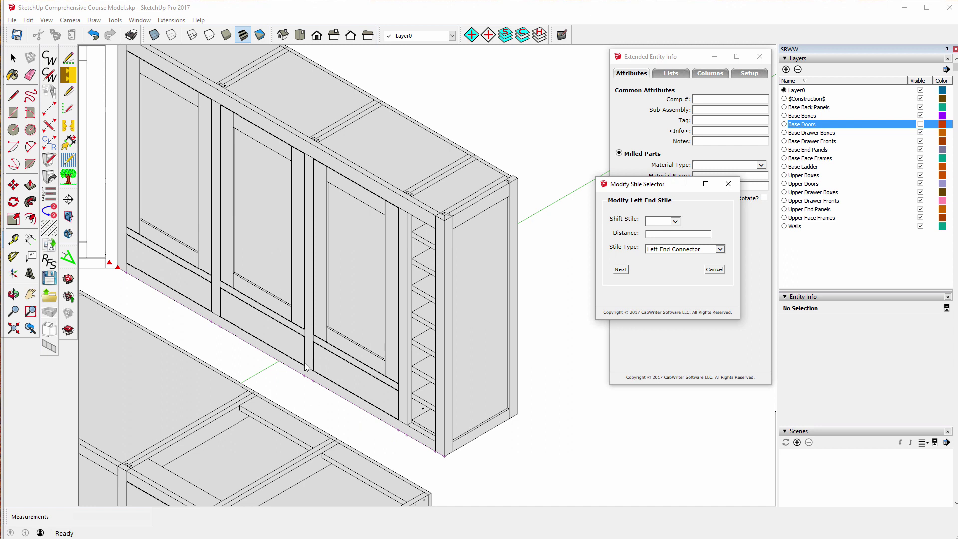
pyautogui.click(619, 269)
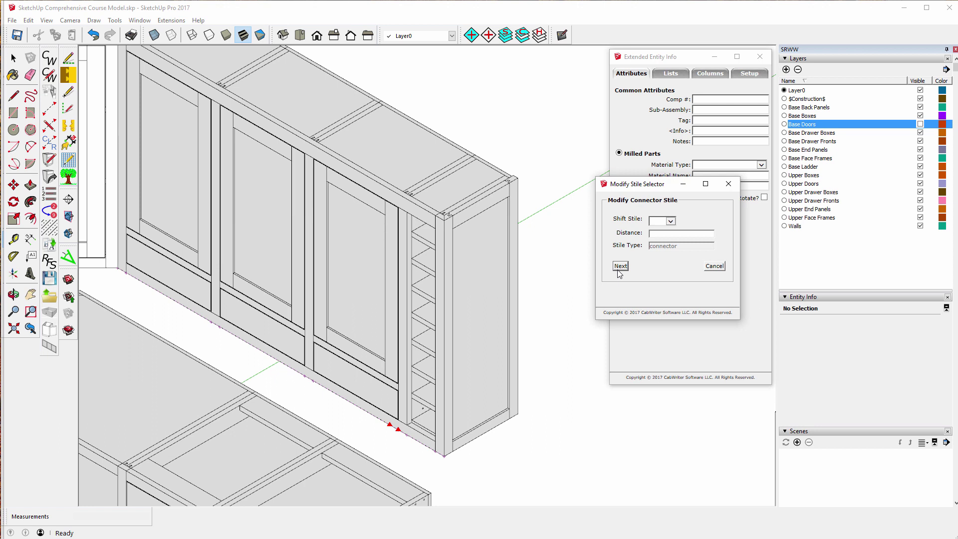
pyautogui.click(620, 267)
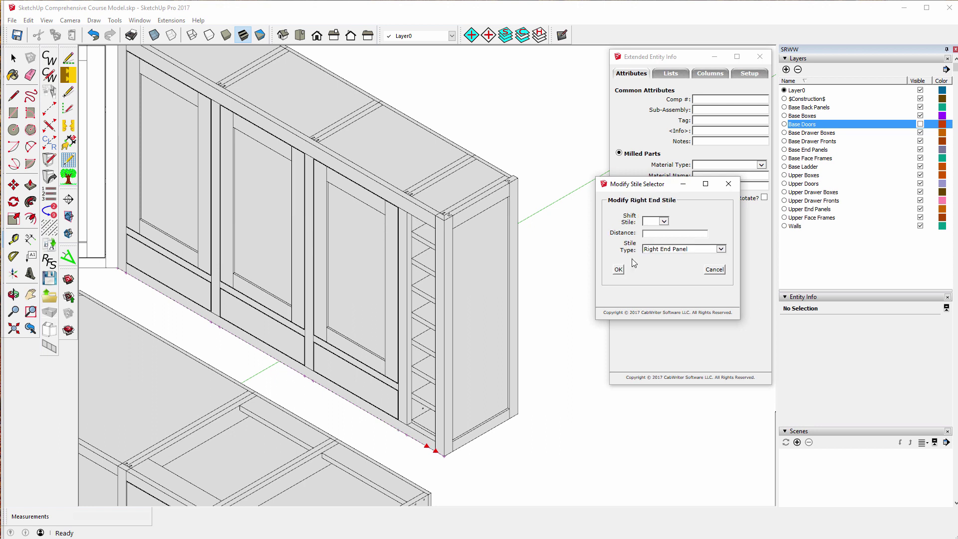
pyautogui.click(666, 223)
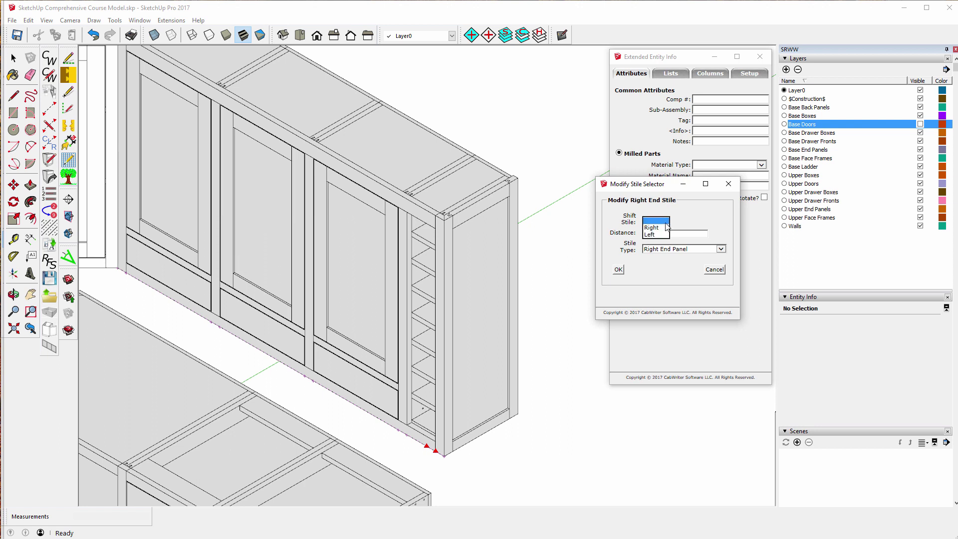
pyautogui.click(650, 235)
pyautogui.click(650, 234)
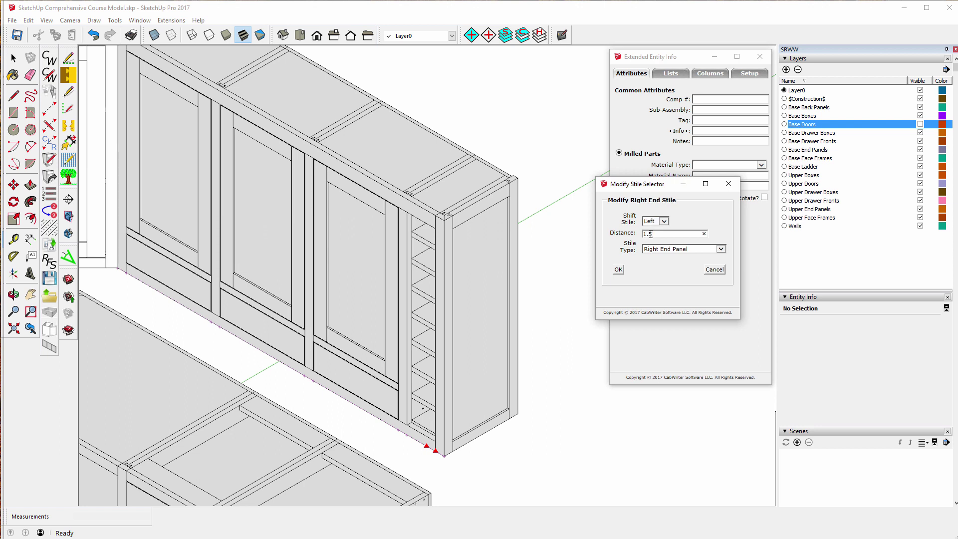
pyautogui.click(619, 270)
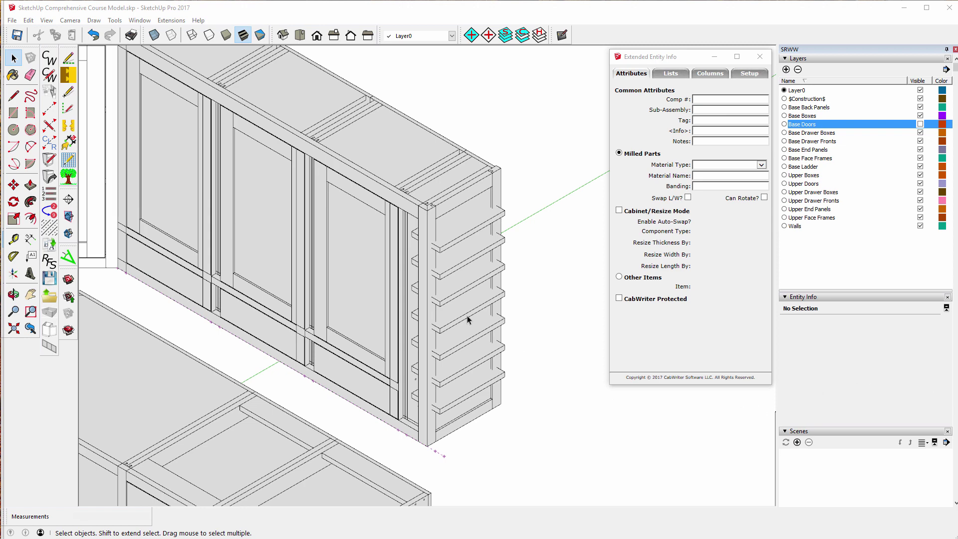
# Undo the right end stile shift and the preceding 1.5" move of the upper cabinet run.
pyautogui.scroll(-5, 499, 325)
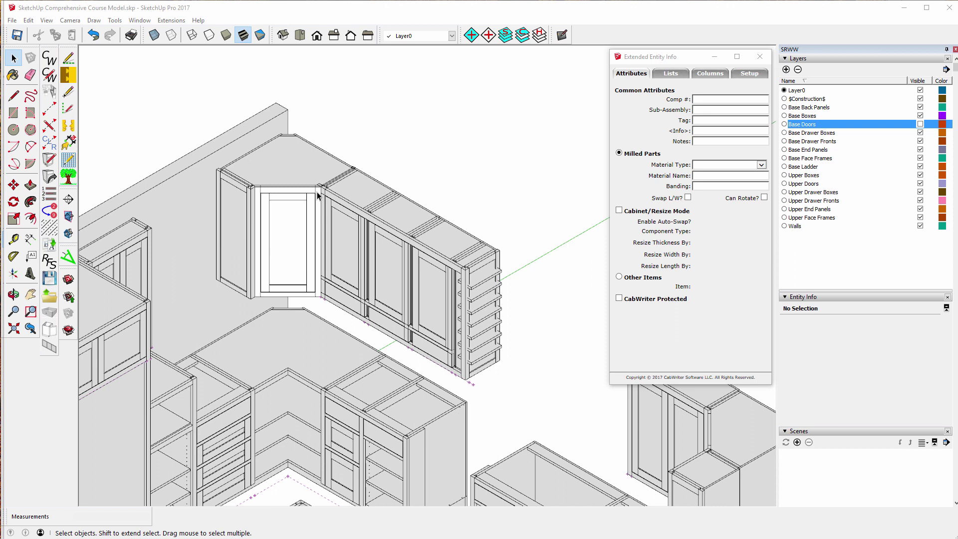
pyautogui.click(95, 36)
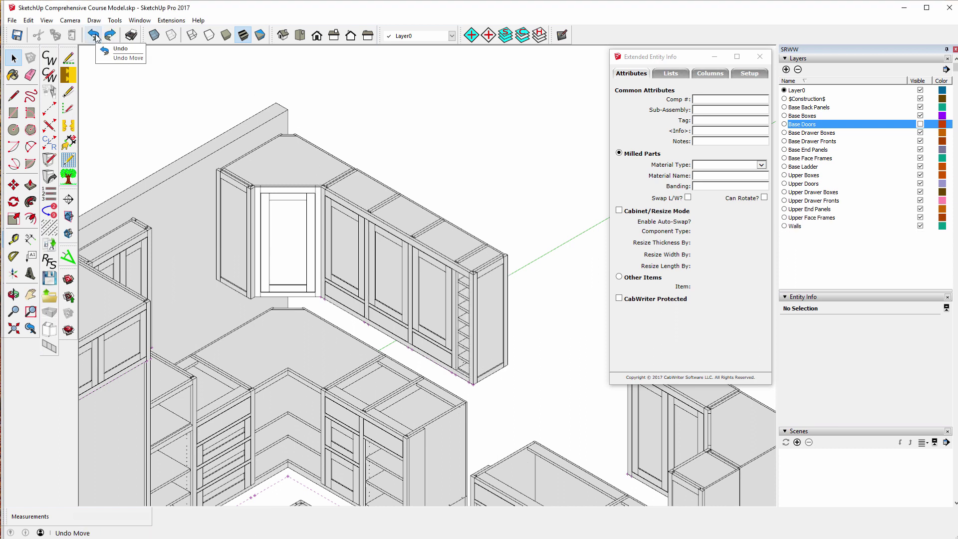
pyautogui.click(94, 36)
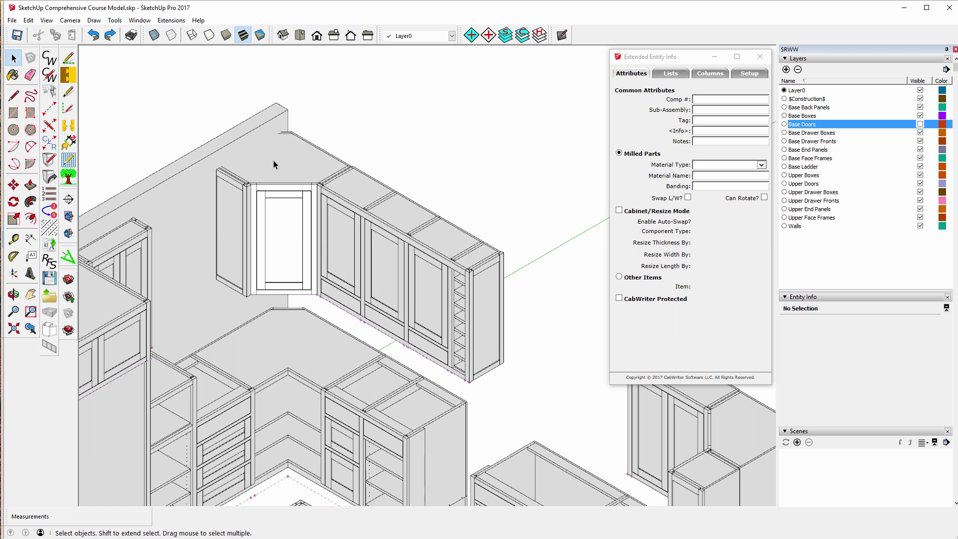
# Edit the story stick of the upper cabinet run beside the corner and shift its left end stile right, keeping the Left End Connector type.
pyautogui.click(362, 204)
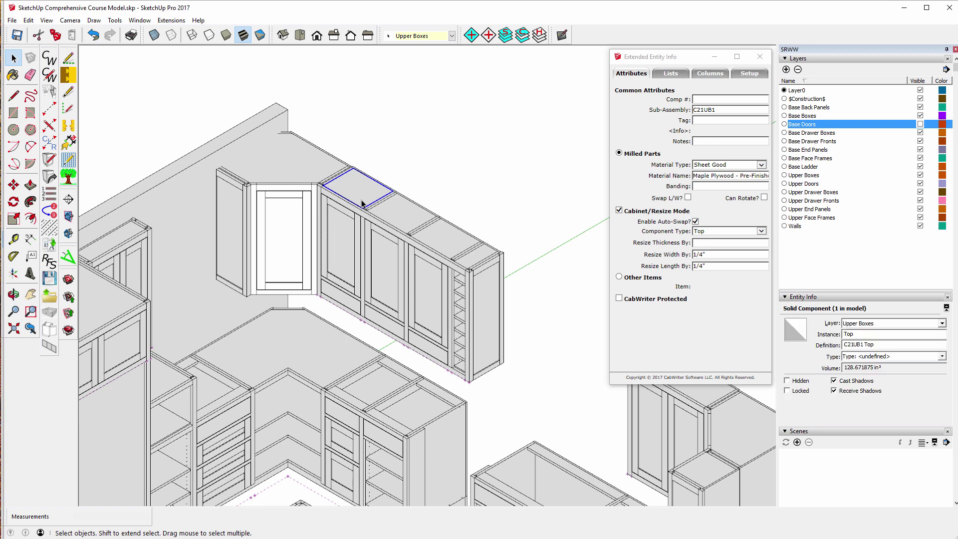
pyautogui.rightClick(362, 203)
pyautogui.moveTo(399, 433)
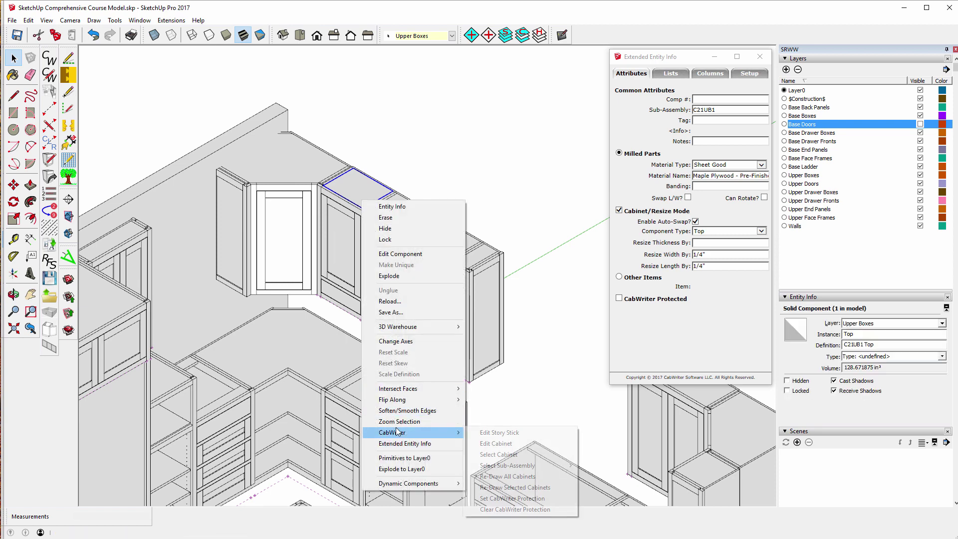
pyautogui.click(505, 435)
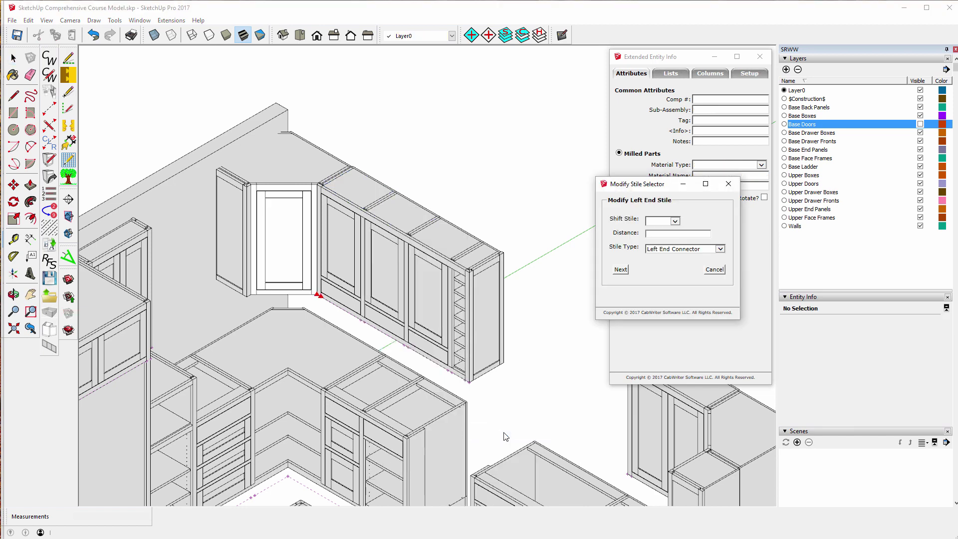
pyautogui.click(676, 221)
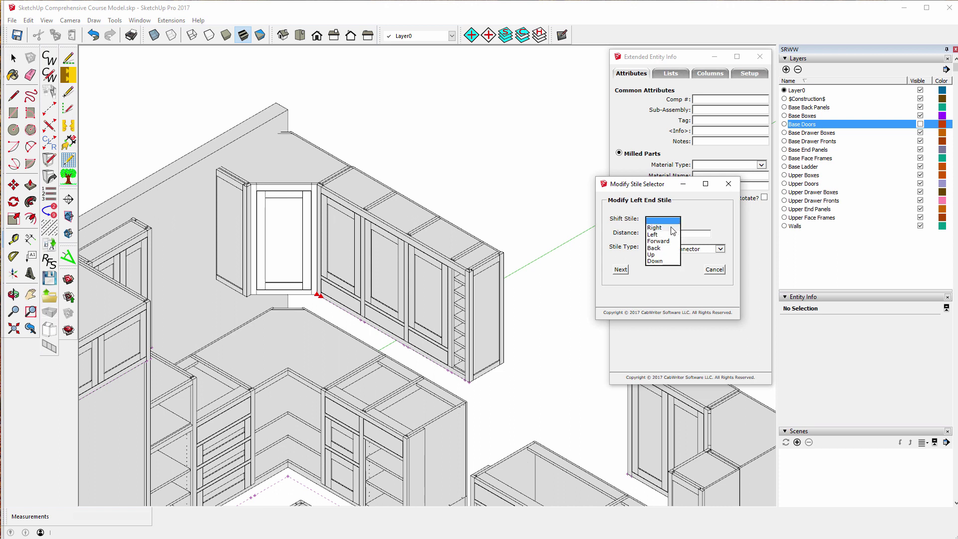
pyautogui.click(658, 228)
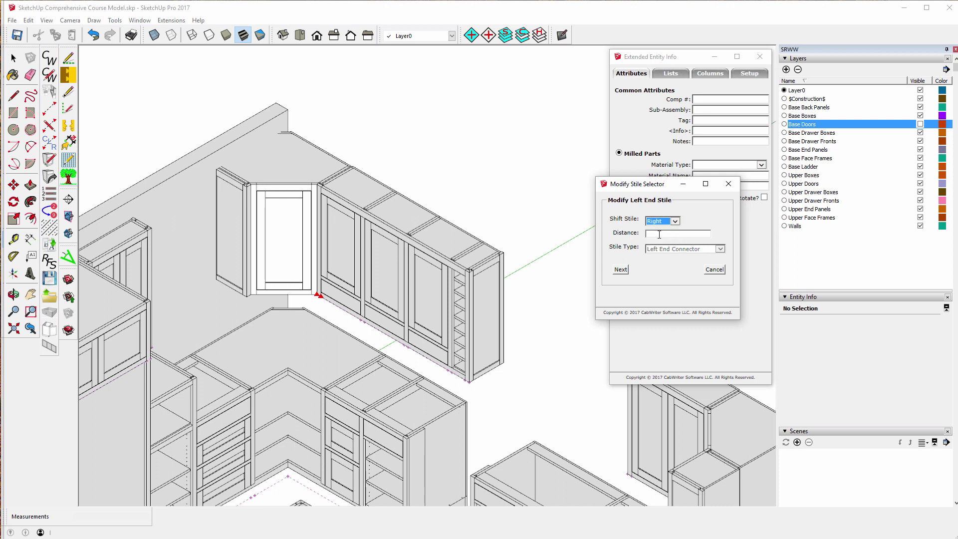
pyautogui.click(659, 237)
pyautogui.click(622, 270)
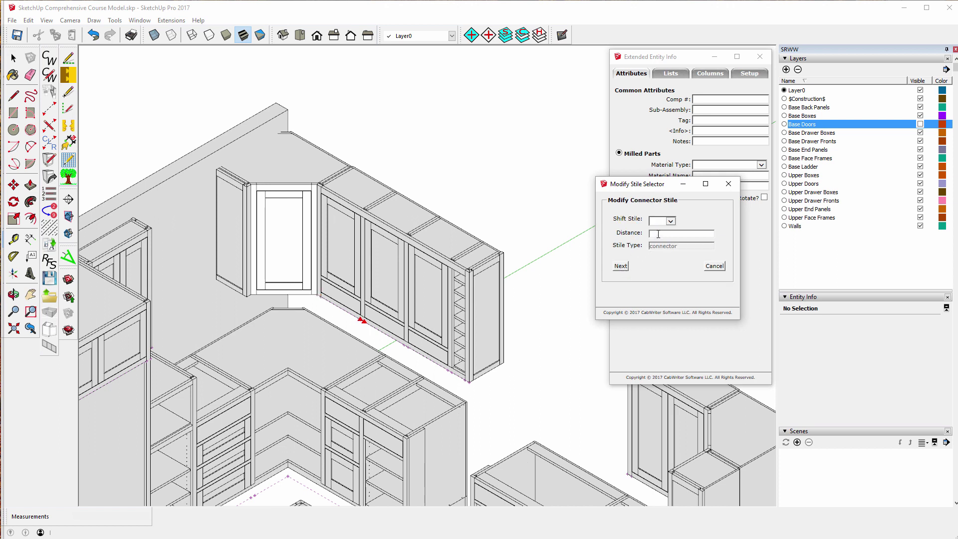
# Shift the first connector stile of the upper run right by 1.5.
pyautogui.click(671, 222)
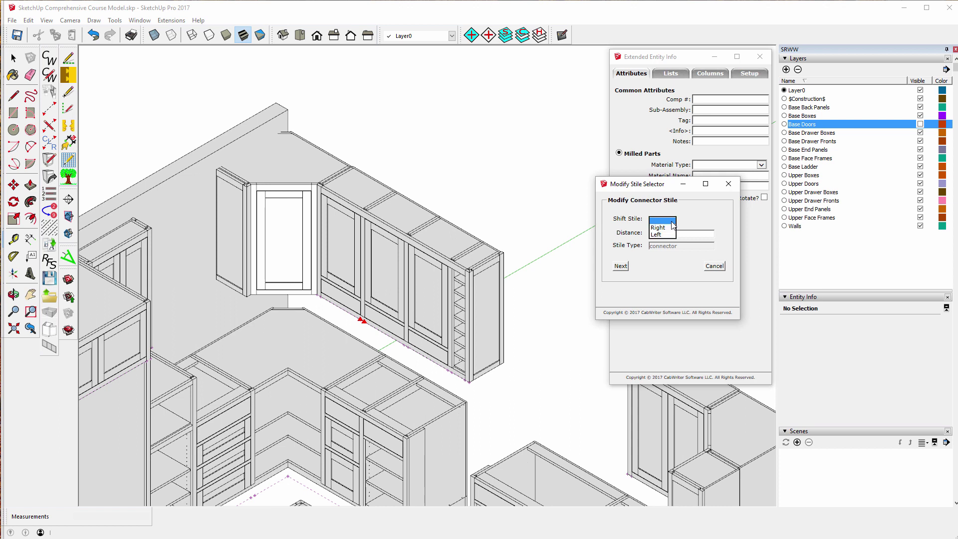
pyautogui.click(659, 228)
pyautogui.click(665, 232)
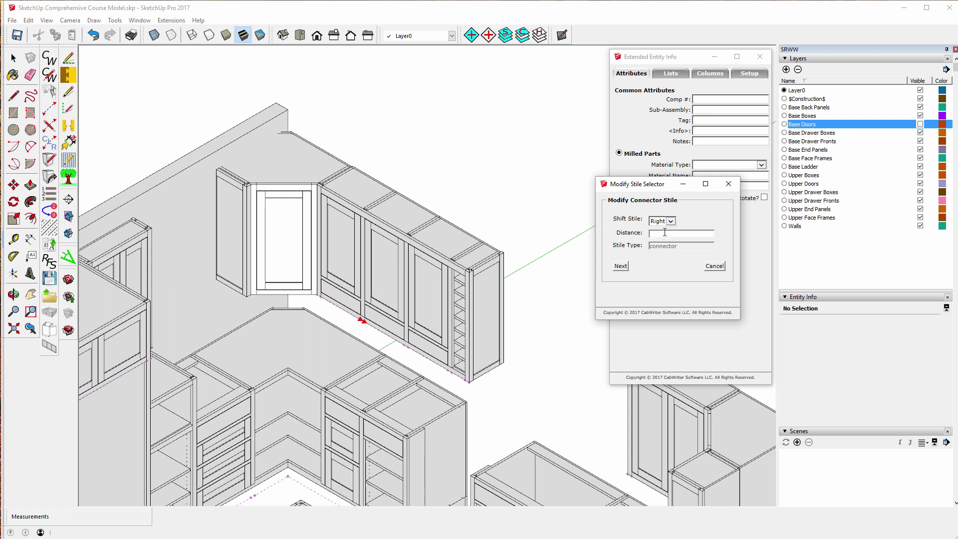
pyautogui.write('1.5')
pyautogui.click(620, 268)
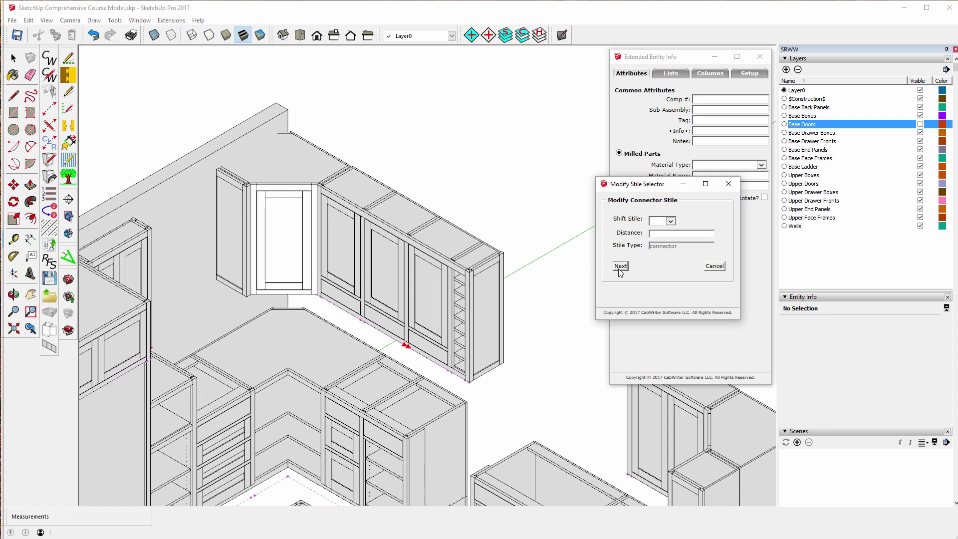
# Shift the upper run's other two connector stiles right and finish the story stick edit without shifting the Right End Panel stile.
pyautogui.click(671, 223)
pyautogui.click(663, 228)
pyautogui.click(659, 234)
pyautogui.click(620, 268)
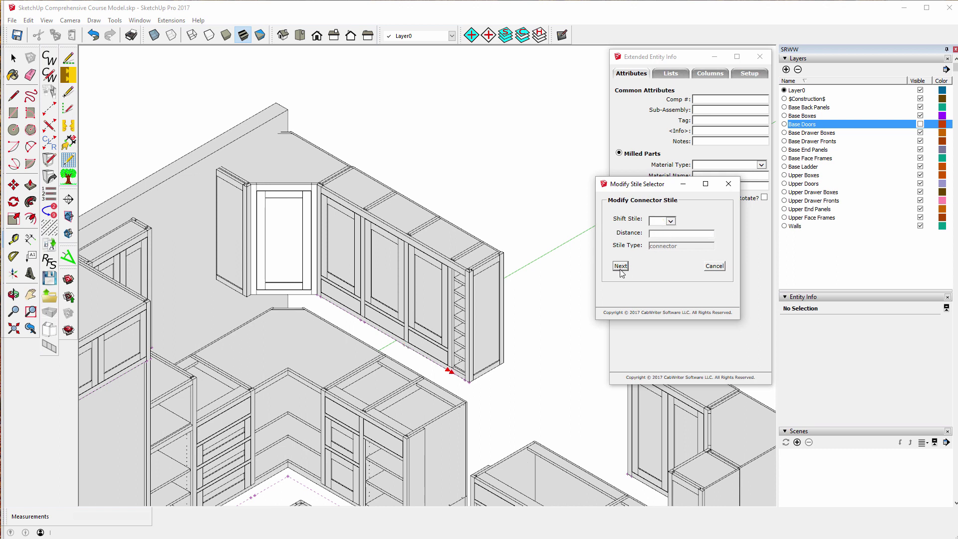
pyautogui.click(671, 221)
pyautogui.click(664, 228)
pyautogui.click(665, 235)
pyautogui.click(621, 267)
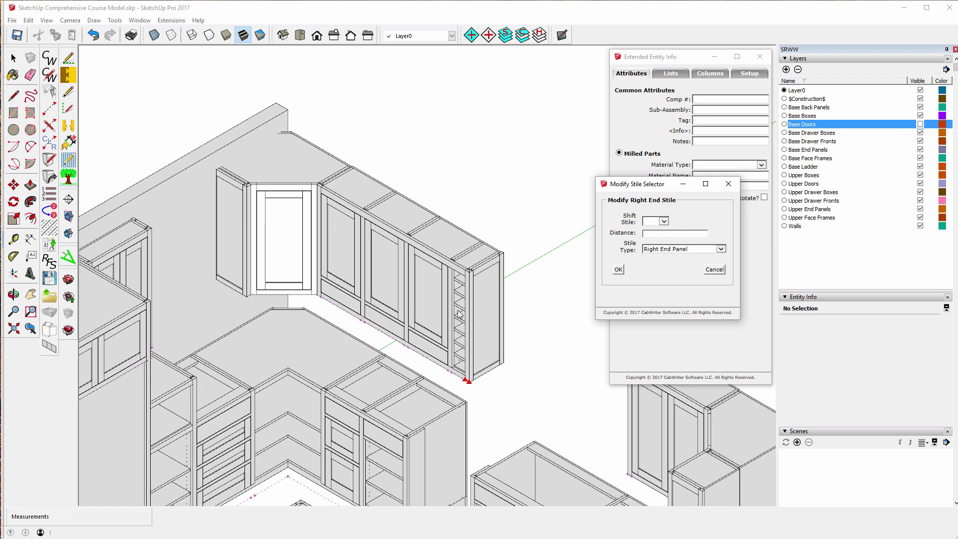
pyautogui.click(619, 270)
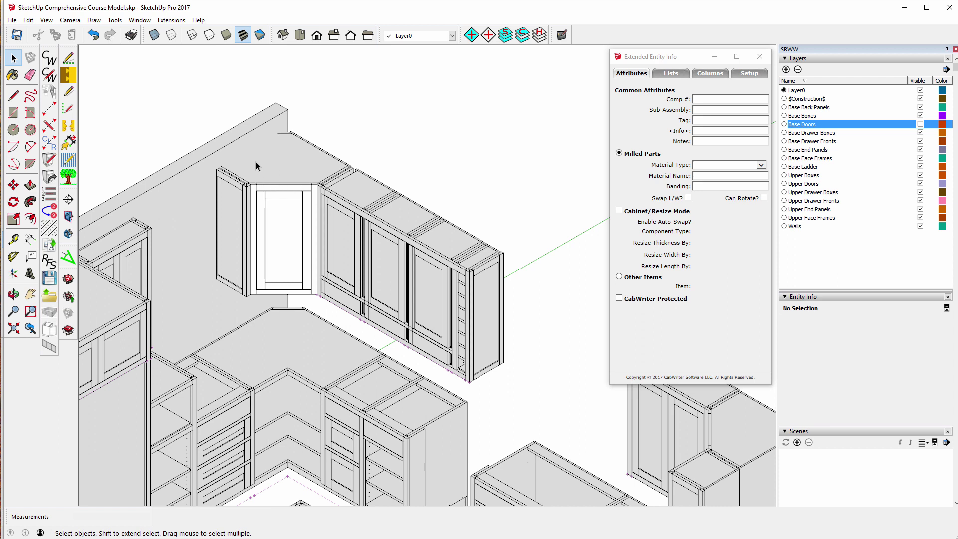
# Edit the corner upper cabinet's story stick and shift its left end stile right, keeping the Left Pivot Panel stile type.
pyautogui.click(270, 169)
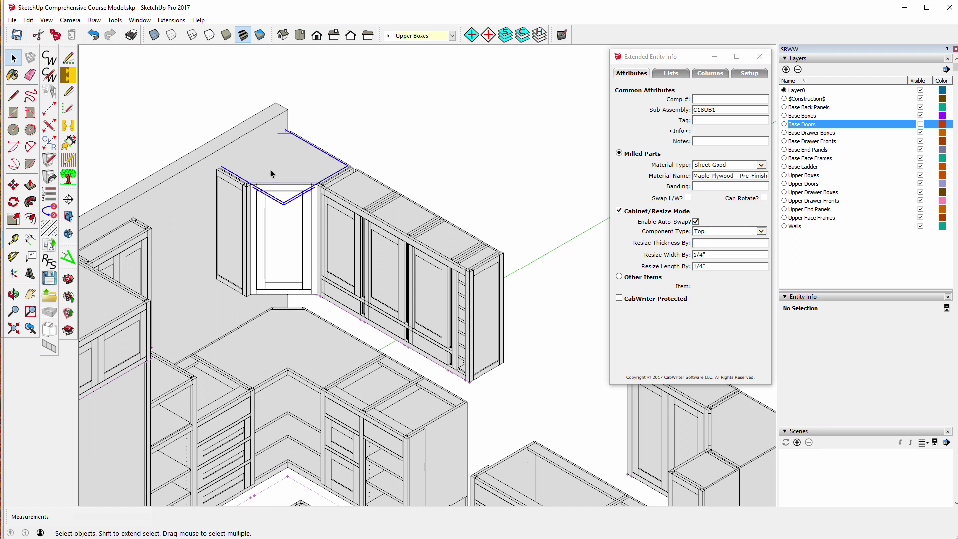
pyautogui.rightClick(271, 169)
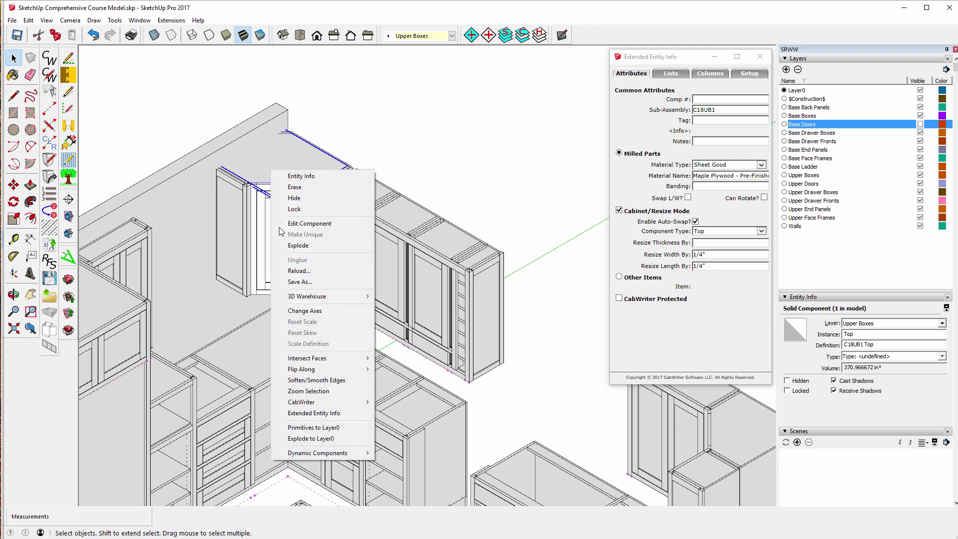
pyautogui.moveTo(319, 403)
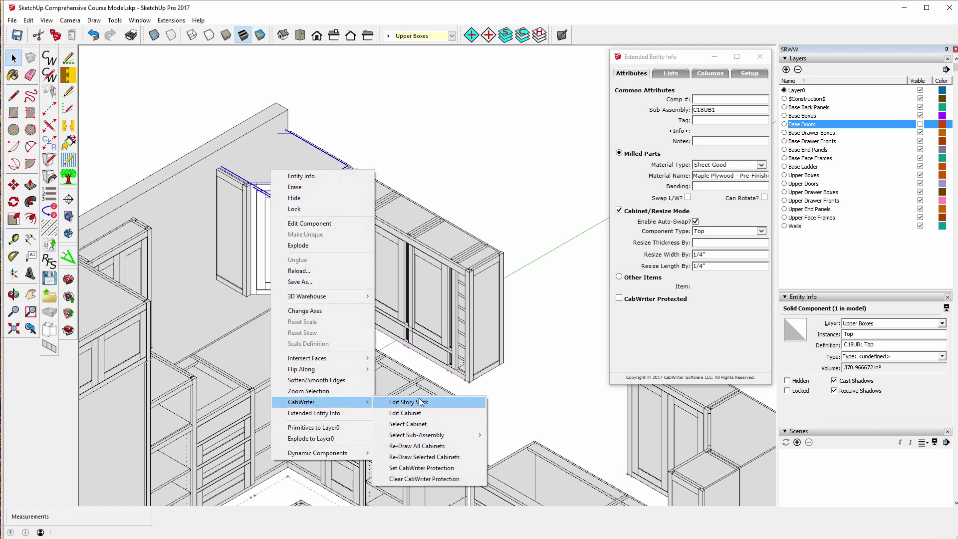
pyautogui.click(420, 402)
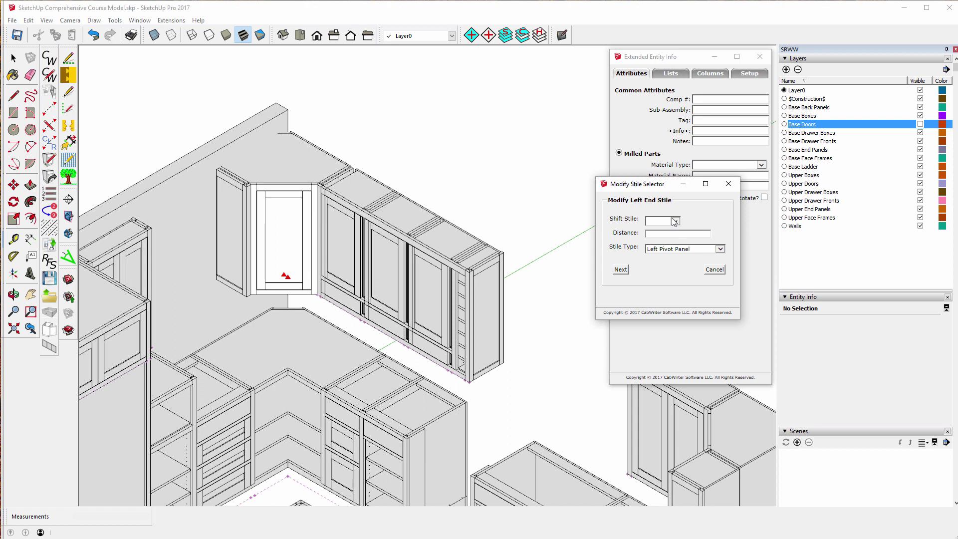
pyautogui.click(676, 222)
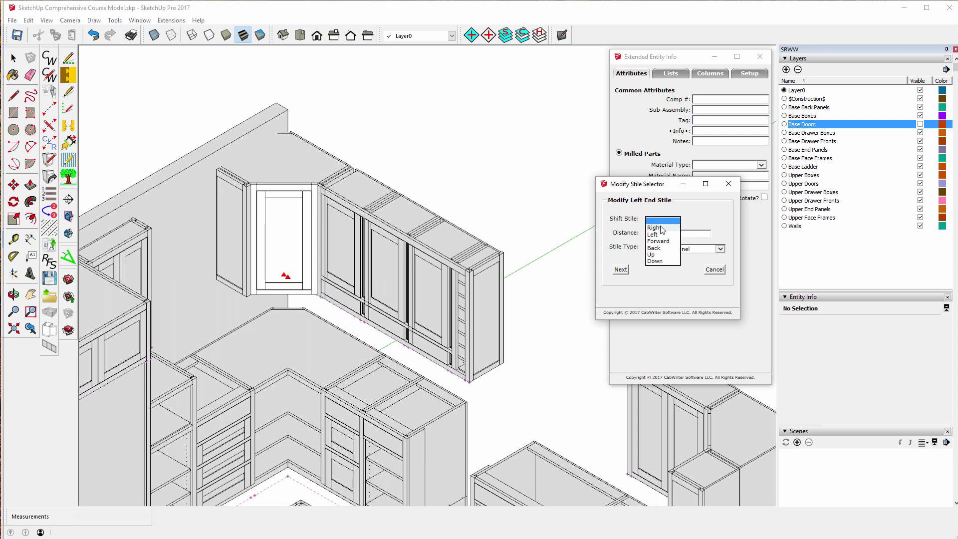
pyautogui.click(662, 228)
pyautogui.click(653, 234)
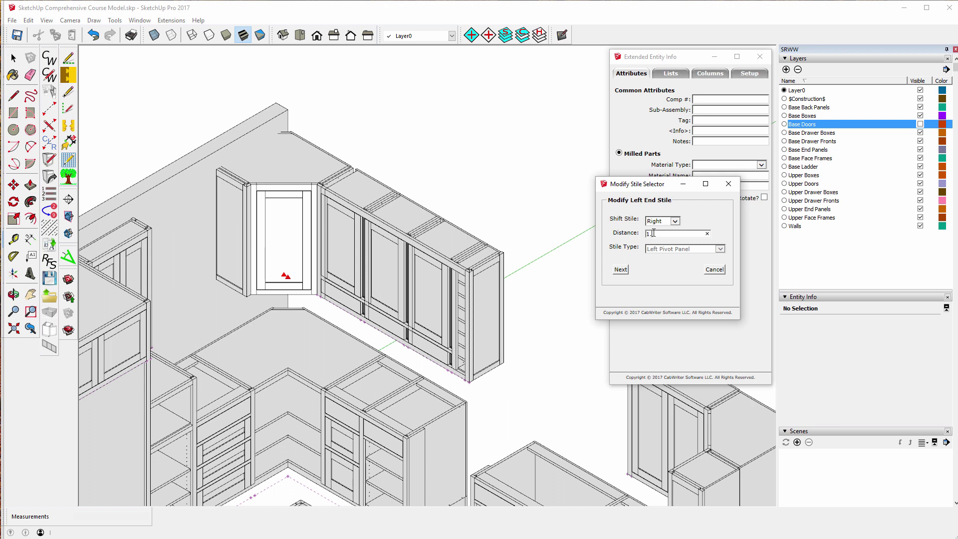
pyautogui.click(622, 270)
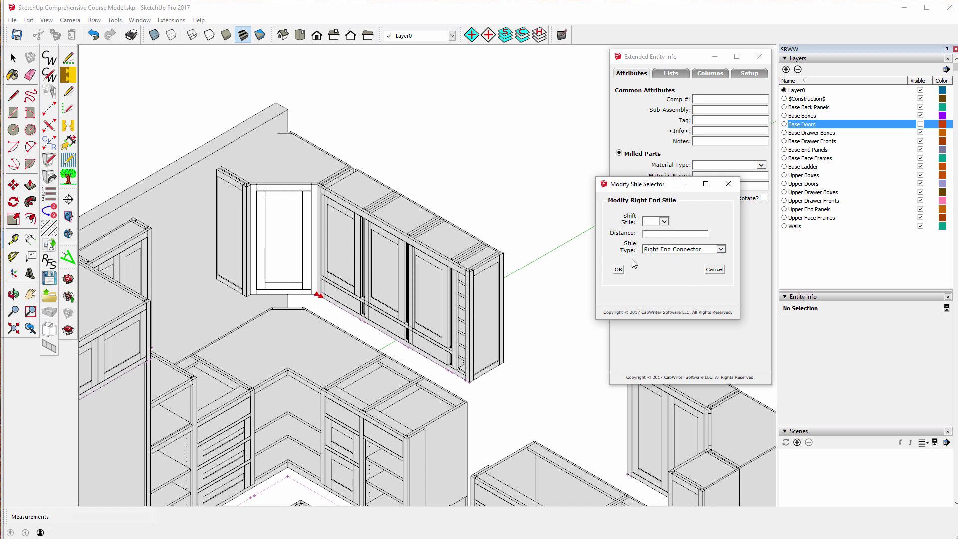
# Shift the corner upper cabinet's right end stile right, keep the Right End Connector type, and finish the story stick edit.
pyautogui.click(664, 221)
pyautogui.click(652, 228)
pyautogui.click(649, 233)
pyautogui.click(619, 270)
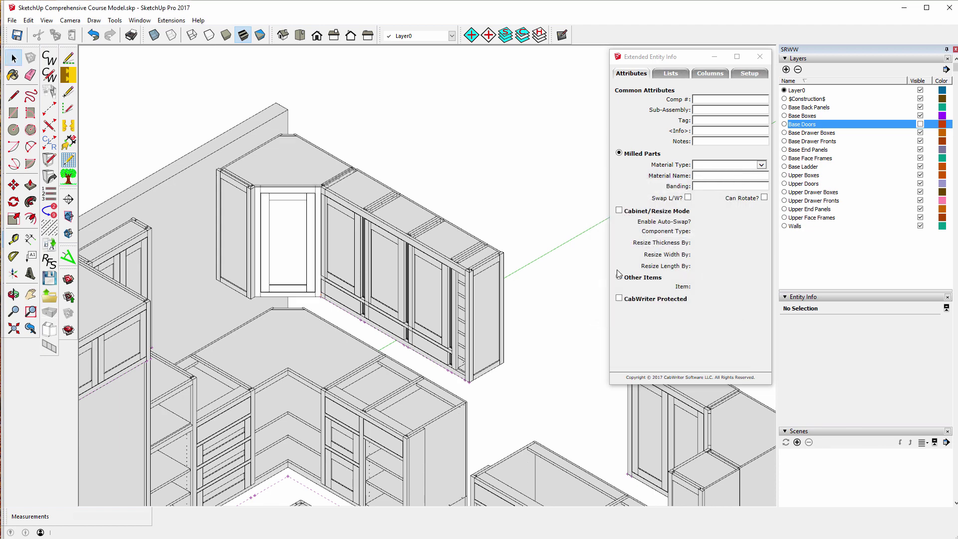
# Unlock the upper run's Left End Connector stile next to the corner cabinet and clear the selection.
pyautogui.scroll(8, 332, 157)
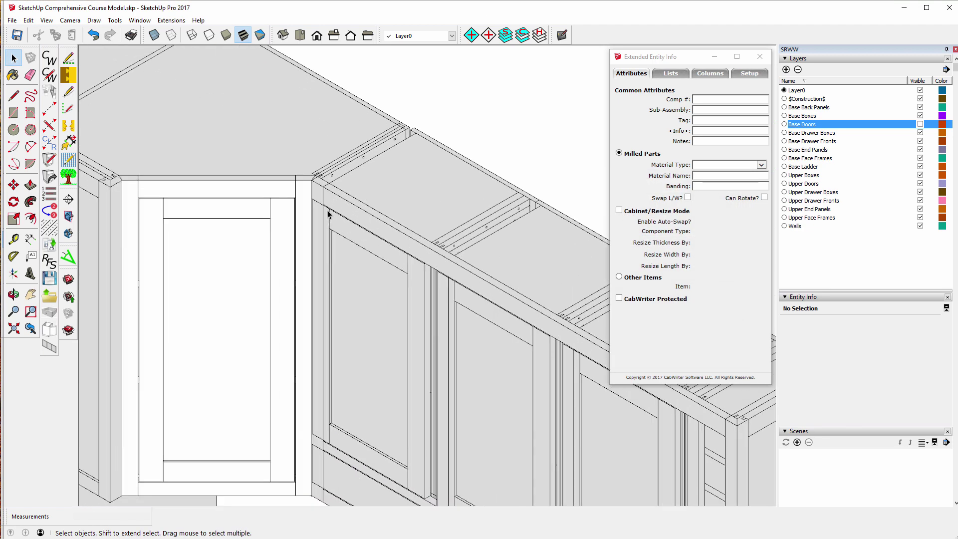
pyautogui.scroll(1, 304, 171)
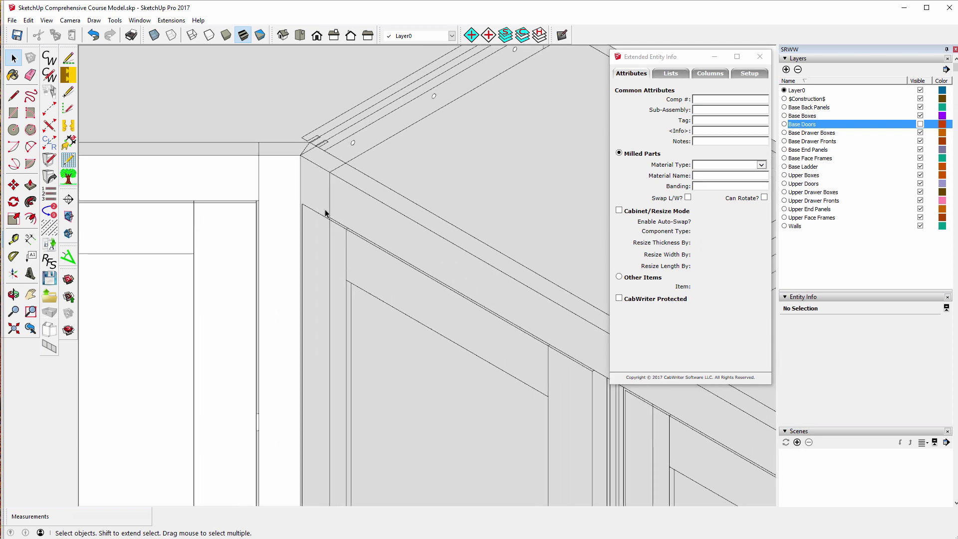
pyautogui.click(322, 166)
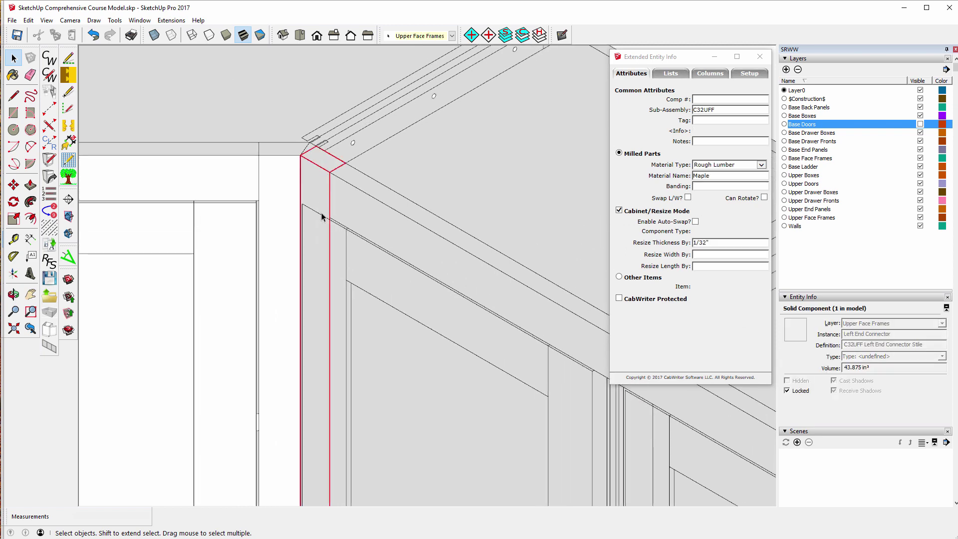
pyautogui.scroll(-2, 311, 178)
pyautogui.scroll(-4, 311, 178)
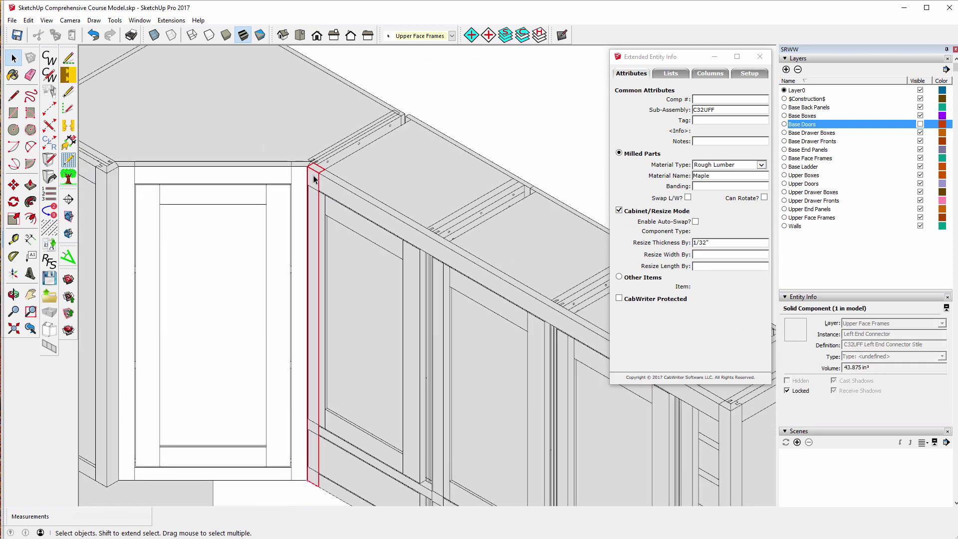
pyautogui.scroll(4, 312, 183)
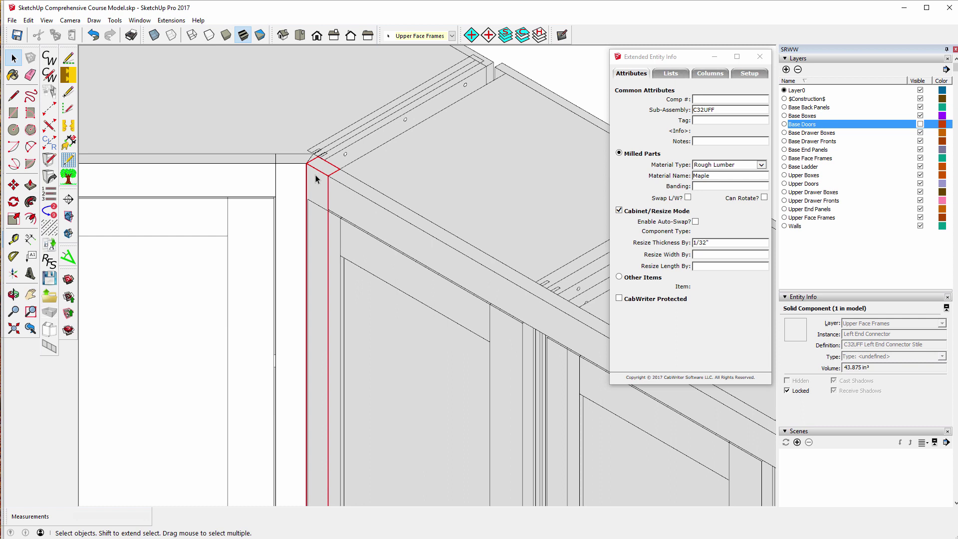
pyautogui.rightClick(318, 185)
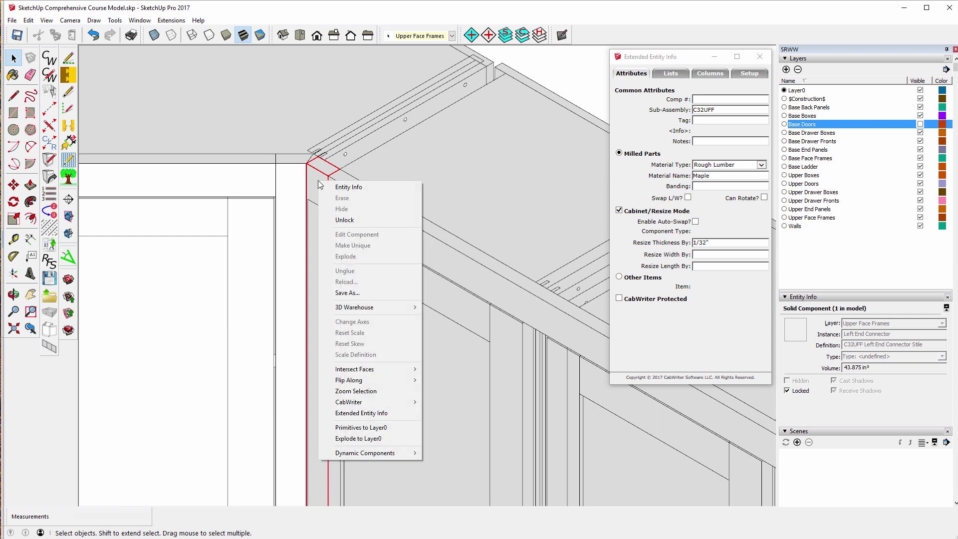
pyautogui.click(356, 221)
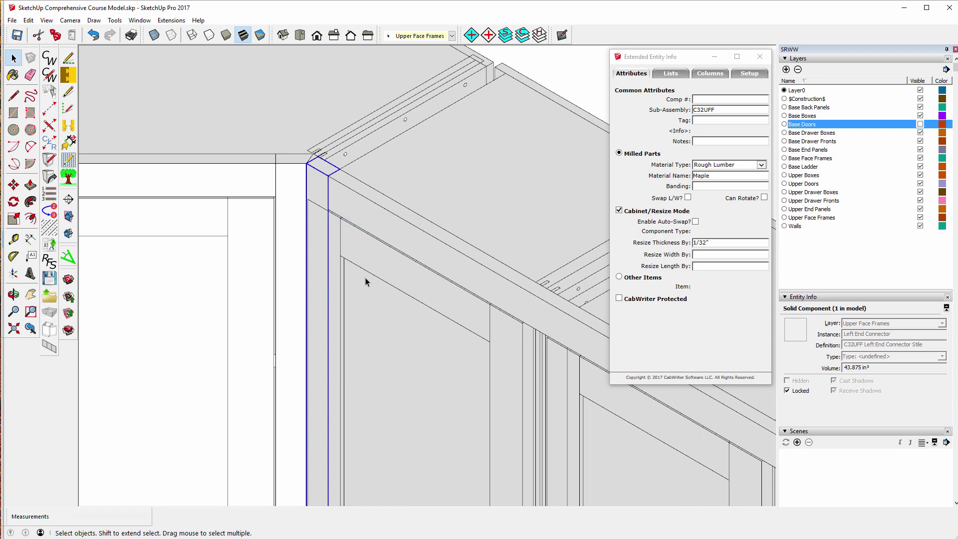
pyautogui.click(350, 303)
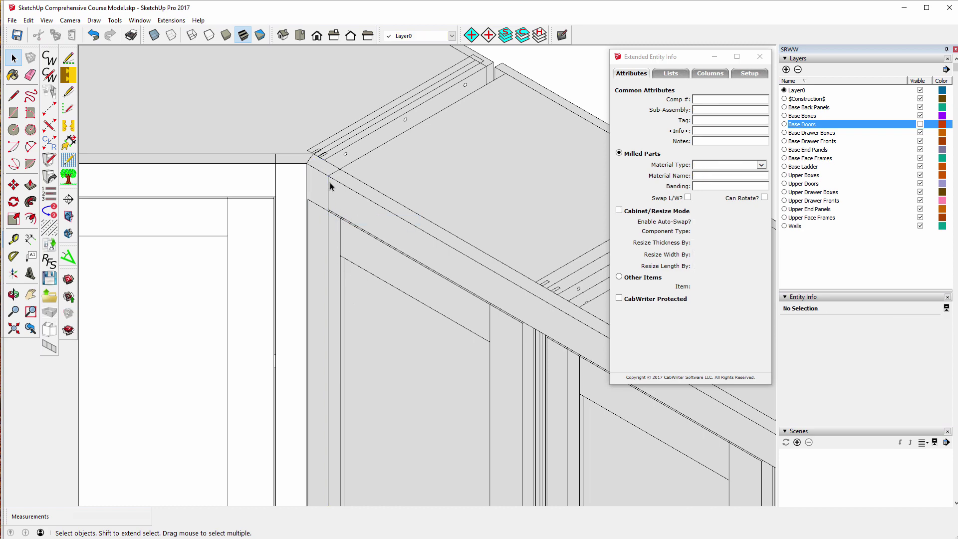
pyautogui.scroll(-6, 263, 136)
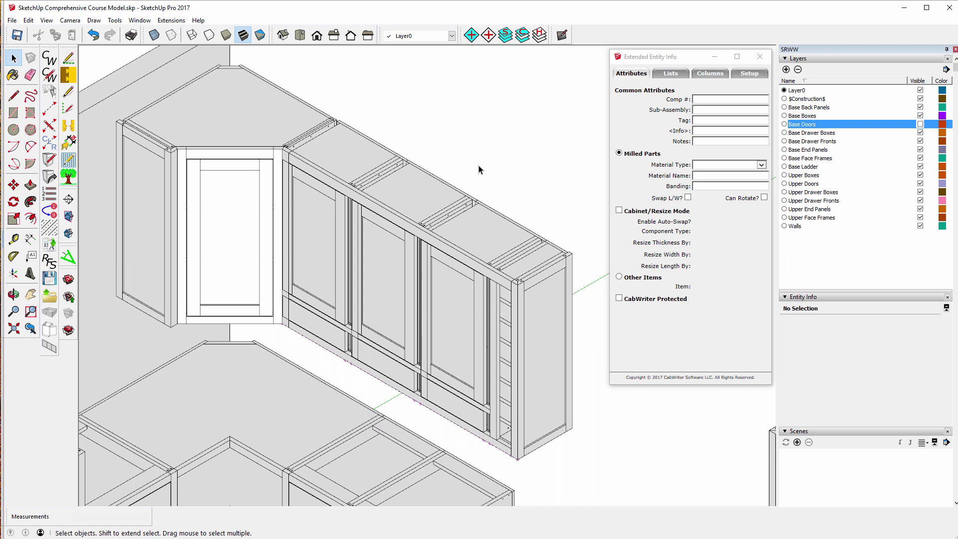
# Hide all layers except Layer0, and show the Base Drawer Fronts, Base Drawer Boxes and Base Doors layers.
pyautogui.click(539, 35)
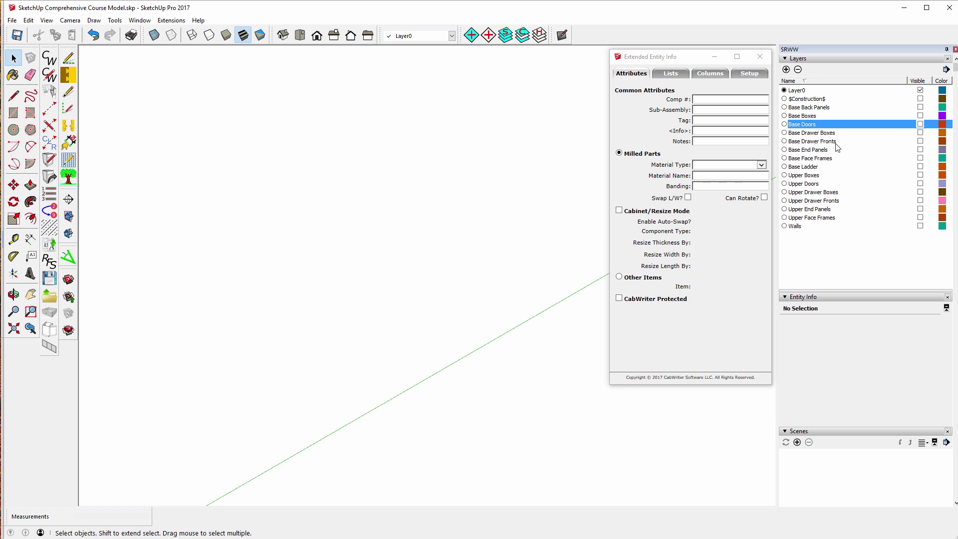
pyautogui.click(921, 142)
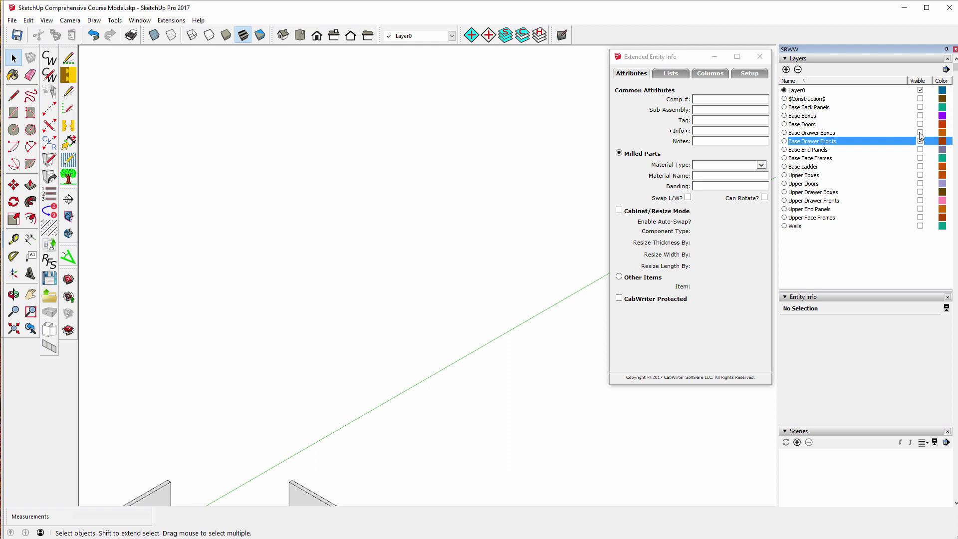
pyautogui.click(920, 133)
pyautogui.click(920, 124)
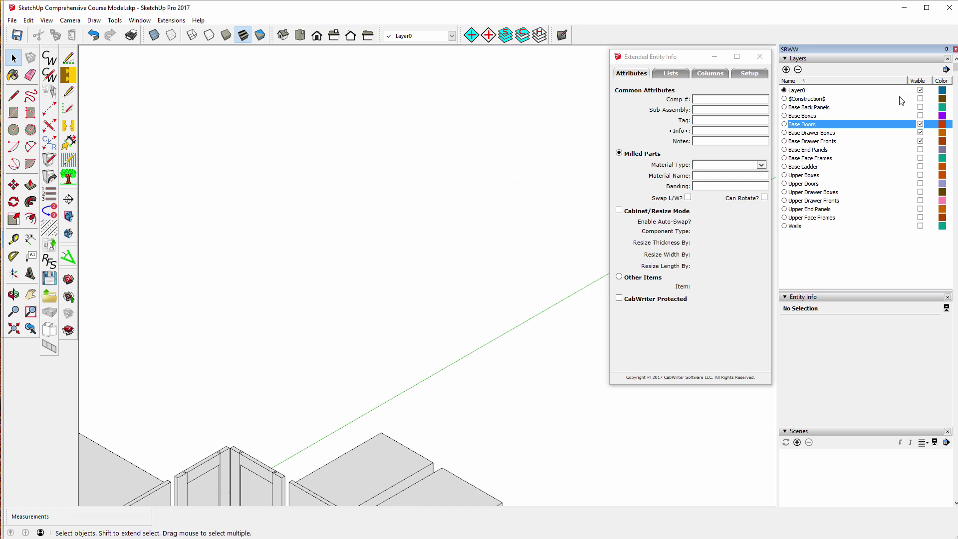
# Hide the Base Doors, Base Drawer Boxes and Base Drawer Fronts layers and show the Upper Doors layer.
pyautogui.click(920, 124)
pyautogui.click(920, 132)
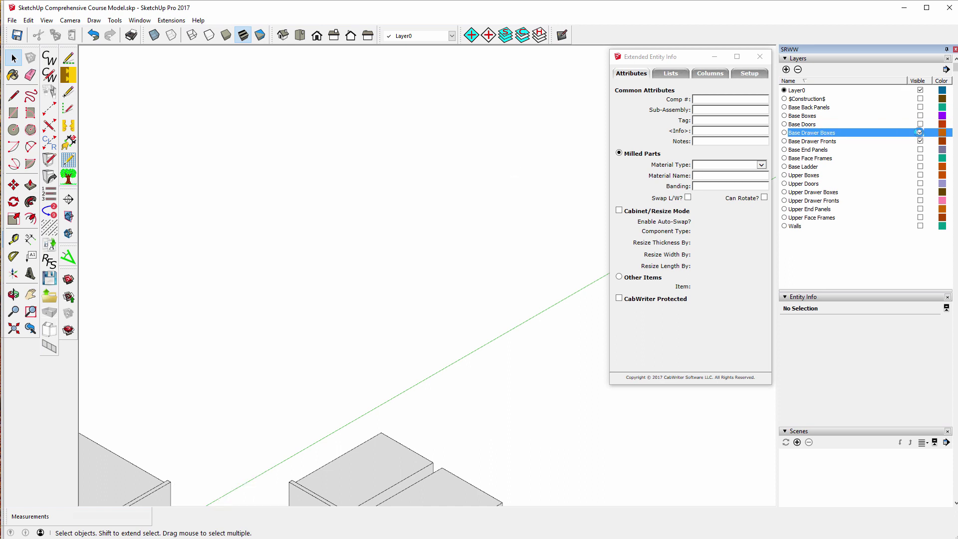
pyautogui.click(920, 141)
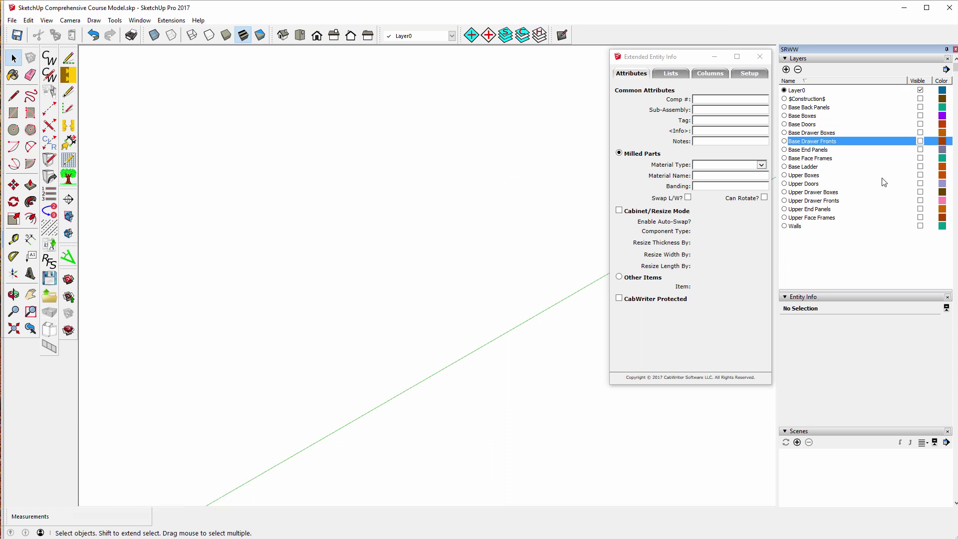
pyautogui.click(920, 183)
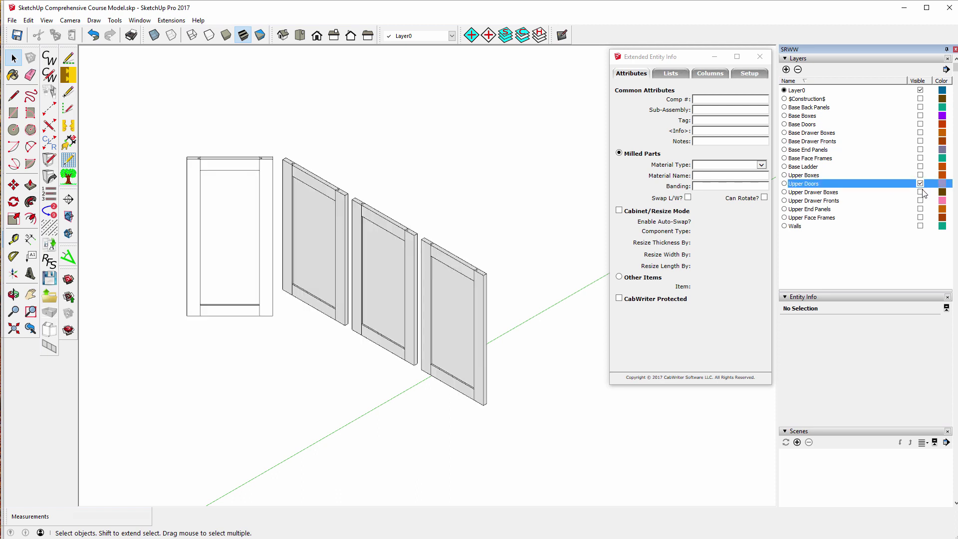
# Show the Upper Drawer Boxes and Upper Drawer Fronts layers alongside the upper doors.
pyautogui.click(921, 192)
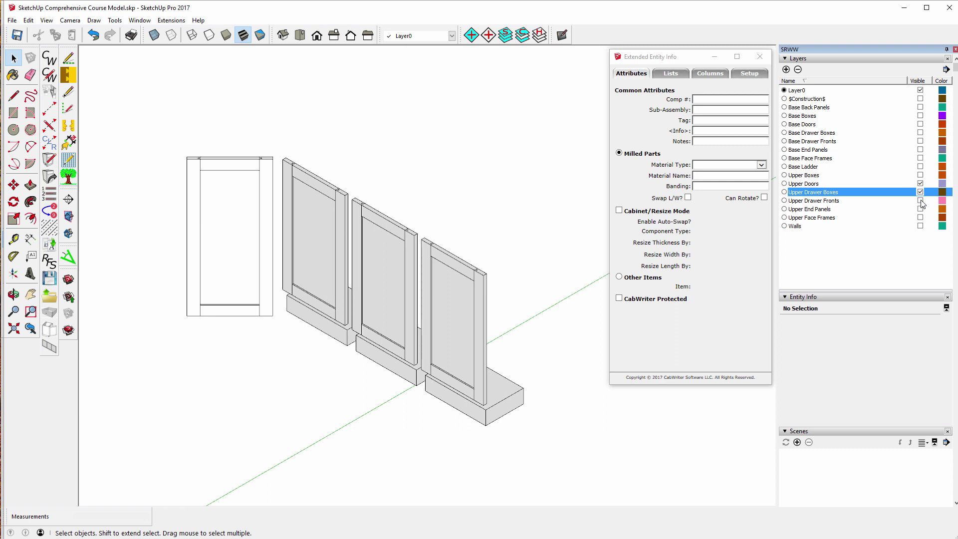
pyautogui.click(921, 200)
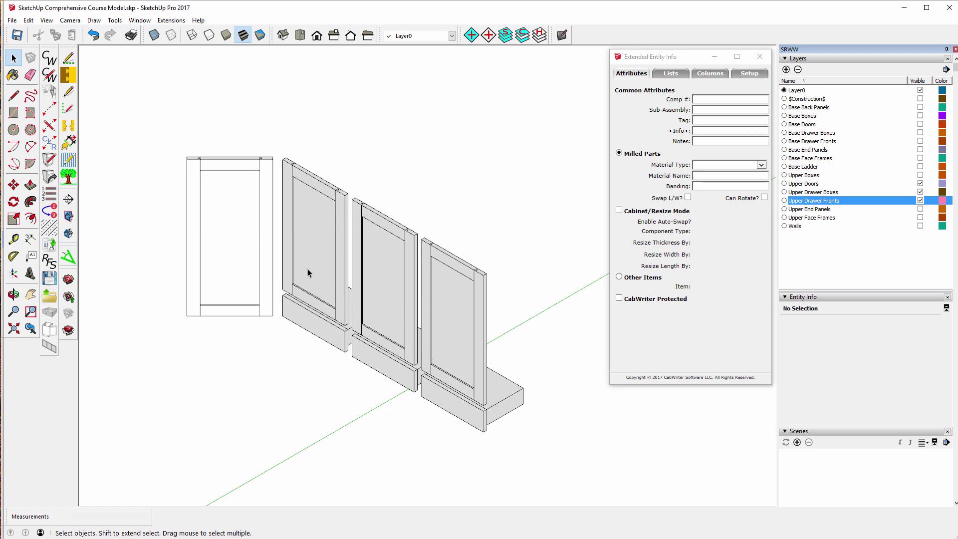
# Move the straight run's three upper doors with their drawer boxes and fronts 1.5" along the red axis, away from the corner door.
pyautogui.click(13, 295)
pyautogui.moveTo(113, 288); pyautogui.dragTo(235, 266)
pyautogui.click(13, 58)
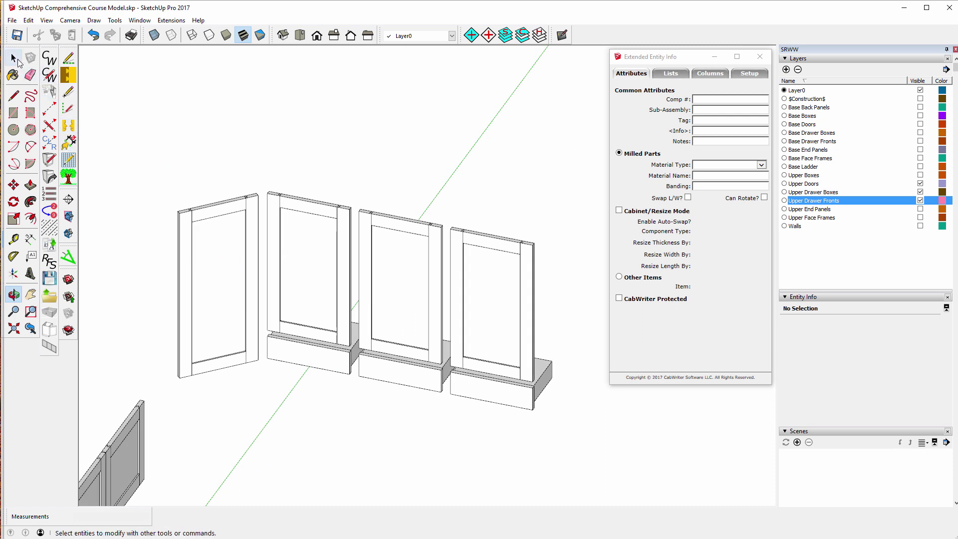
pyautogui.moveTo(260, 173); pyautogui.dragTo(421, 412)
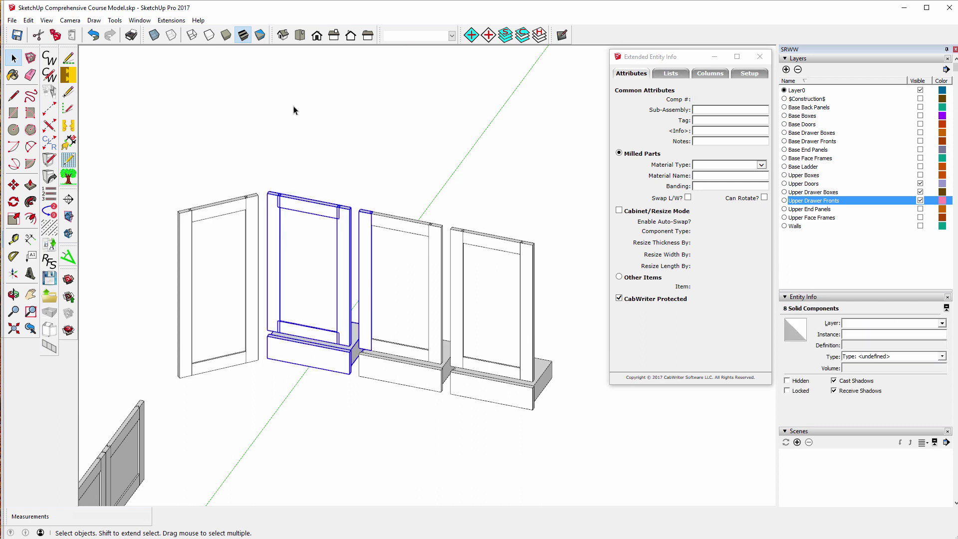
pyautogui.click(274, 145)
pyautogui.moveTo(261, 178); pyautogui.dragTo(530, 422)
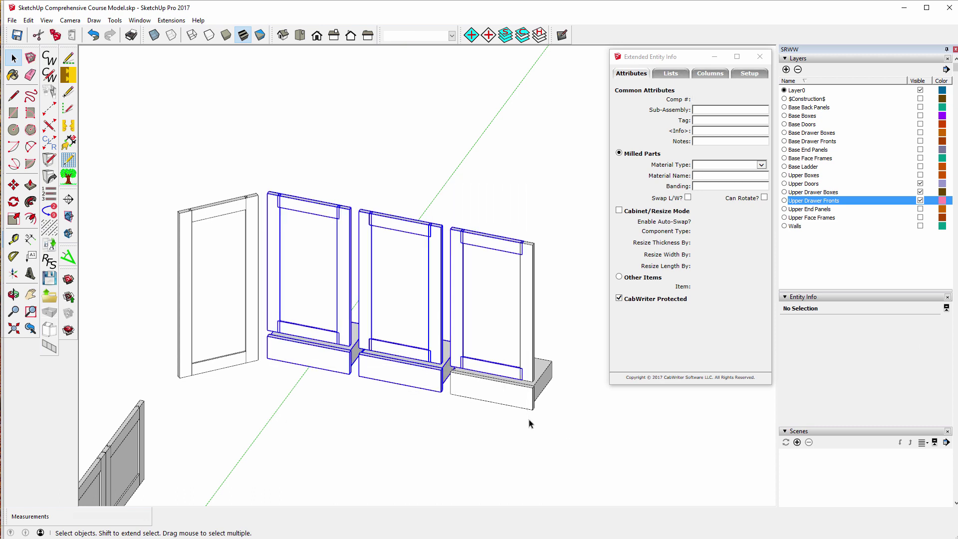
pyautogui.click(529, 422)
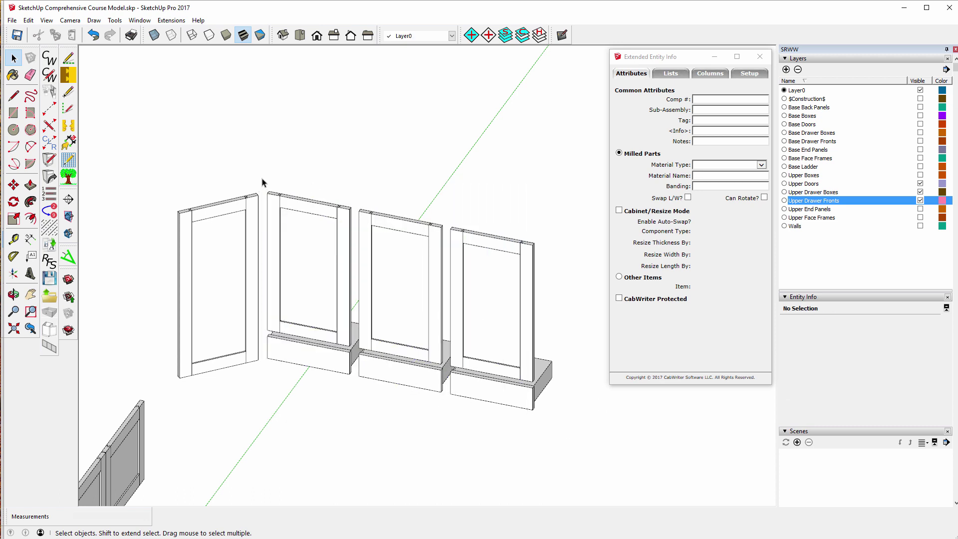
pyautogui.moveTo(262, 179); pyautogui.dragTo(582, 431)
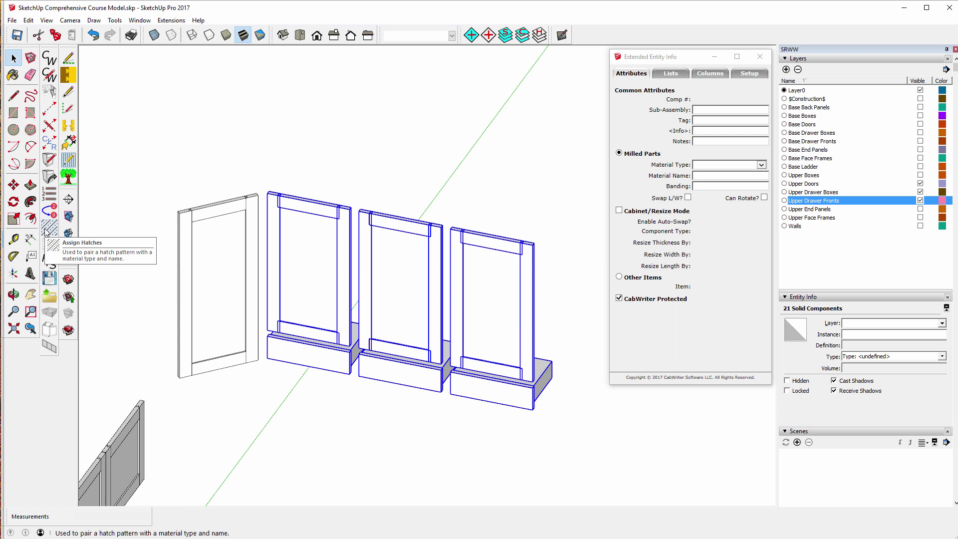
pyautogui.click(13, 185)
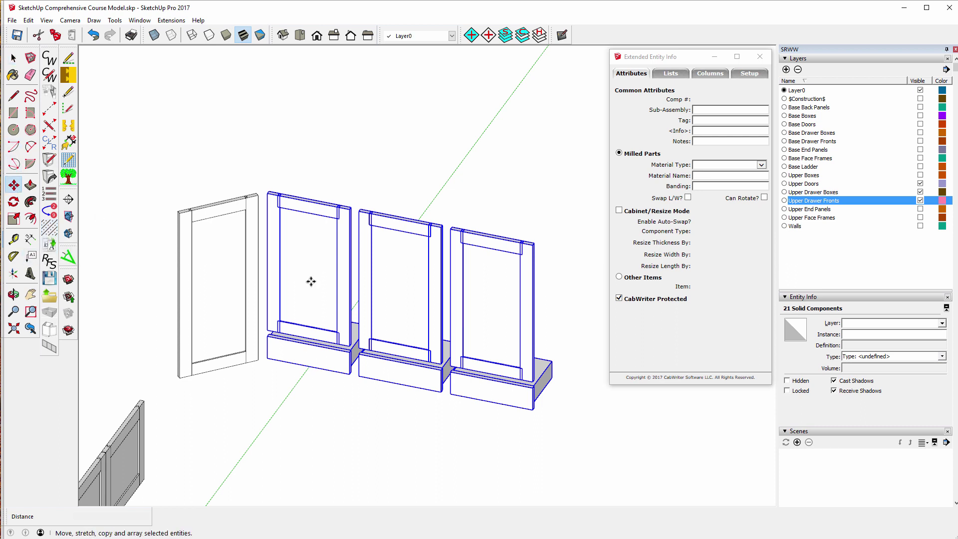
pyautogui.click(536, 412)
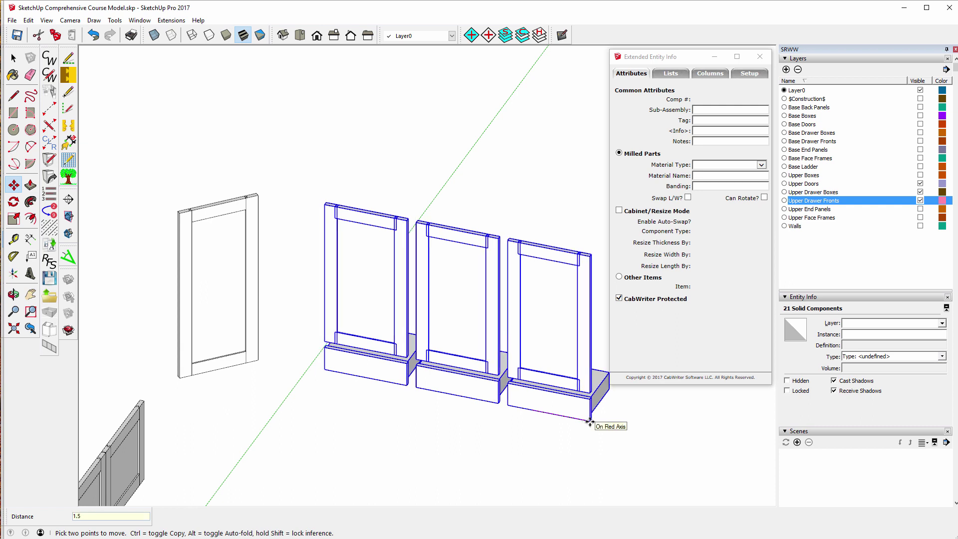
pyautogui.press('Return')
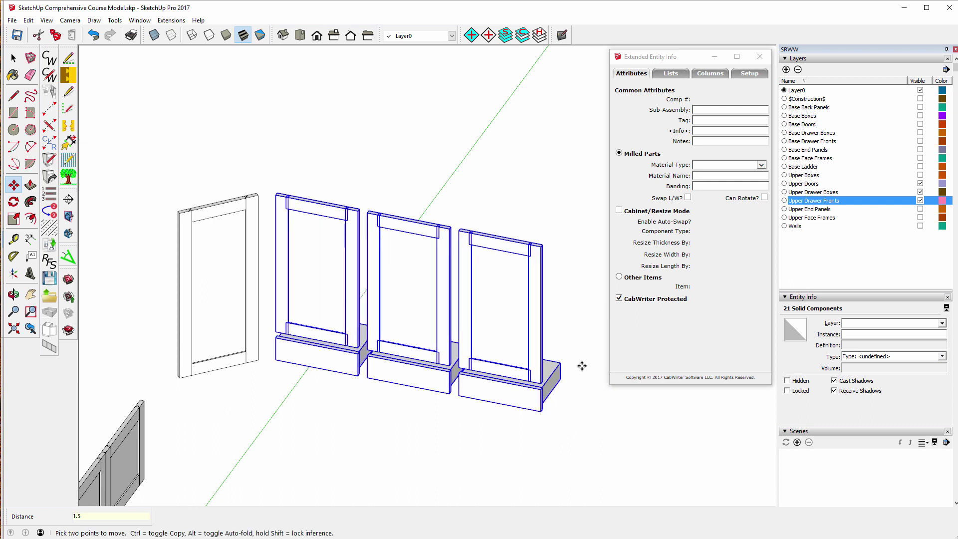
# Turn all layers back on and clear the selection of doors and drawers.
pyautogui.click(506, 35)
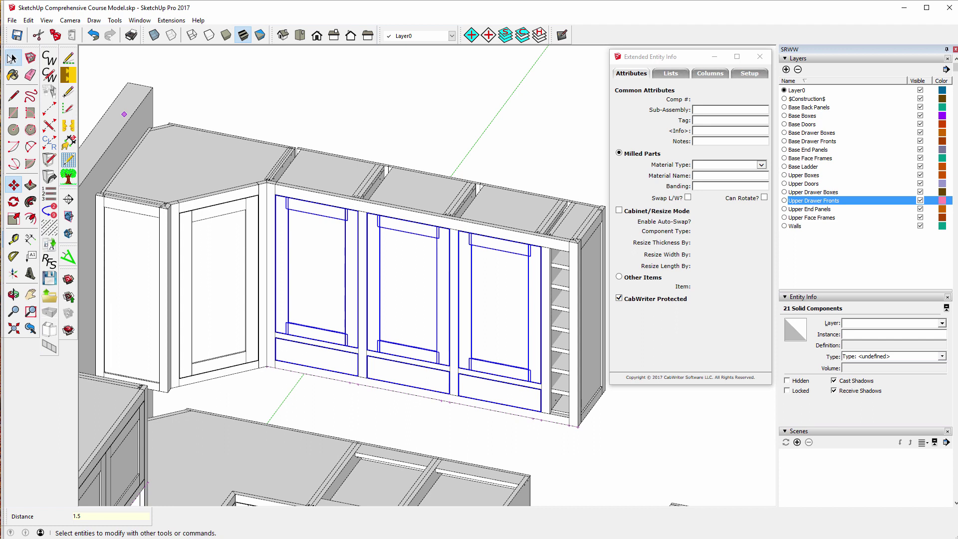
pyautogui.click(11, 58)
pyautogui.click(413, 103)
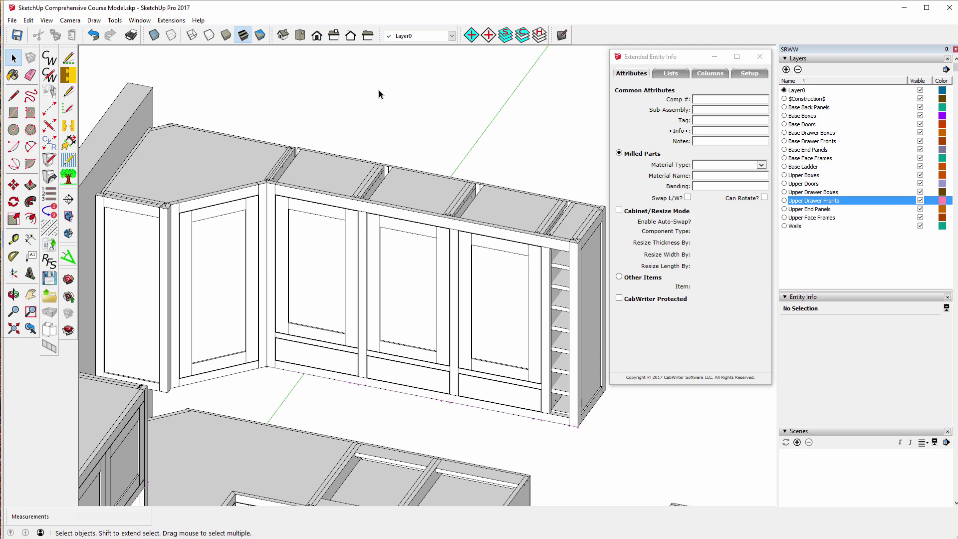
# Hide the Upper Face Frames layer to expose the sides of the upper boxes.
pyautogui.scroll(6, 564, 212)
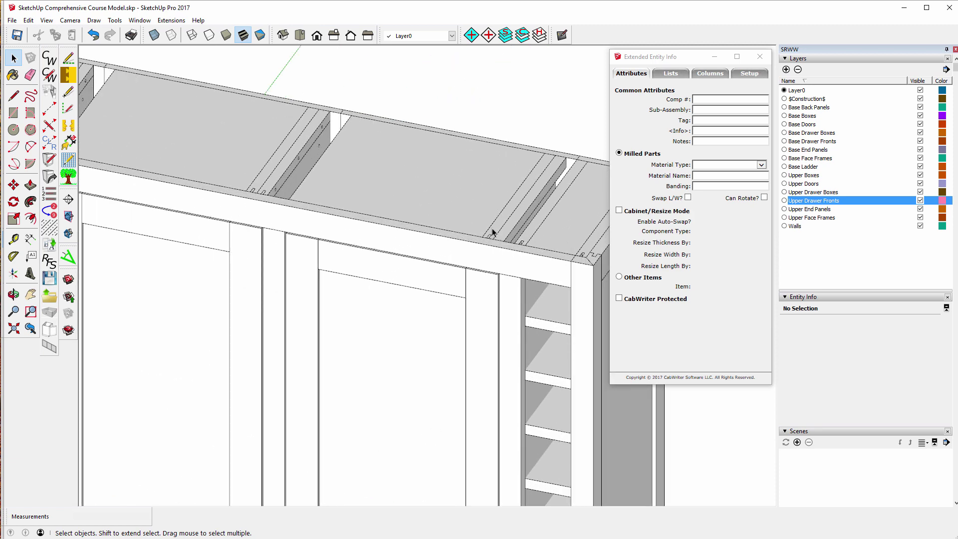
pyautogui.click(494, 231)
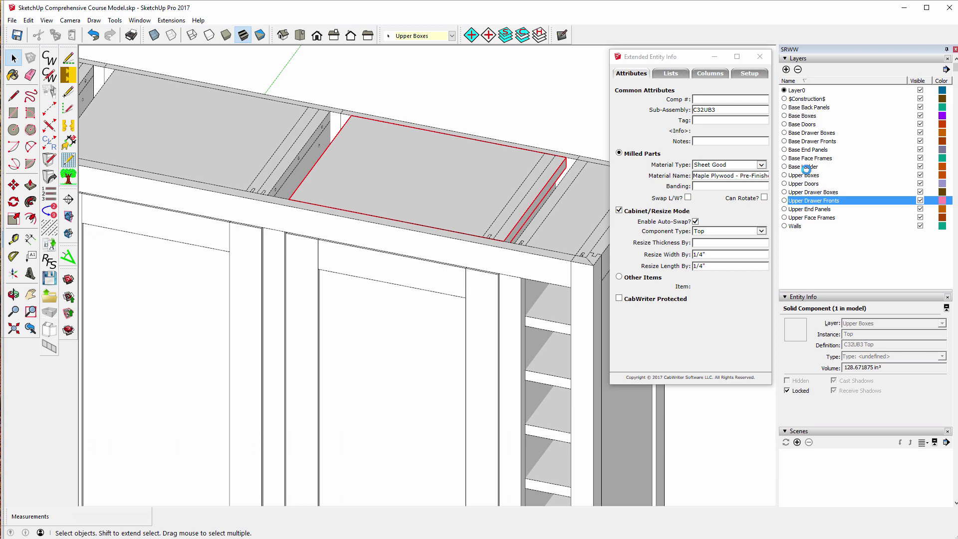
pyautogui.click(920, 218)
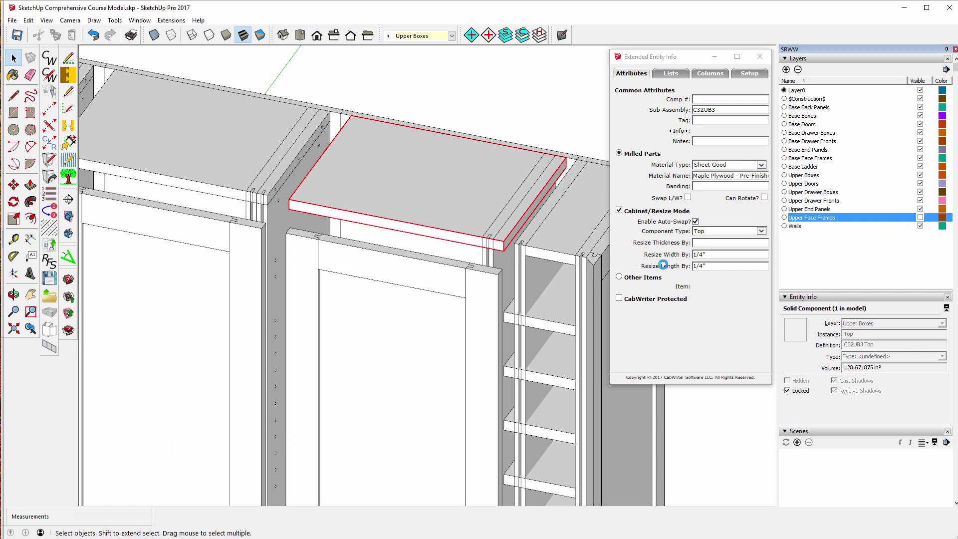
# Select both sides of the second and third straight-run upper boxes and the right side of the first box.
pyautogui.scroll(-1, 389, 141)
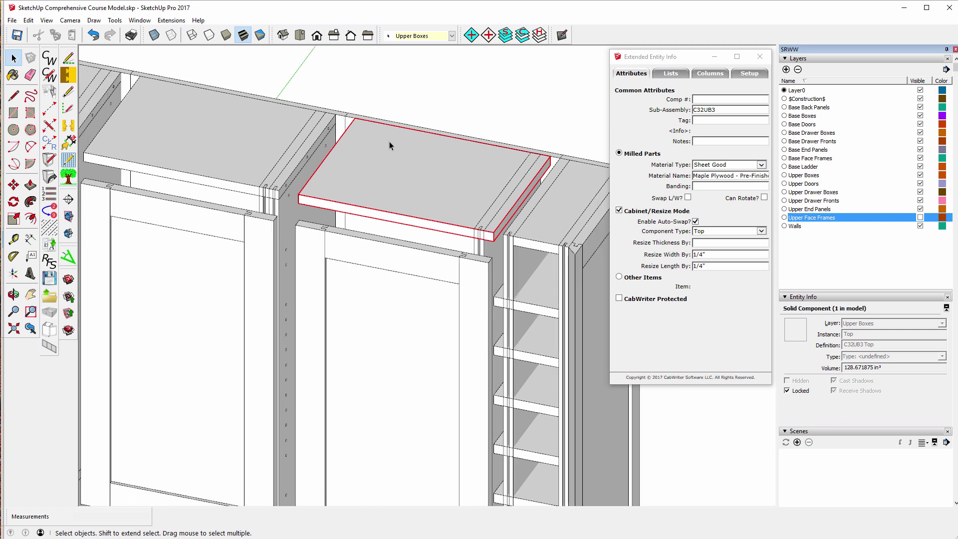
pyautogui.click(481, 253)
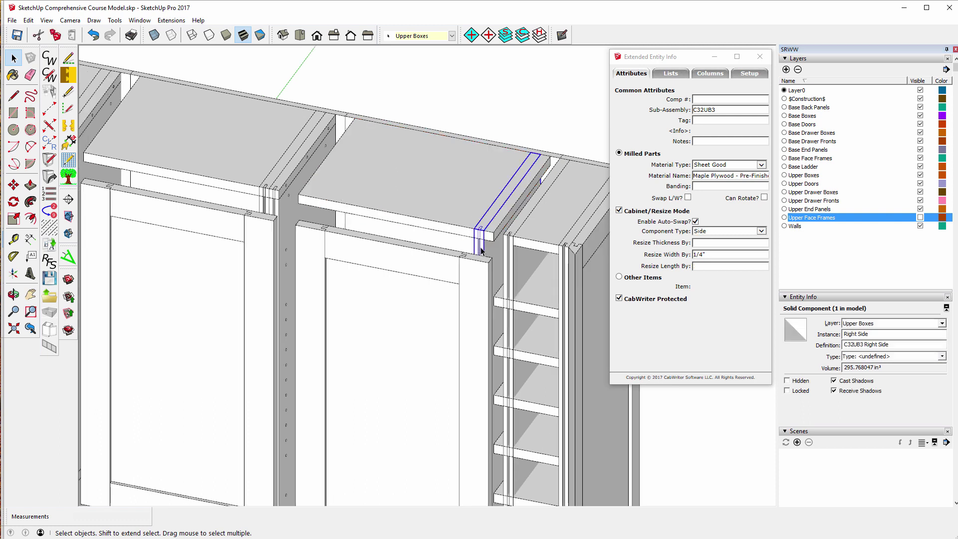
pyautogui.keyDown('shift'); pyautogui.click(277, 208); pyautogui.keyUp('shift')
pyautogui.keyDown('shift'); pyautogui.click(267, 205); pyautogui.keyUp('shift')
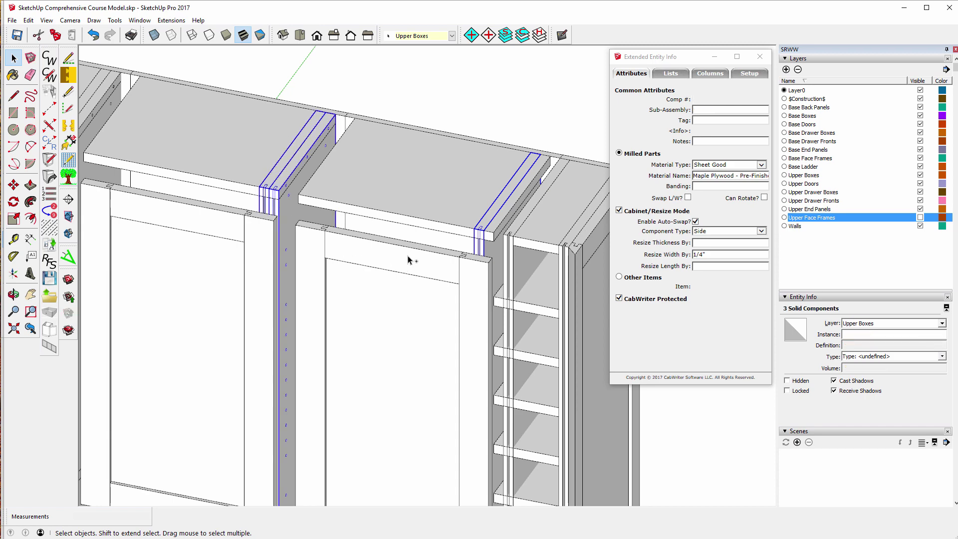
pyautogui.scroll(-5, 409, 259)
pyautogui.scroll(3, 260, 231)
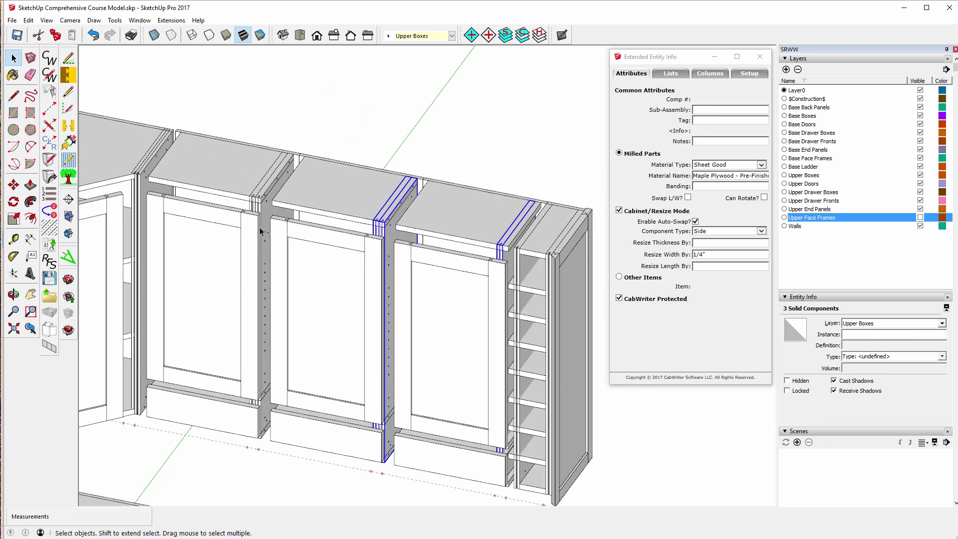
pyautogui.scroll(1, 261, 231)
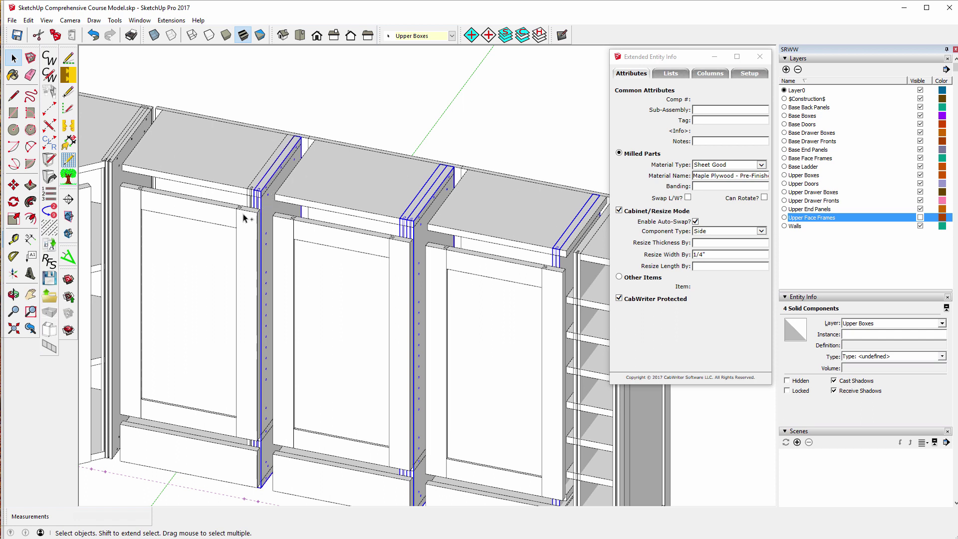
pyautogui.keyDown('ctrl'); pyautogui.click(251, 205); pyautogui.keyUp('ctrl')
pyautogui.scroll(5, 90, 173)
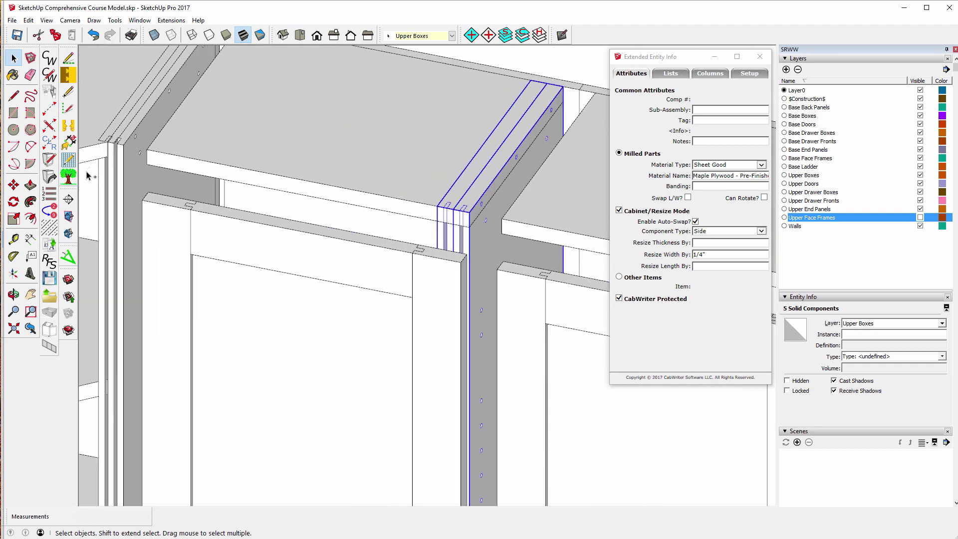
pyautogui.keyDown('shift'); pyautogui.click(125, 153); pyautogui.keyUp('shift')
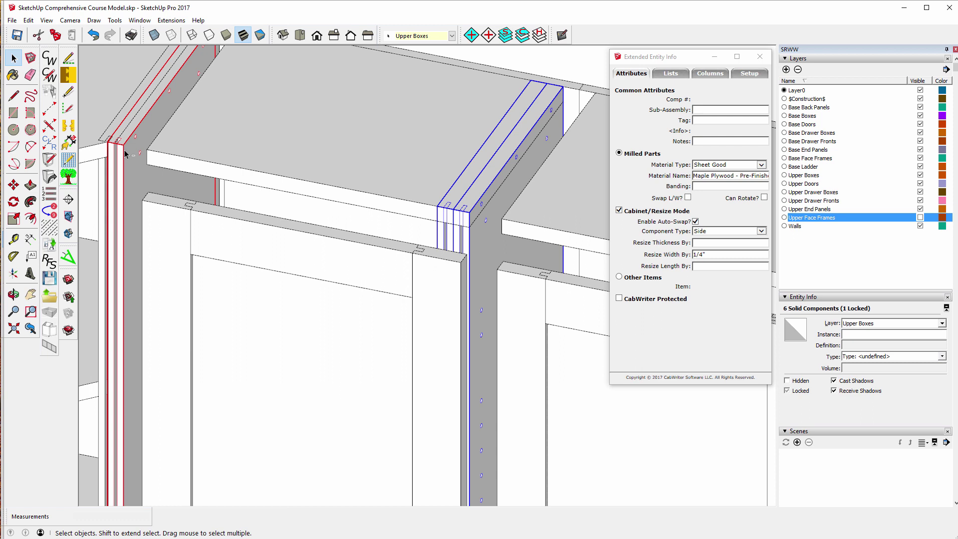
pyautogui.keyDown('shift'); pyautogui.click(124, 153); pyautogui.keyUp('shift')
pyautogui.keyDown('shift'); pyautogui.click(105, 141); pyautogui.keyUp('shift')
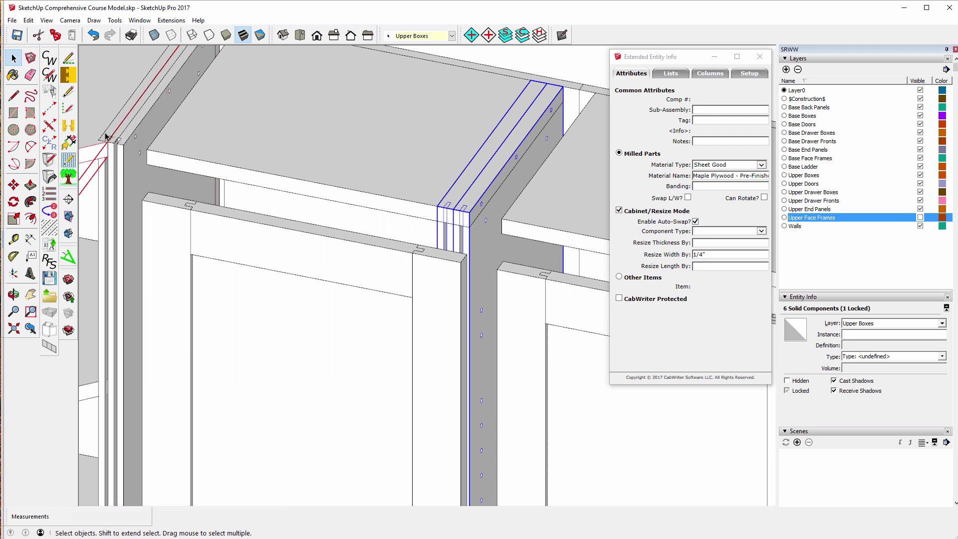
pyautogui.keyDown('shift'); pyautogui.click(106, 136); pyautogui.keyUp('shift')
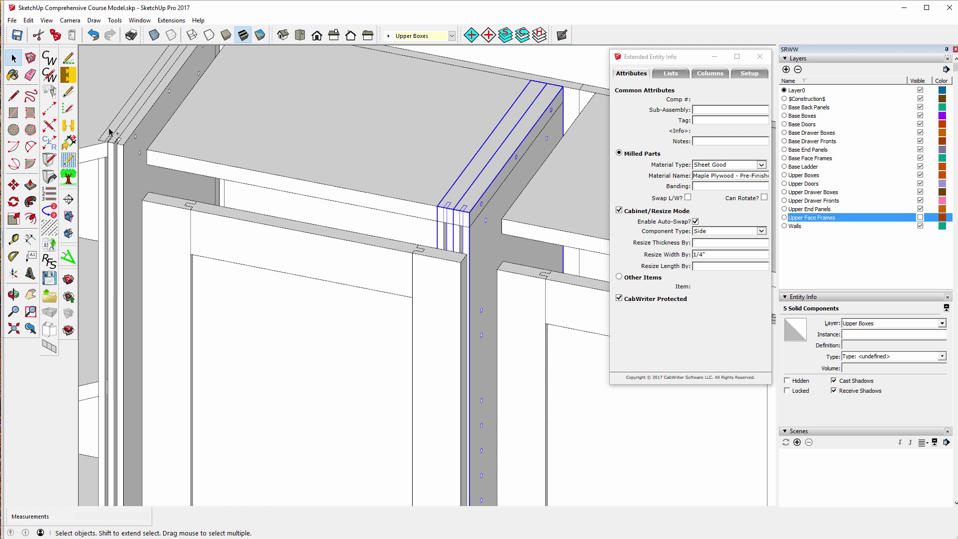
pyautogui.scroll(2, 109, 131)
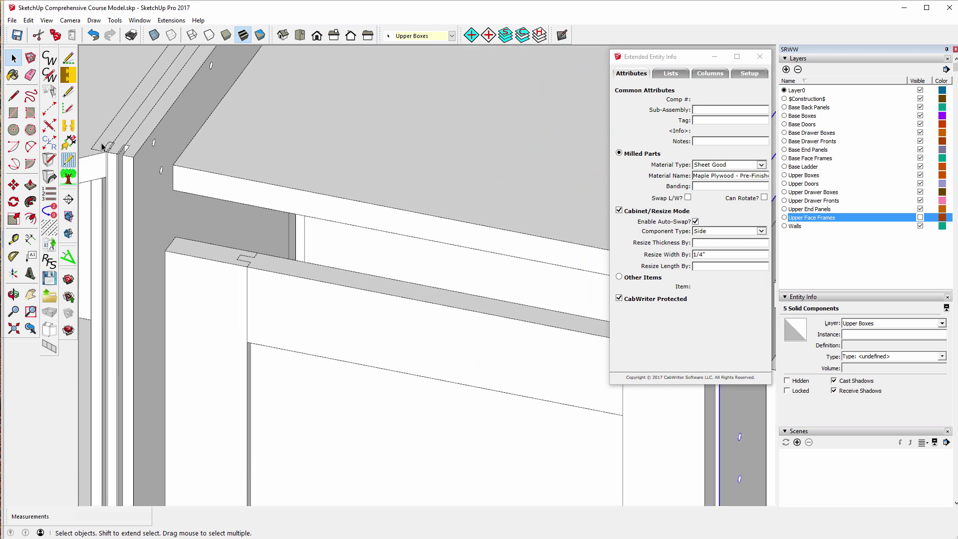
pyautogui.keyDown('shift'); pyautogui.click(102, 146); pyautogui.keyUp('shift')
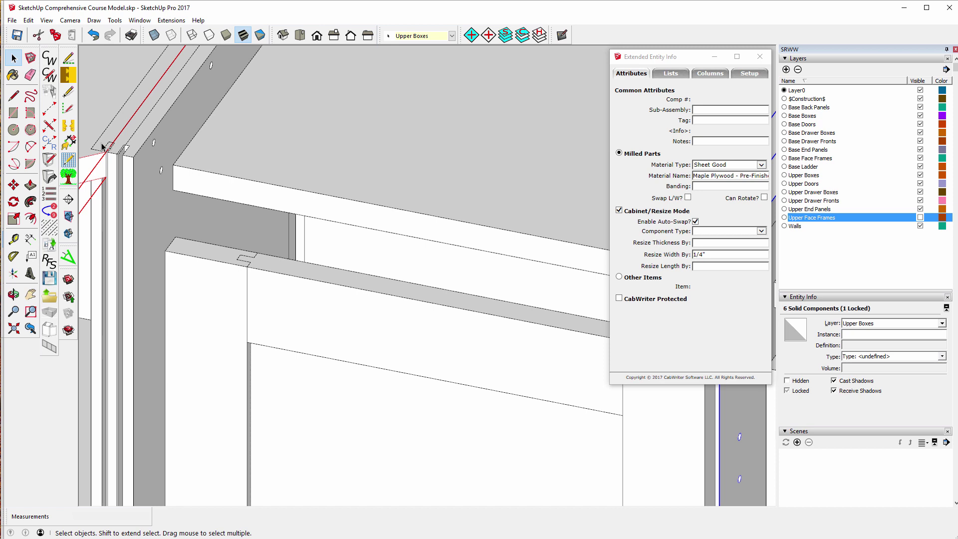
pyautogui.keyDown('shift'); pyautogui.click(92, 130); pyautogui.keyUp('shift')
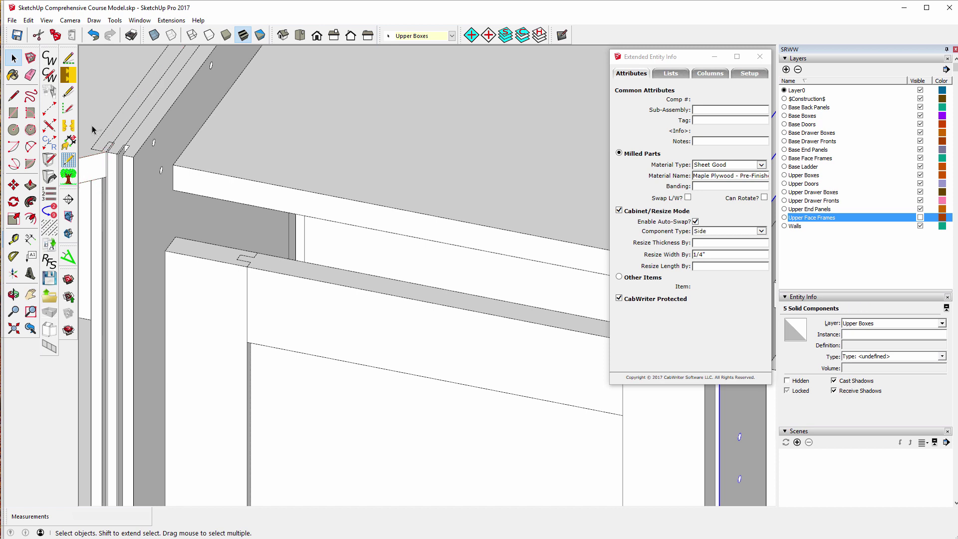
# Add the first straight-run box's left side to the selection and move all six sides 1.5" along the red axis, away from the corner cabinet.
pyautogui.keyDown('shift'); pyautogui.click(98, 350); pyautogui.keyUp('shift')
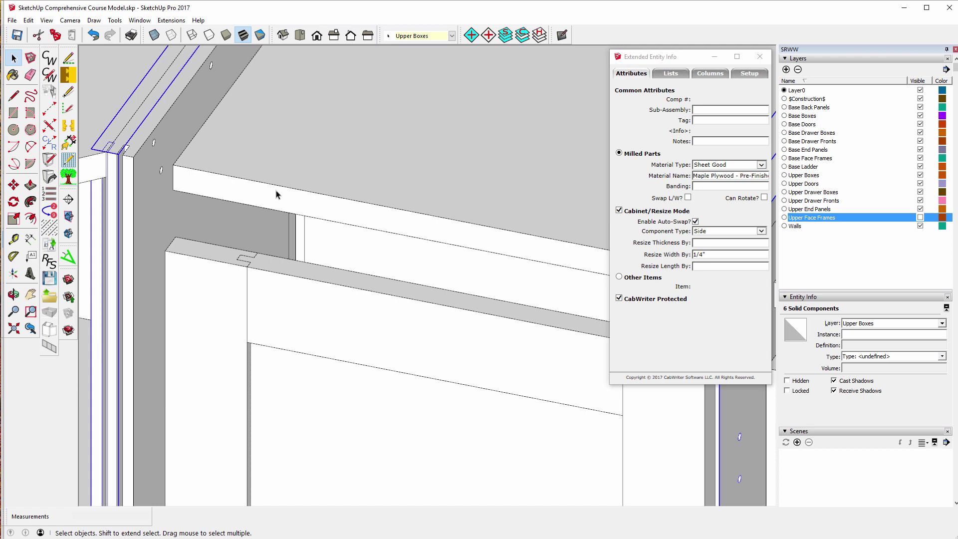
pyautogui.scroll(-3, 235, 138)
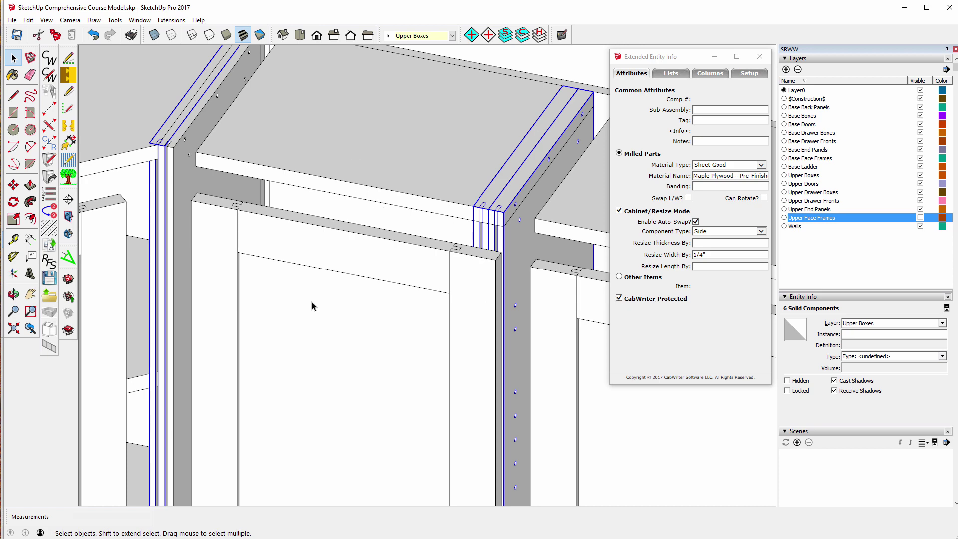
pyautogui.scroll(-8, 202, 322)
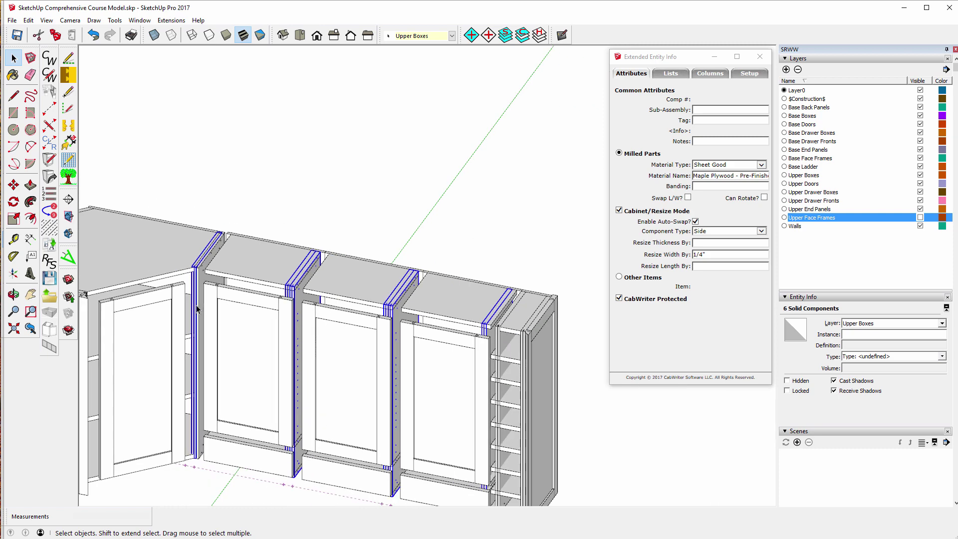
pyautogui.click(13, 185)
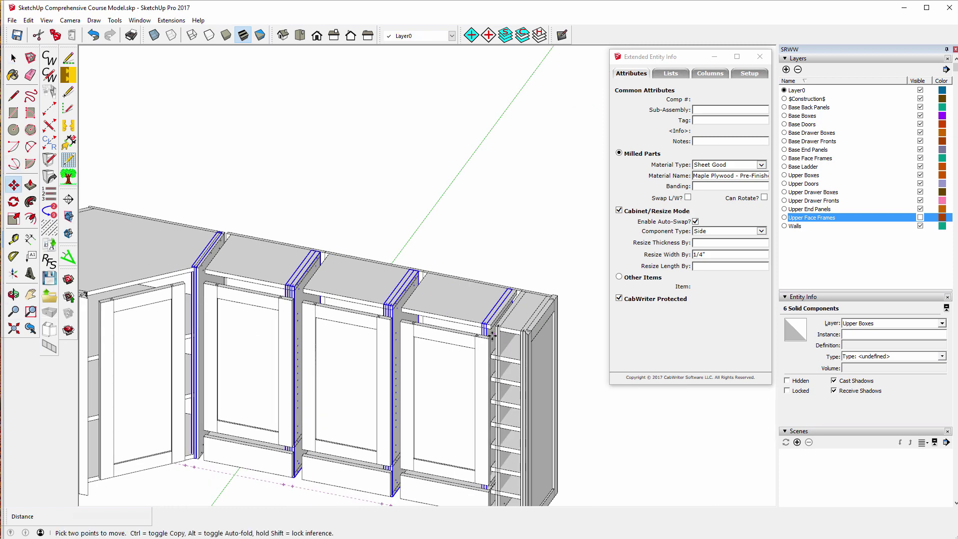
pyautogui.click(481, 323)
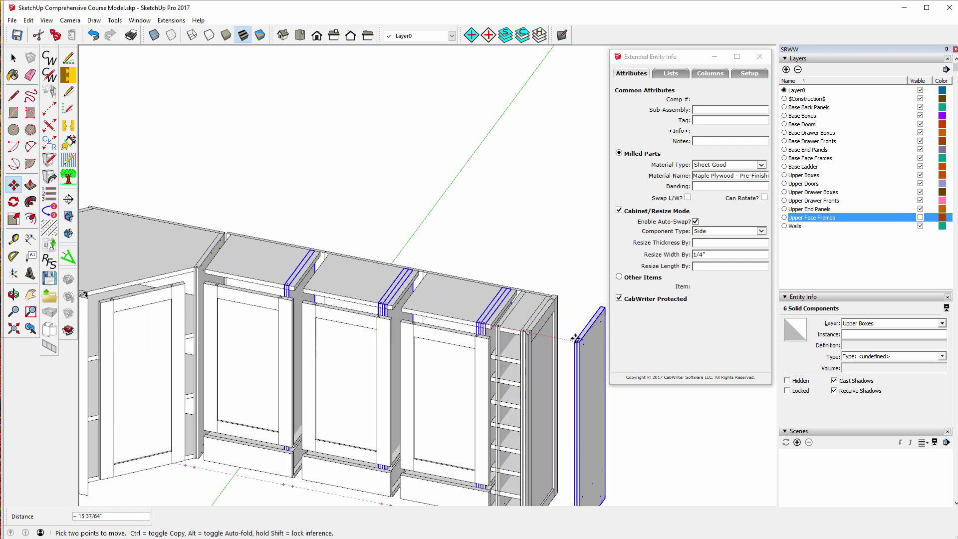
pyautogui.write('1.5')
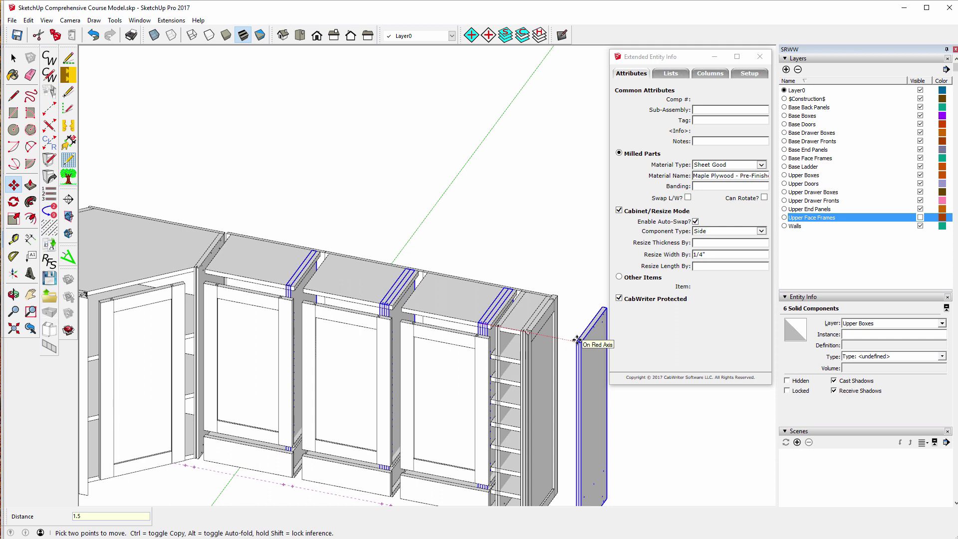
pyautogui.press('Return')
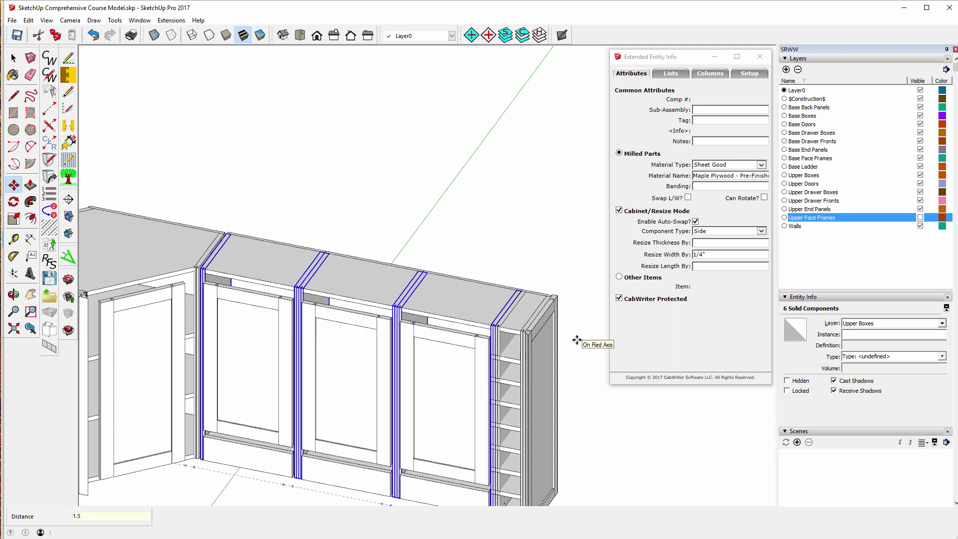
pyautogui.click(13, 294)
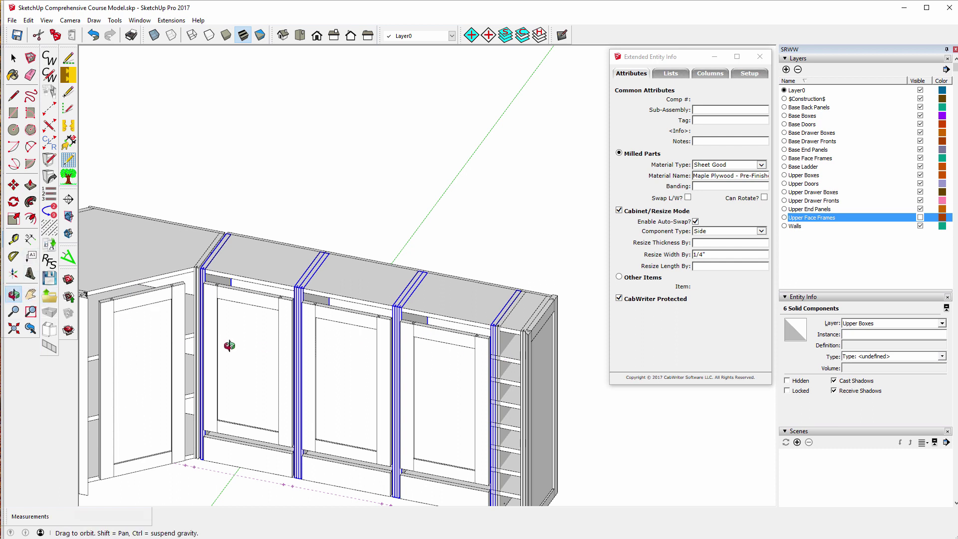
# Hide the Upper Doors layer to expose the insides of the straight-run upper boxes.
pyautogui.moveTo(312, 388); pyautogui.dragTo(568, 305)
pyautogui.scroll(6, 572, 299)
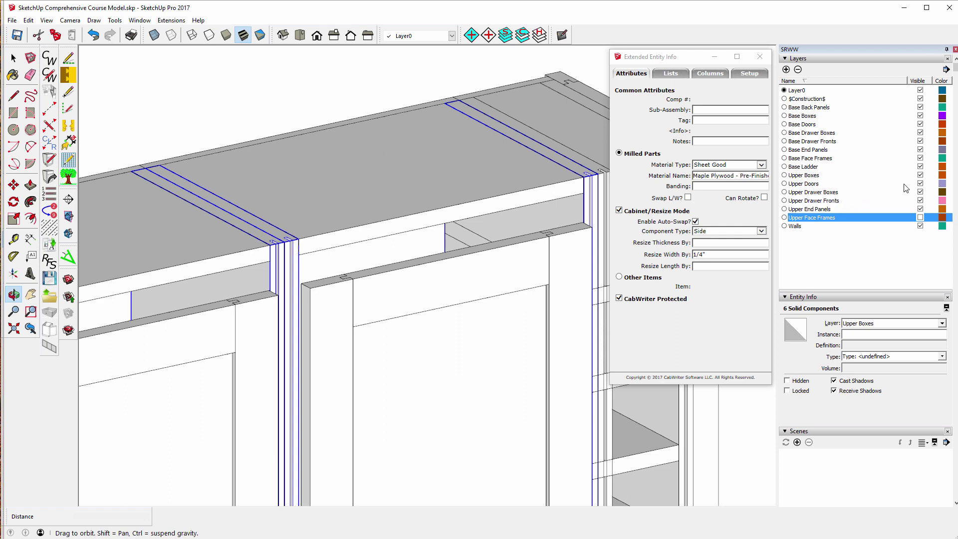
pyautogui.click(921, 183)
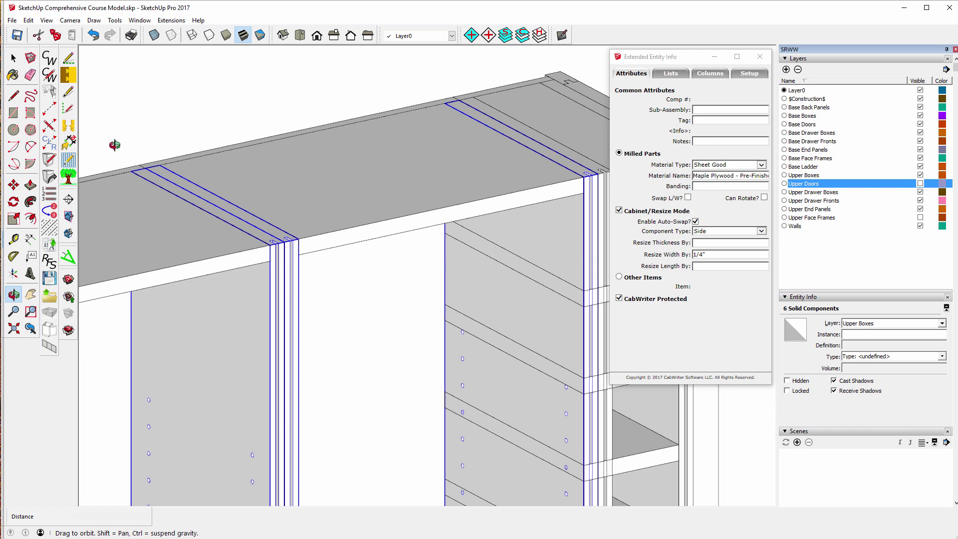
# Select the uppermost fixed shelf in the narrow end box of the straight upper run and open the component for editing.
pyautogui.scroll(-3, 152, 111)
pyautogui.press('space')
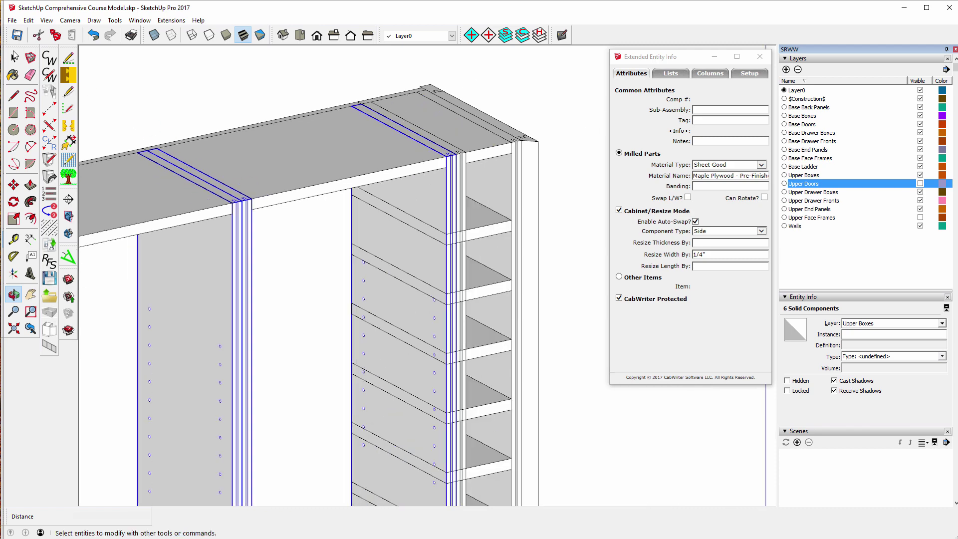
pyautogui.click(488, 232)
pyautogui.scroll(-2, 391, 131)
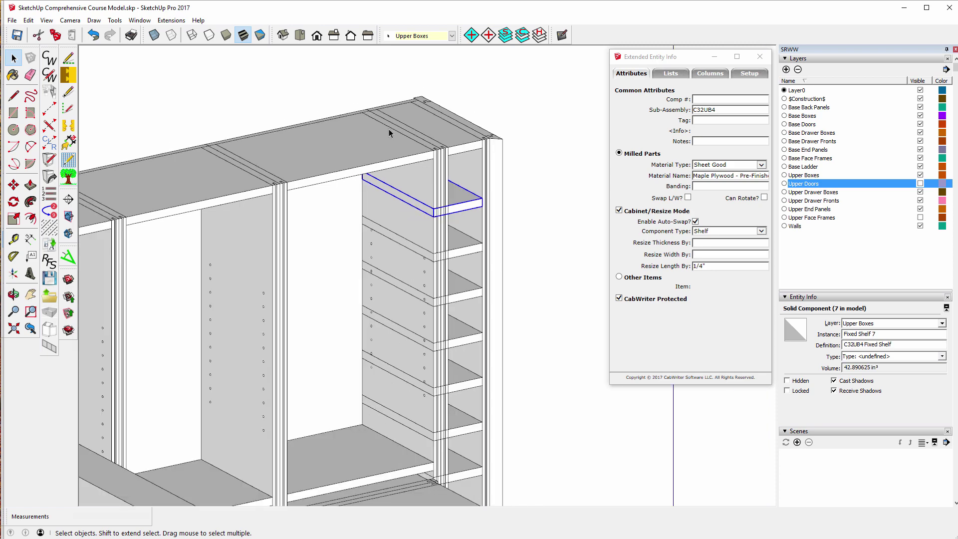
pyautogui.scroll(-2, 389, 133)
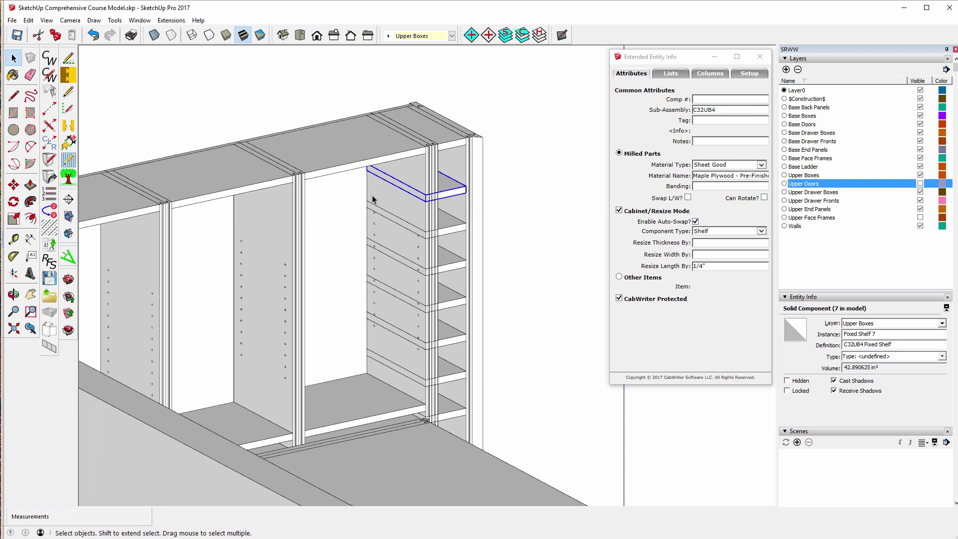
pyautogui.rightClick(458, 192)
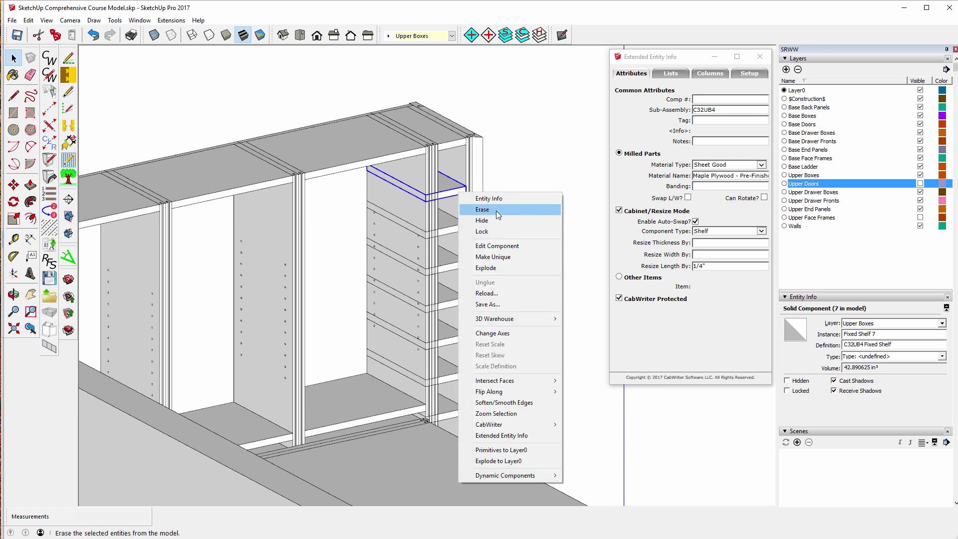
pyautogui.click(498, 245)
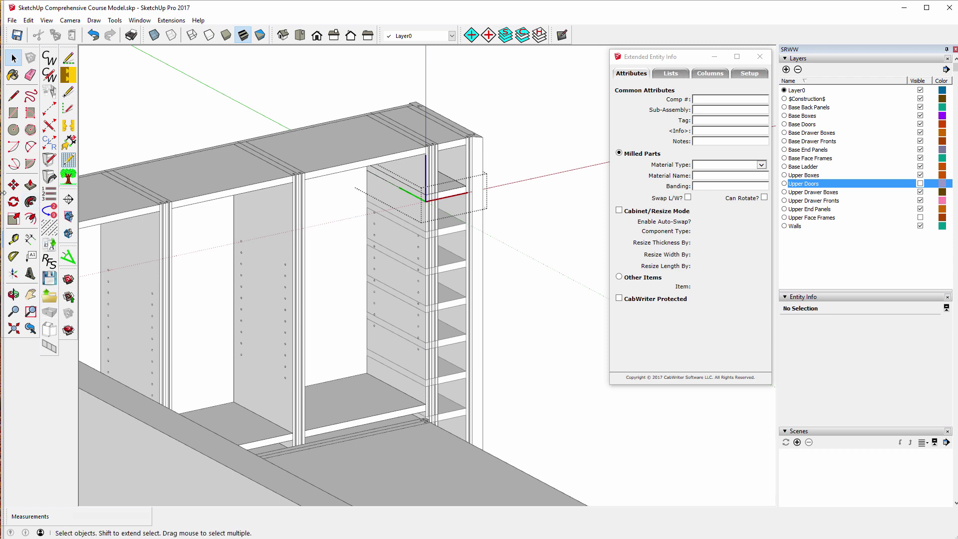
# Shorten the fixed shelf component by 1 1/2" with Push/Pull at its end nearest the third box, and close the component.
pyautogui.click(30, 186)
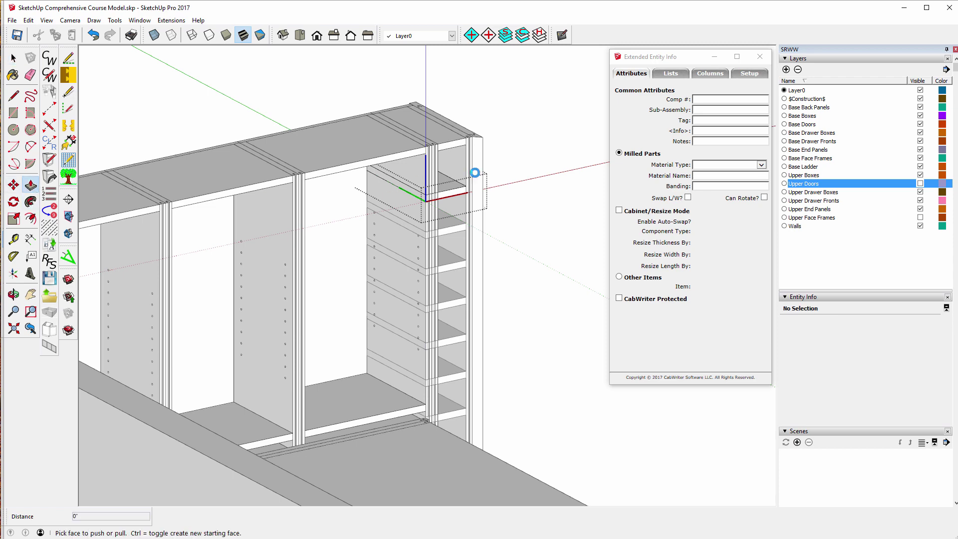
pyautogui.scroll(1, 445, 200)
pyautogui.scroll(1, 445, 200)
pyautogui.click(417, 200)
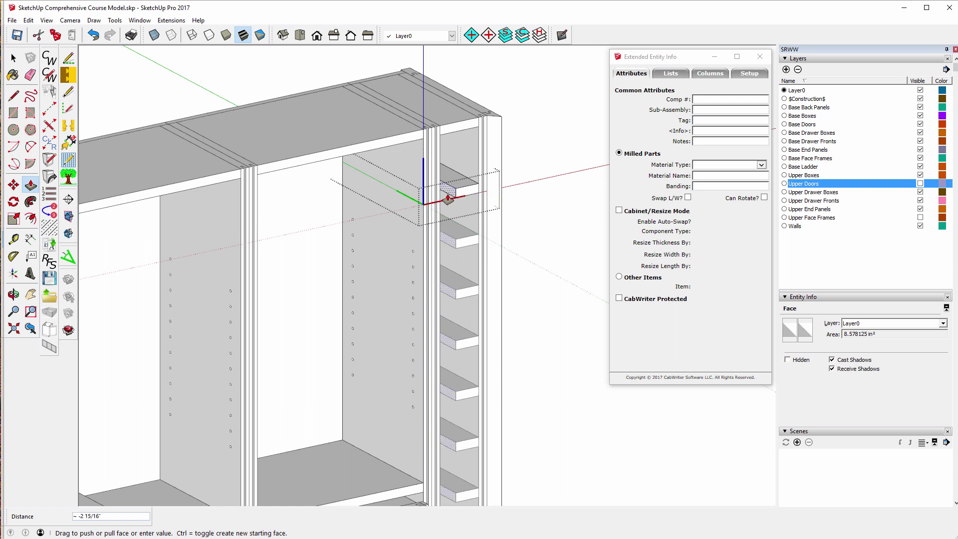
pyautogui.write('1 1/2')
pyautogui.press('Return')
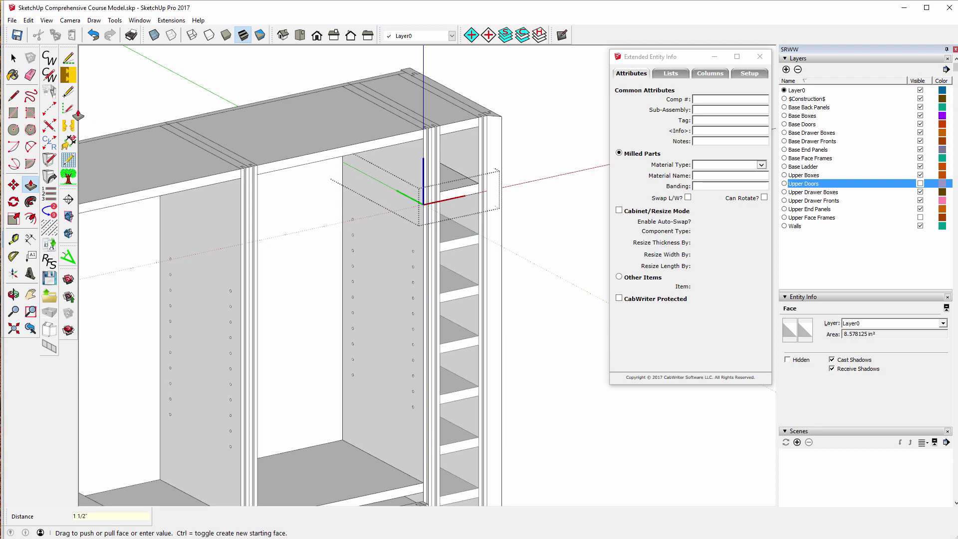
pyautogui.click(13, 58)
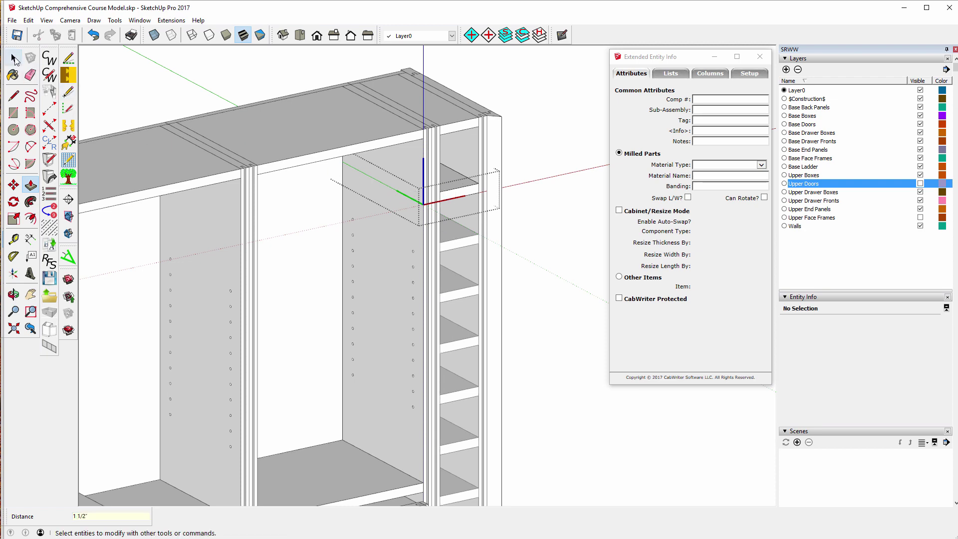
pyautogui.click(536, 299)
# Check how the straight-run upper boxes line up and turn all layers back on.
pyautogui.scroll(-4, 537, 296)
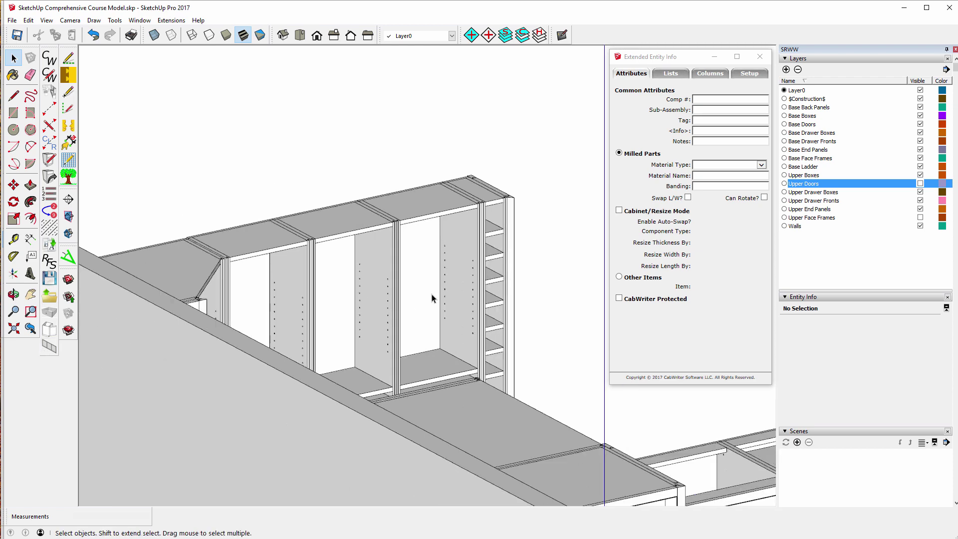
pyautogui.scroll(3, 530, 208)
pyautogui.scroll(5, 506, 207)
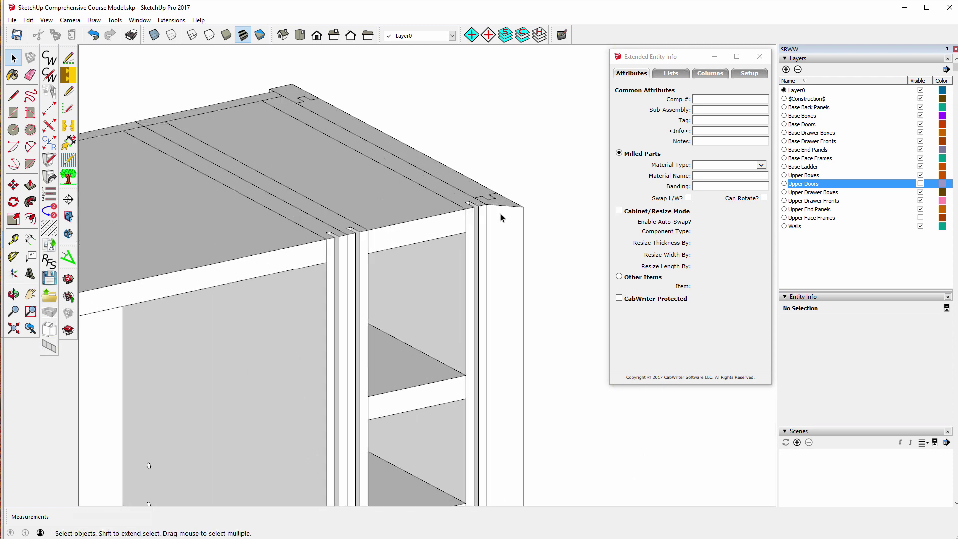
pyautogui.scroll(-5, 501, 217)
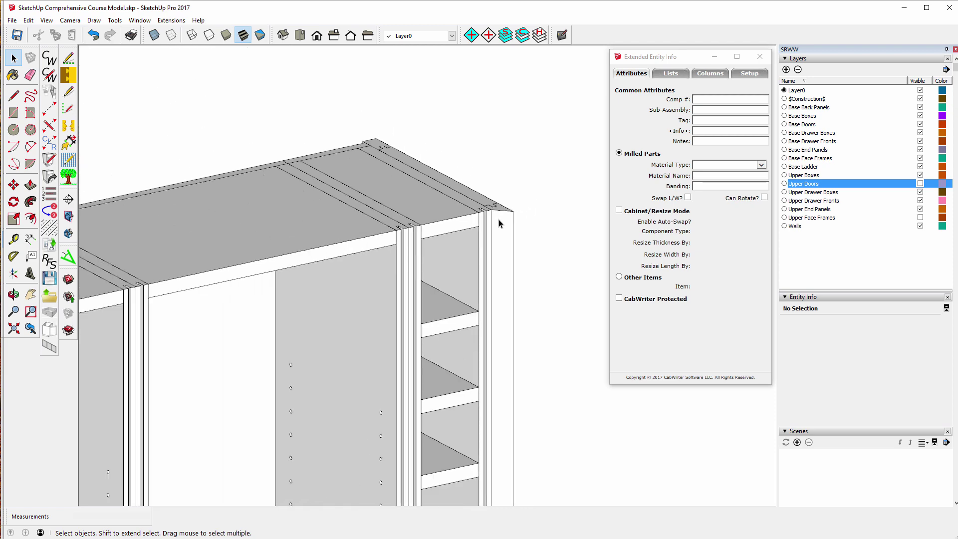
pyautogui.scroll(-3, 501, 225)
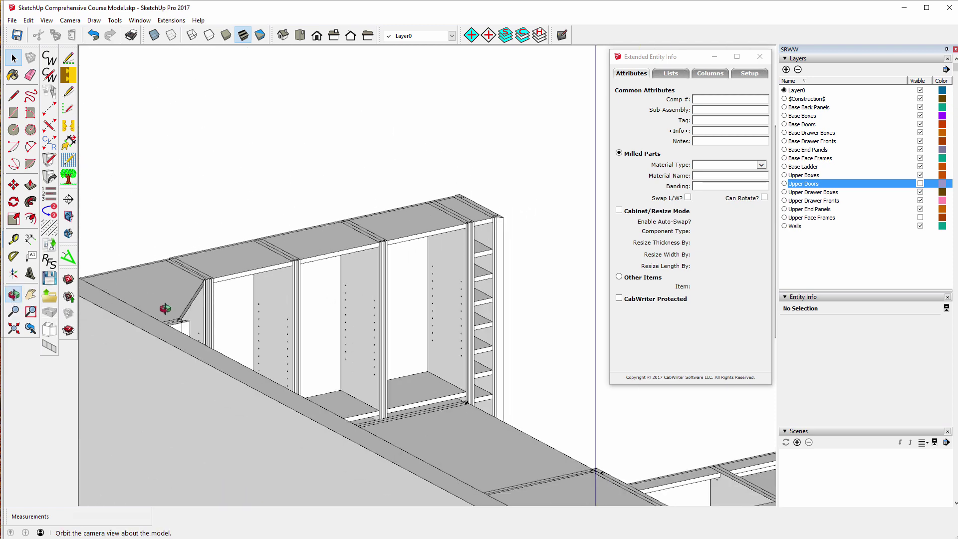
pyautogui.click(13, 295)
pyautogui.moveTo(534, 339); pyautogui.dragTo(243, 364)
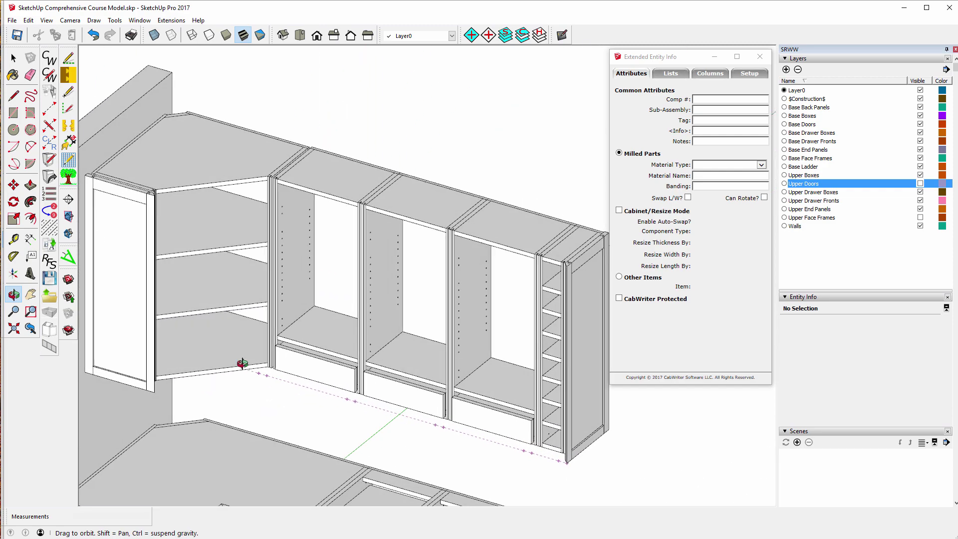
pyautogui.click(502, 37)
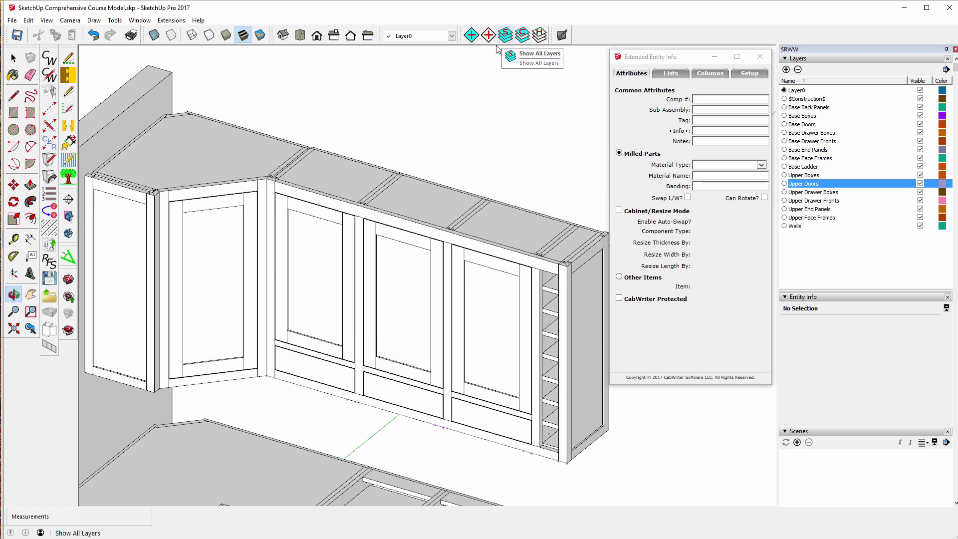
# Bring the whole kitchen into view and undock the CabWriter toolbar so that it floats above the cabinets.
pyautogui.scroll(-3, 365, 238)
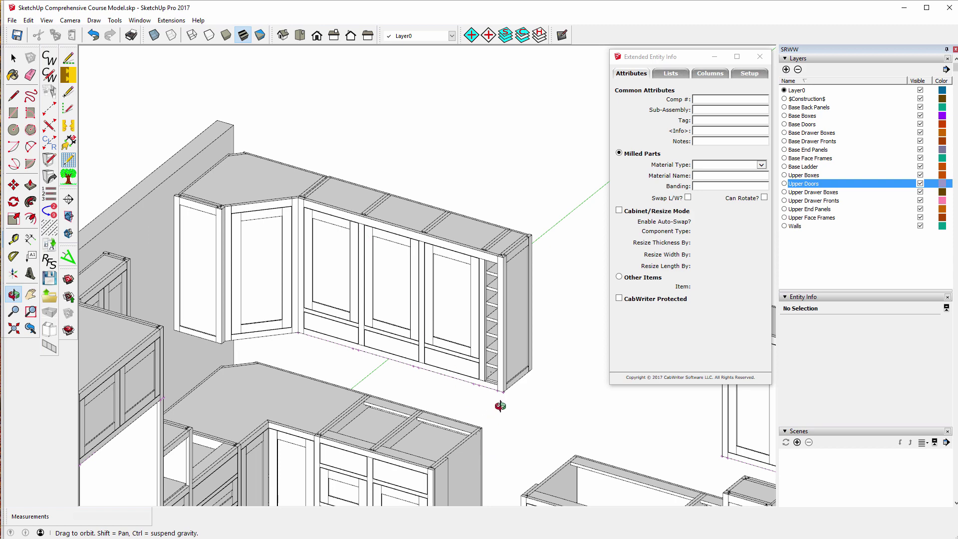
pyautogui.scroll(2, 492, 393)
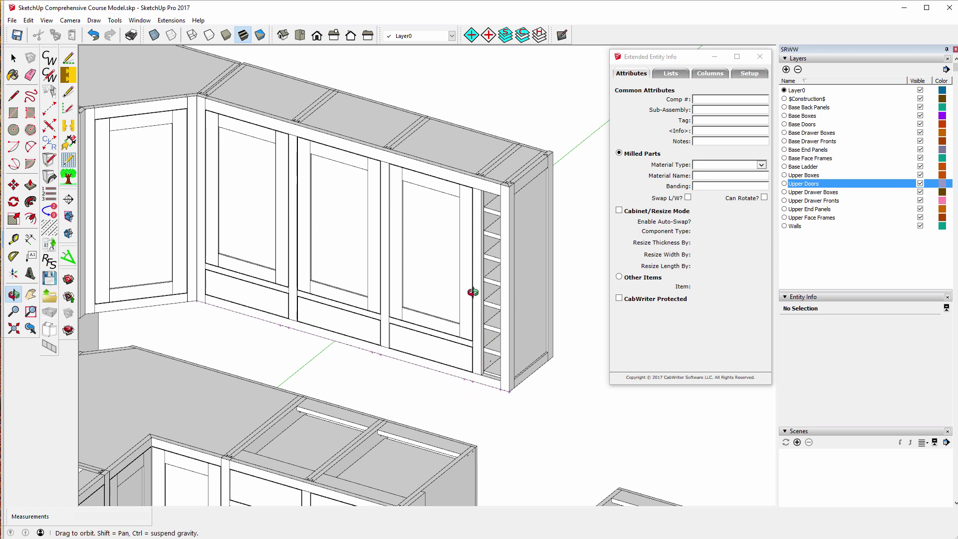
pyautogui.moveTo(472, 293); pyautogui.dragTo(379, 241)
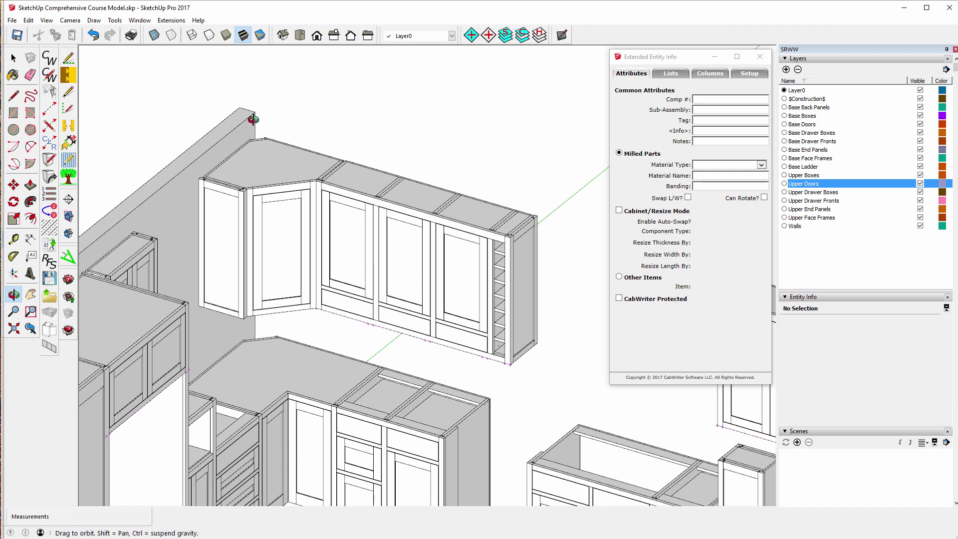
pyautogui.scroll(-5, 245, 108)
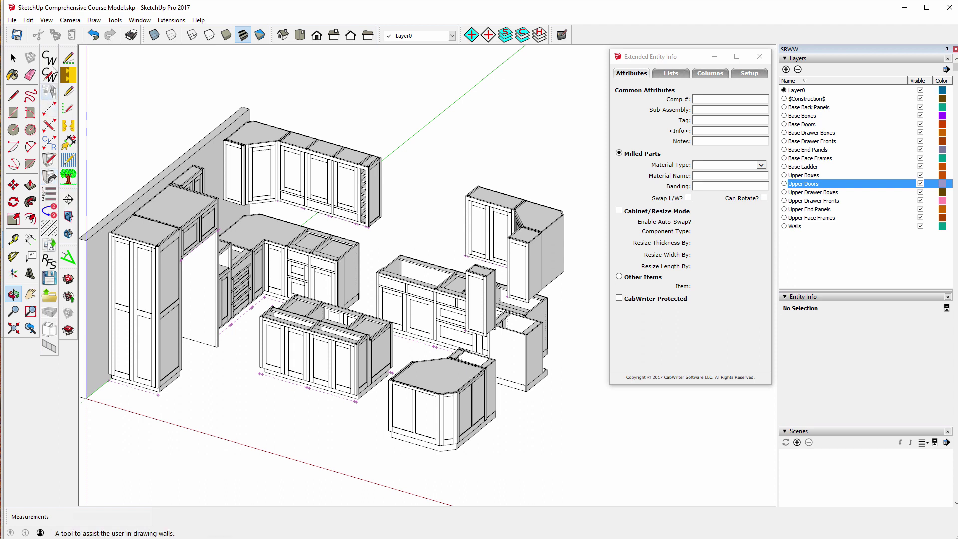
pyautogui.moveTo(48, 47); pyautogui.dragTo(206, 73)
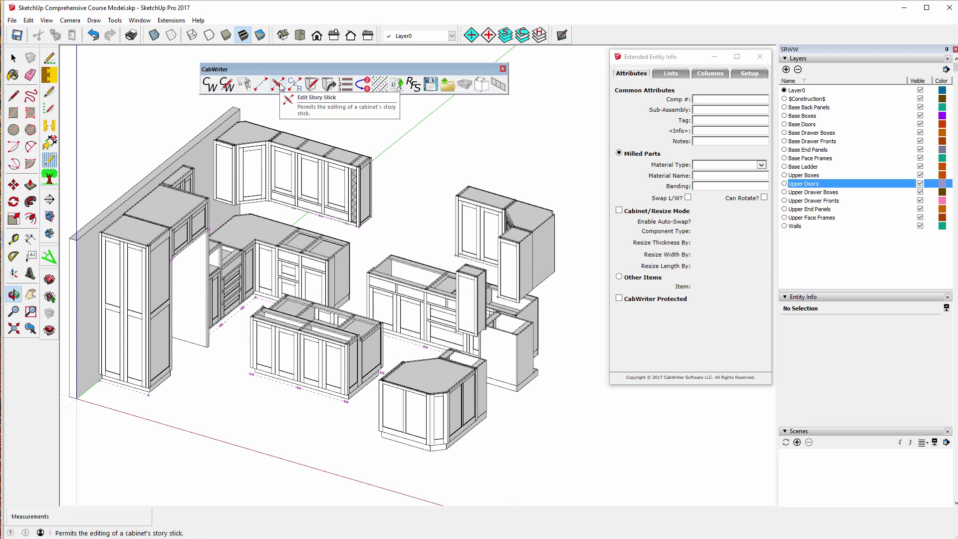
pyautogui.click(14, 58)
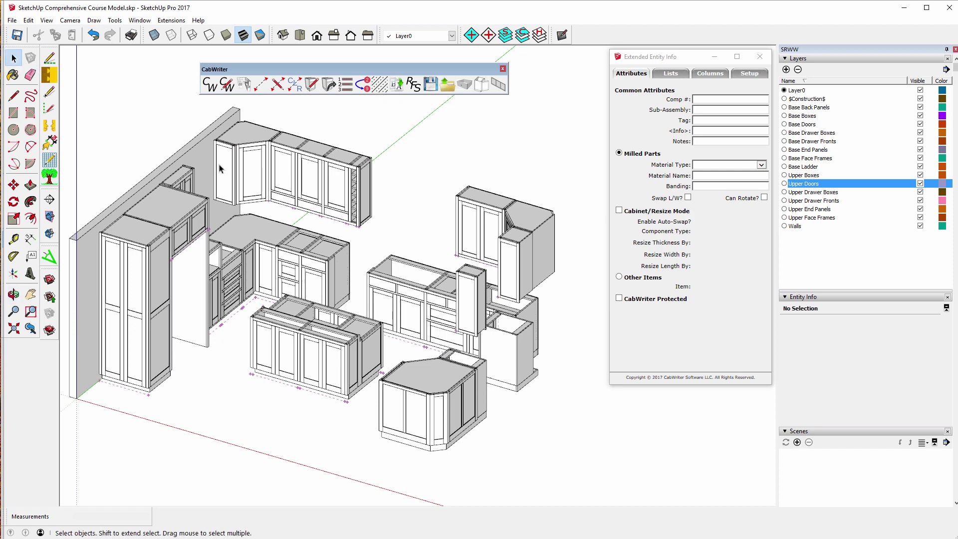
# Review the CabWriter context commands for the upper run's right end stile and the corner cabinet's top panel.
pyautogui.click(359, 174)
pyautogui.rightClick(358, 172)
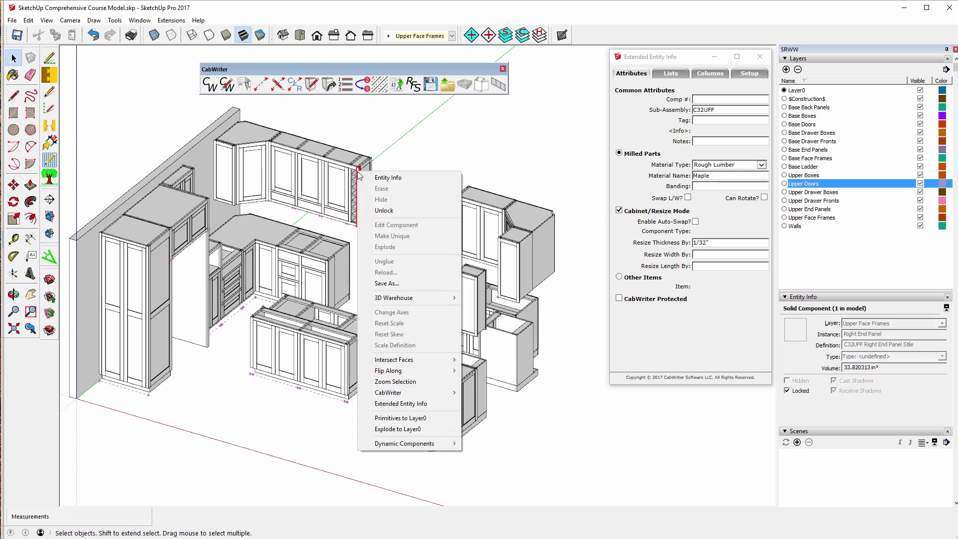
pyautogui.moveTo(412, 394)
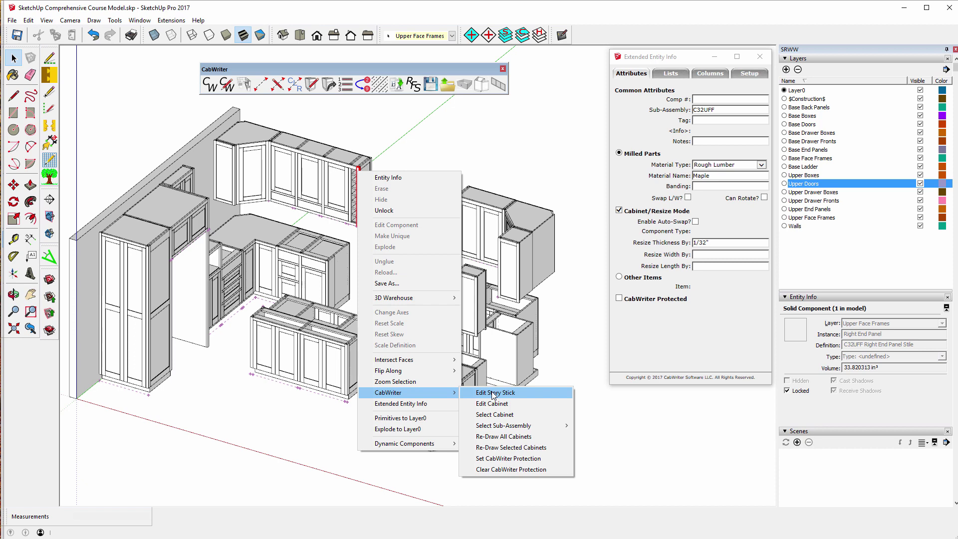
pyautogui.click(374, 116)
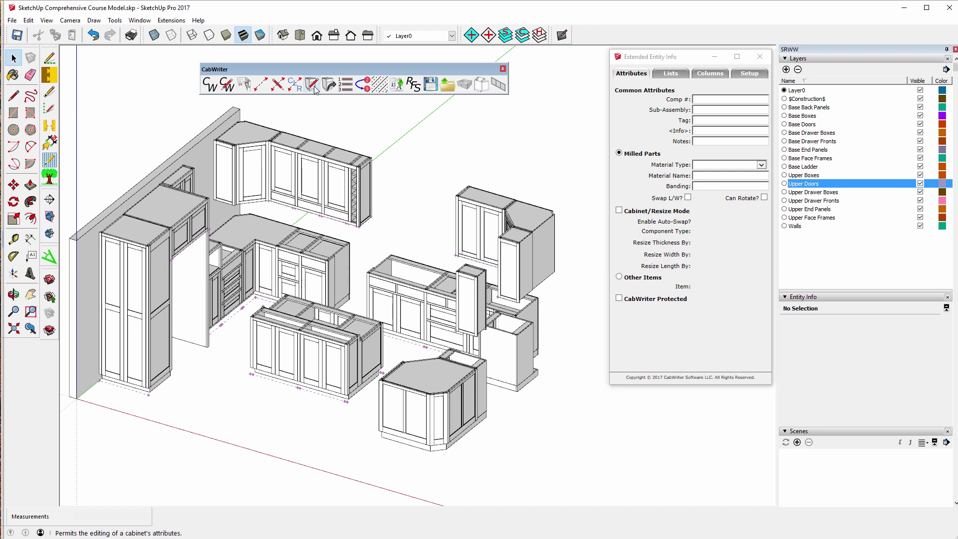
pyautogui.rightClick(249, 132)
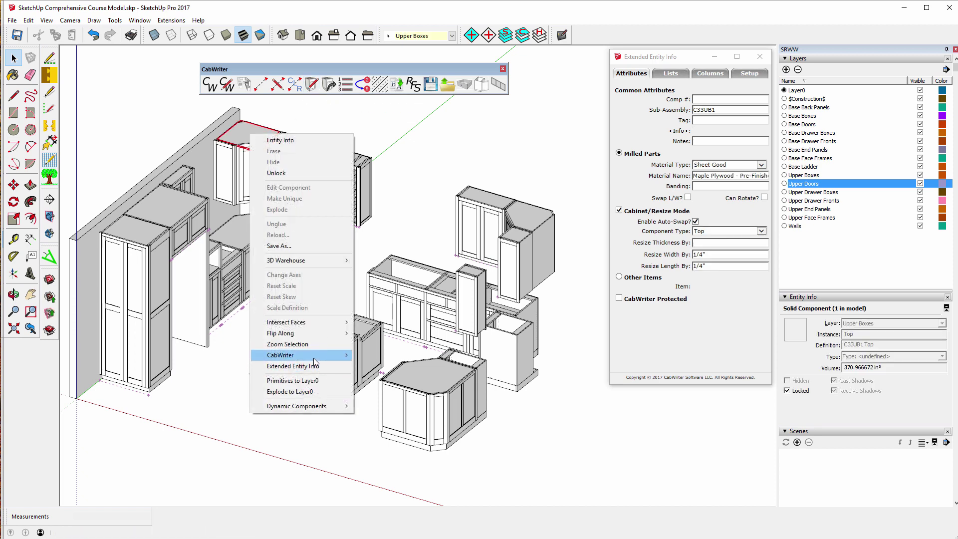
pyautogui.moveTo(312, 358)
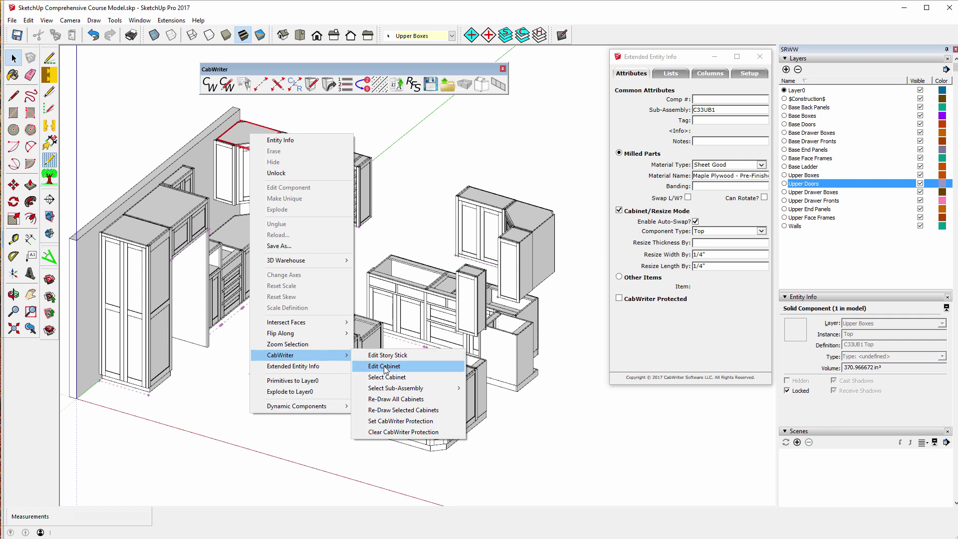
pyautogui.click(403, 152)
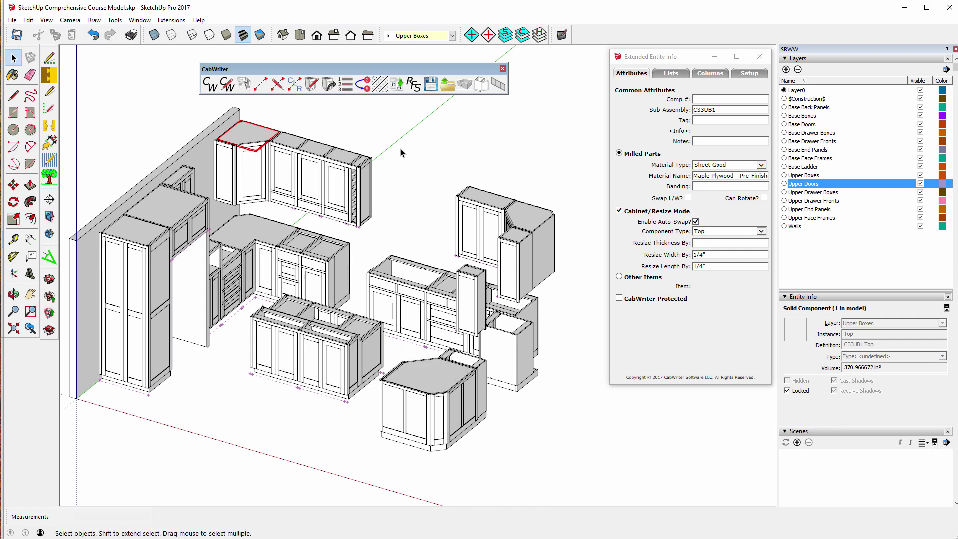
pyautogui.click(329, 84)
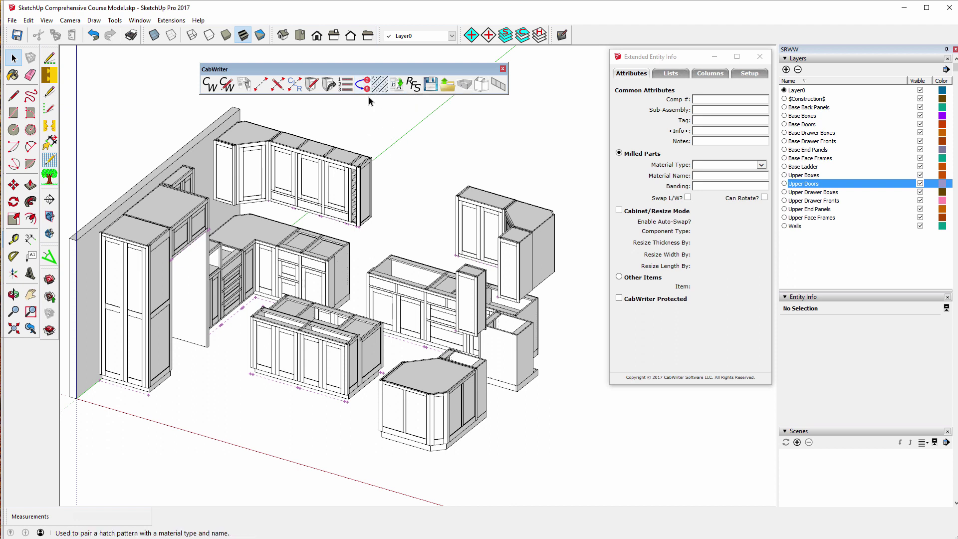
# Renumber the upper corner cabinet as 103, check the sub-assembly name on its top panel and clear the selection.
pyautogui.click(248, 142)
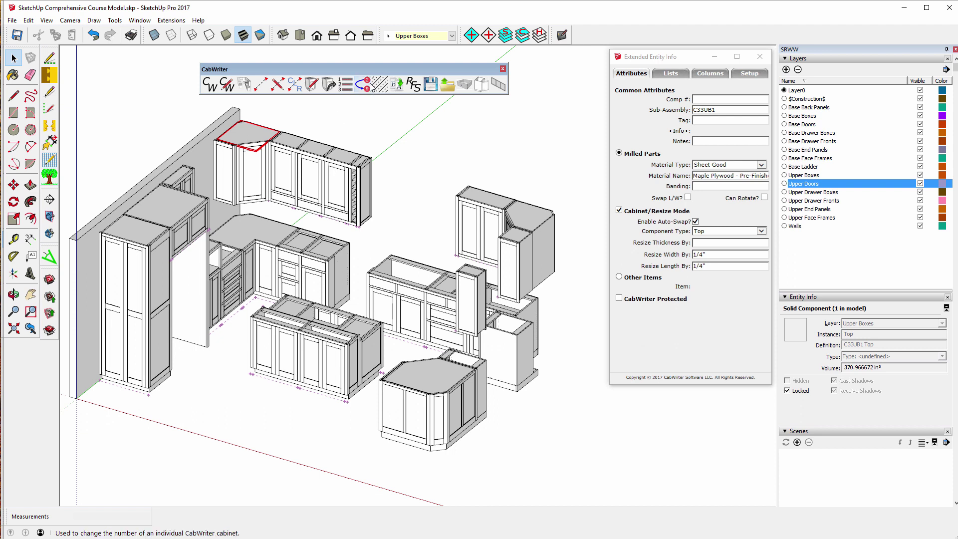
pyautogui.click(370, 87)
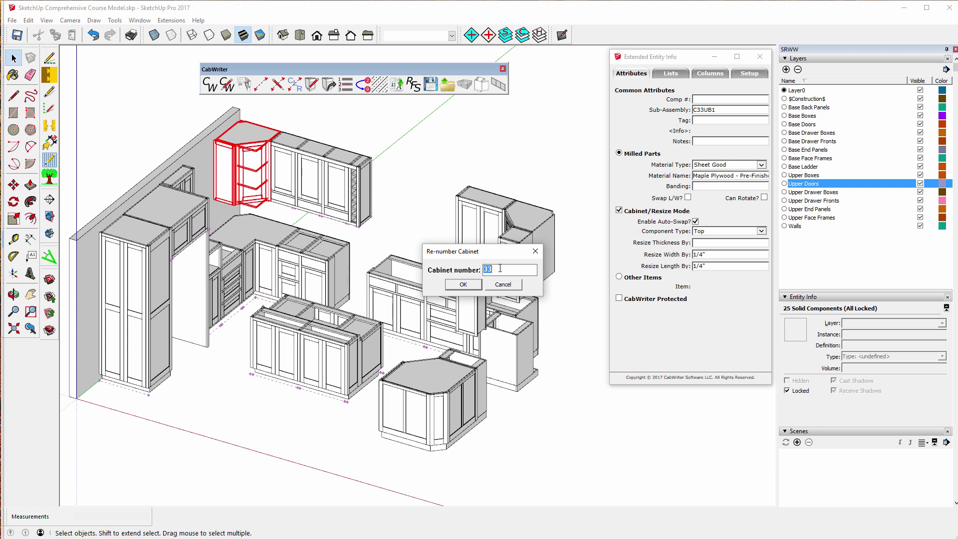
pyautogui.write('103')
pyautogui.click(463, 284)
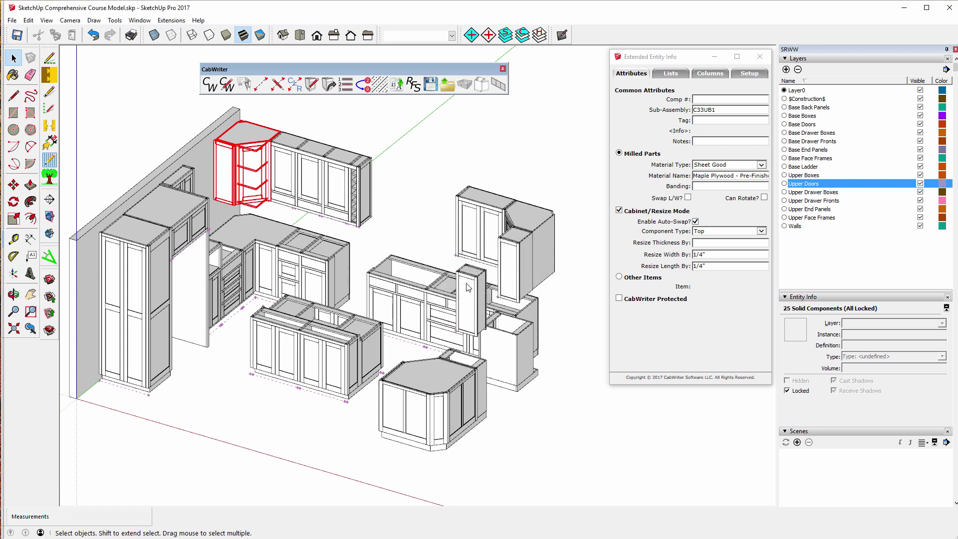
pyautogui.click(240, 138)
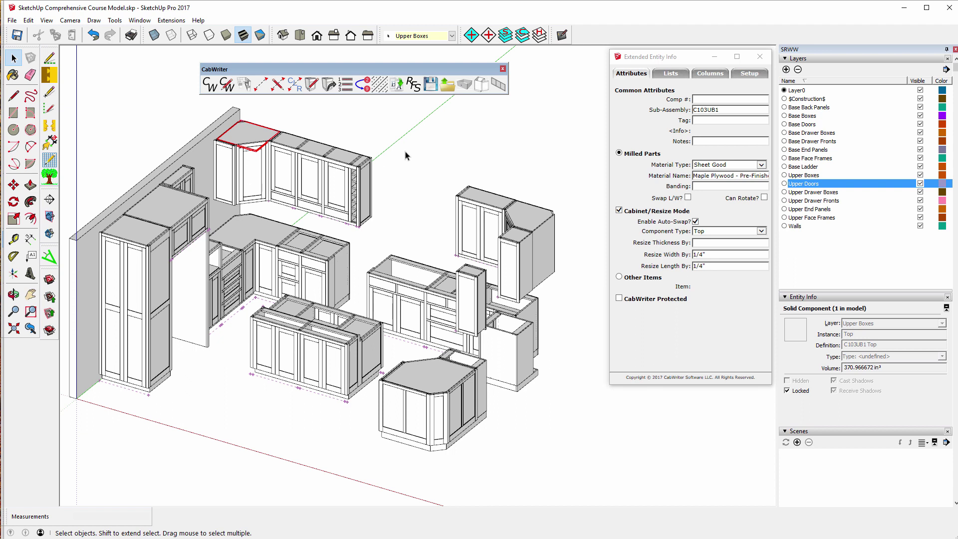
pyautogui.click(448, 156)
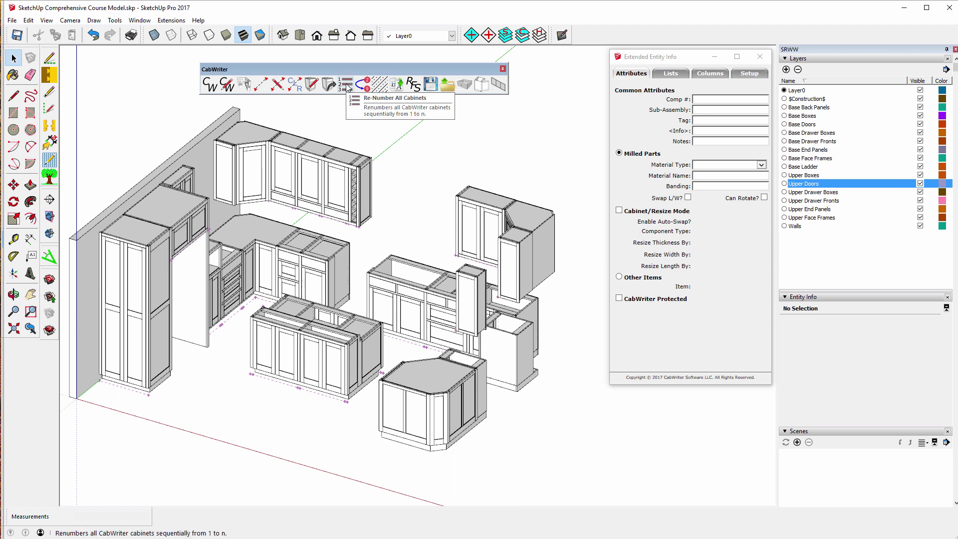
# Renumber all CabWriter cabinets sequentially and check the sub-assembly name on the upper corner cabinet's top panel.
pyautogui.click(250, 136)
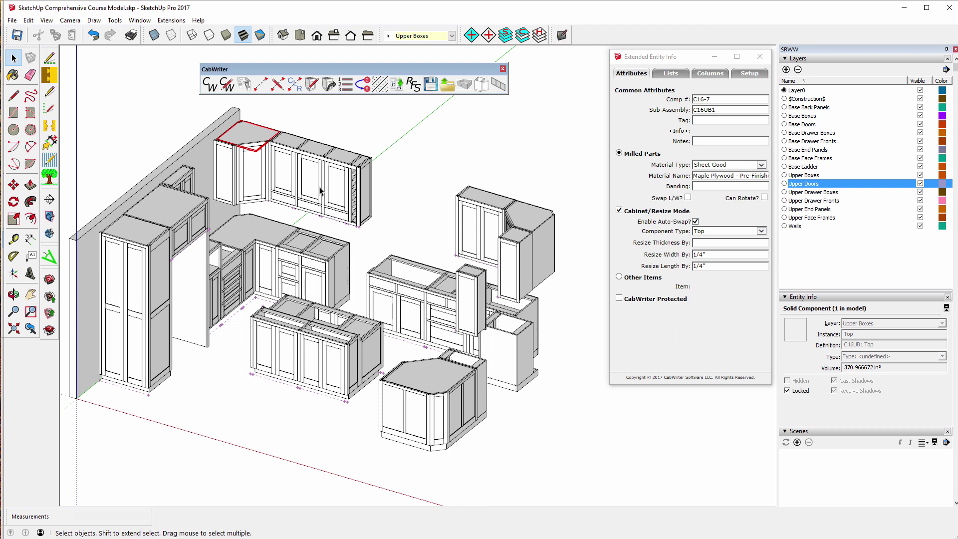
pyautogui.click(340, 162)
pyautogui.click(329, 85)
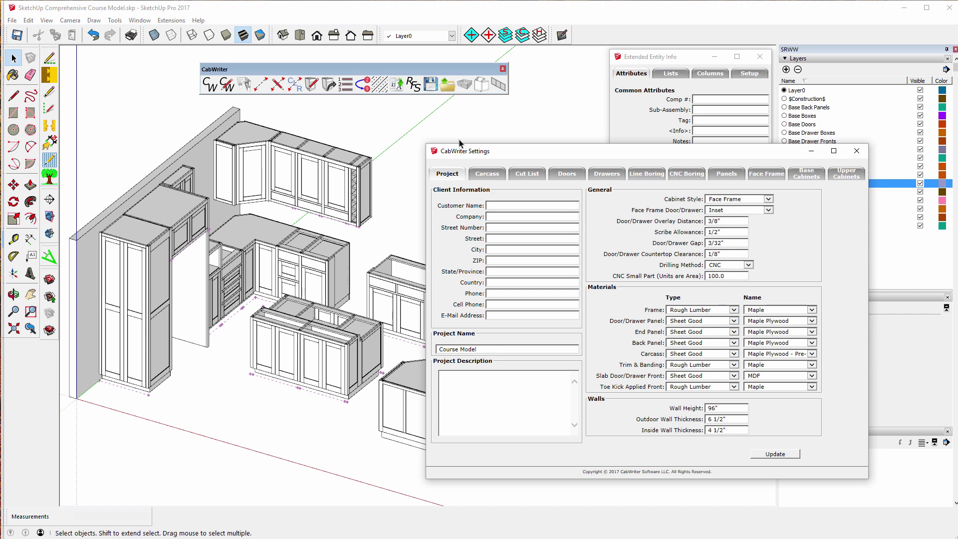
# Save the current CabWriter settings as a defaults file named "Three Box Divided Upper with Wine Box".
pyautogui.click(432, 85)
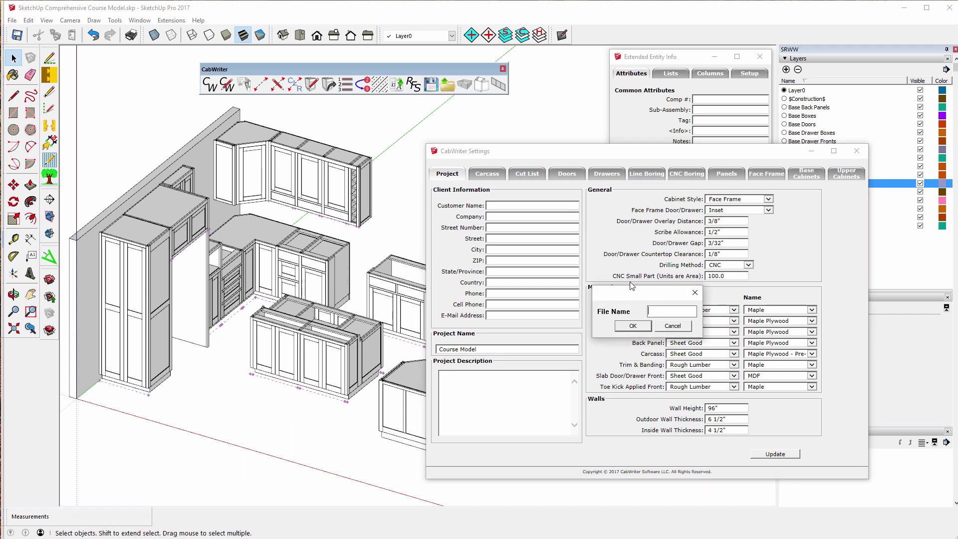
pyautogui.moveTo(634, 292); pyautogui.dragTo(331, 208)
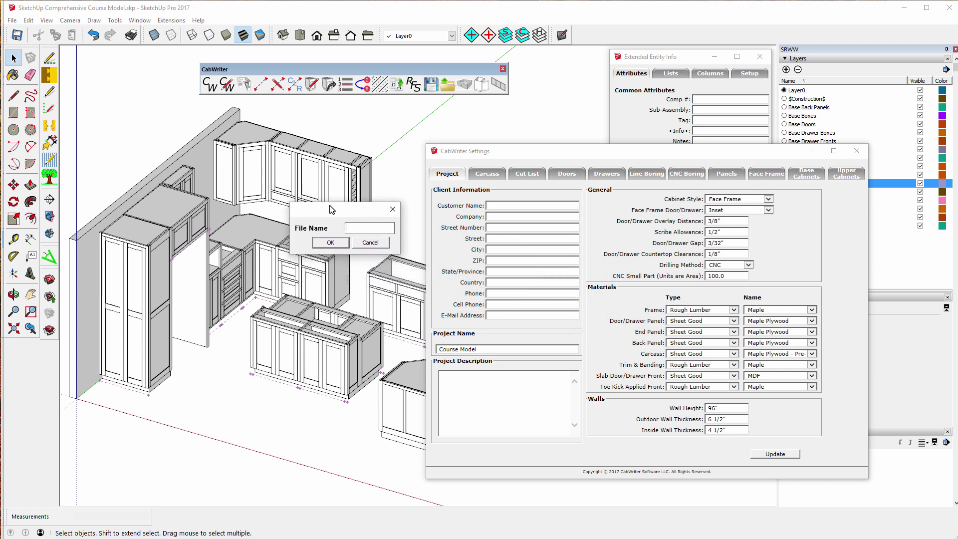
pyautogui.click(364, 229)
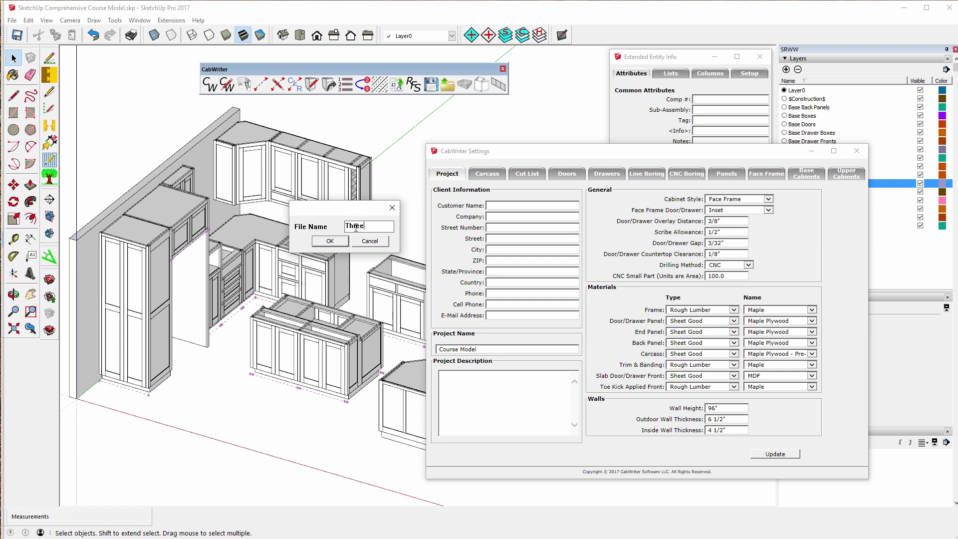
pyautogui.write('Box Divided Upper with Wine Box')
pyautogui.click(330, 242)
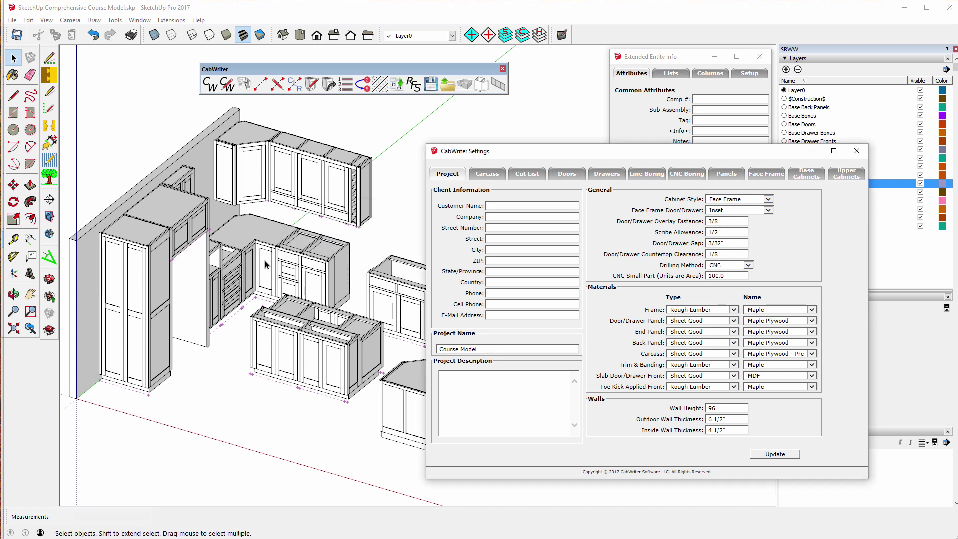
# Reload the CabWriter factory settings and save the model so that the restored defaults are kept.
pyautogui.click(239, 232)
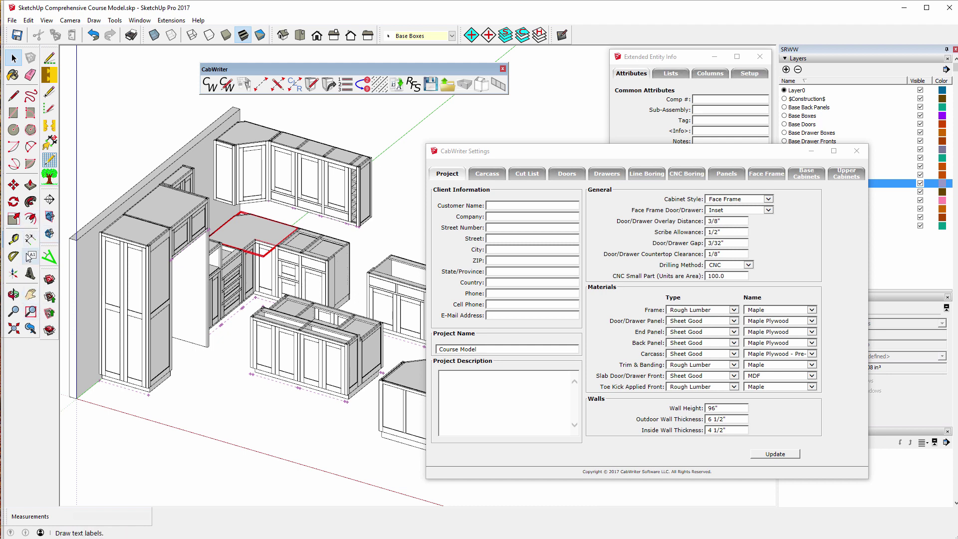
pyautogui.click(414, 85)
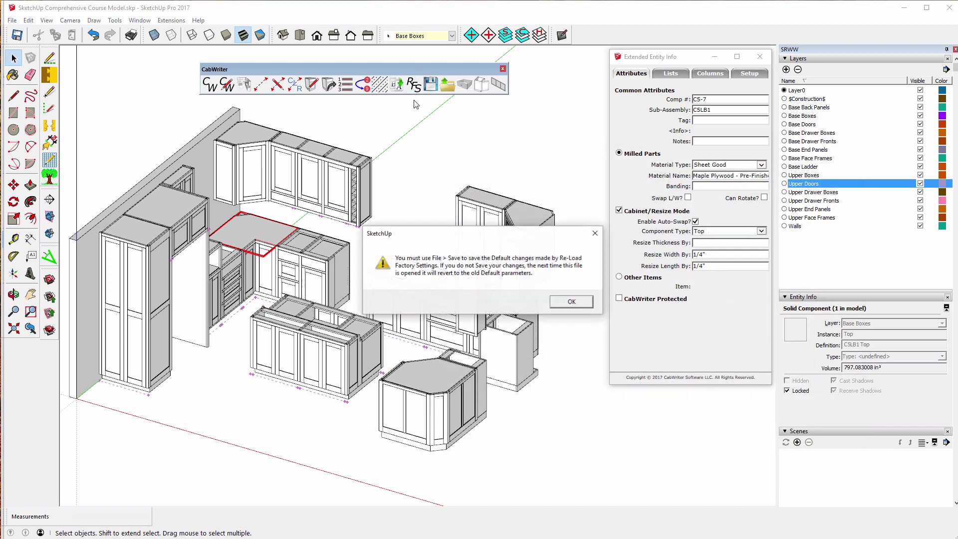
pyautogui.click(559, 301)
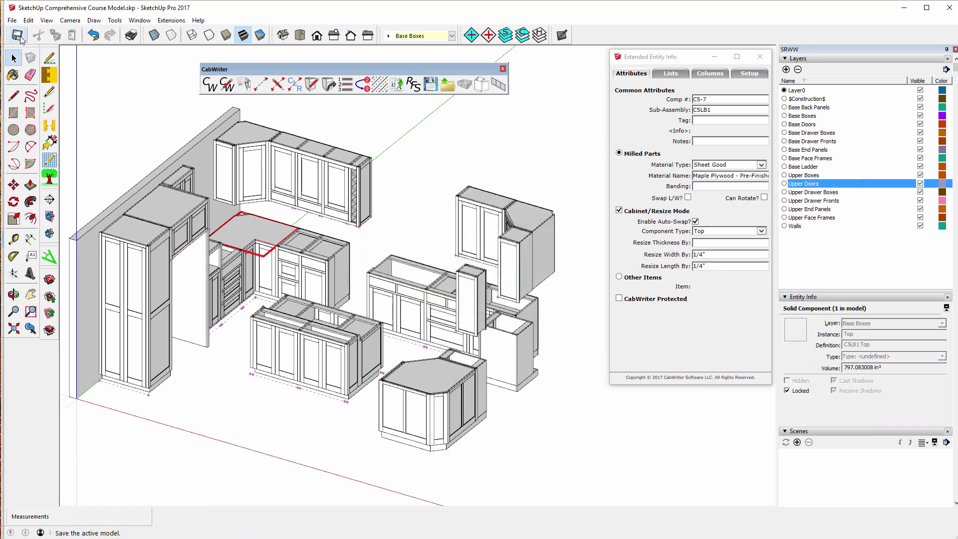
pyautogui.click(18, 35)
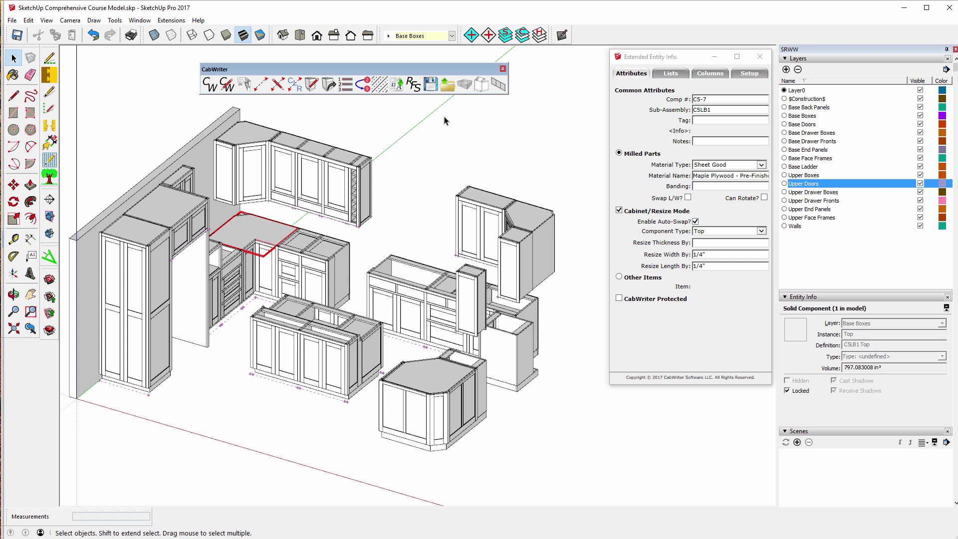
# Load a saved frameless defaults file into the CabWriter settings.
pyautogui.click(447, 86)
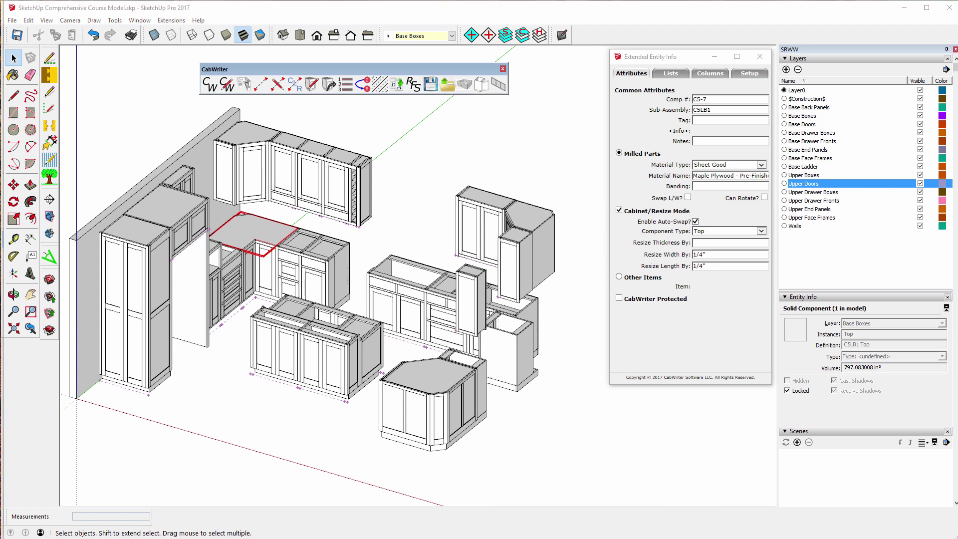
pyautogui.moveTo(920, 186); pyautogui.dragTo(467, 144)
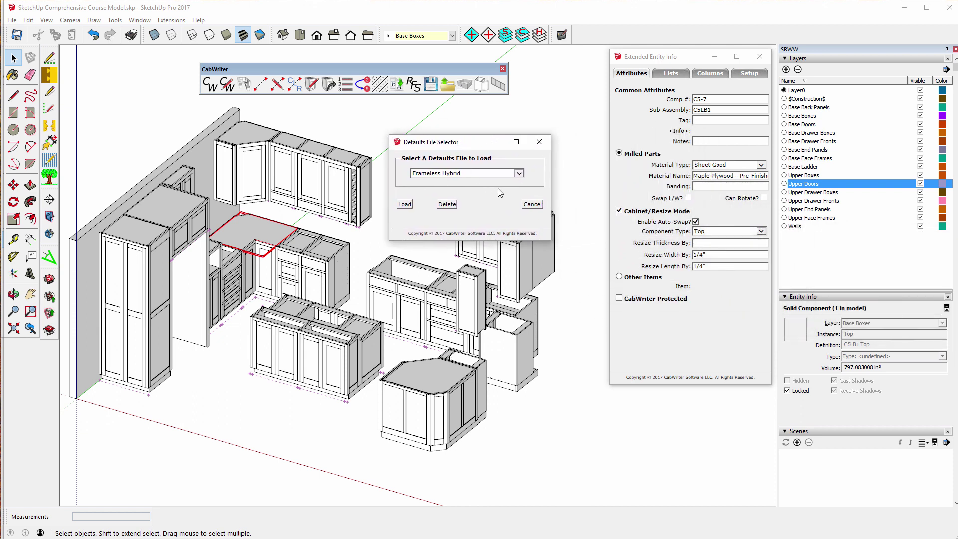
pyautogui.click(521, 175)
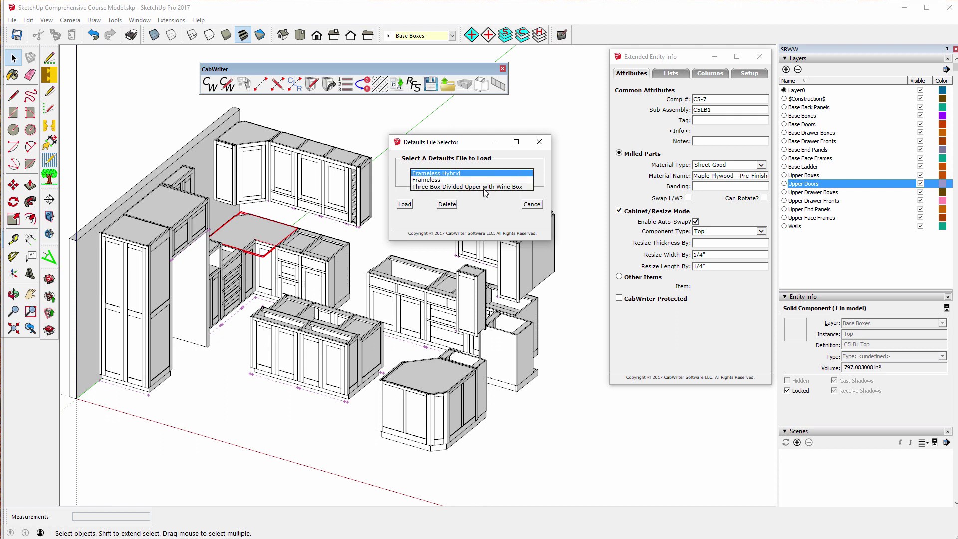
pyautogui.click(405, 206)
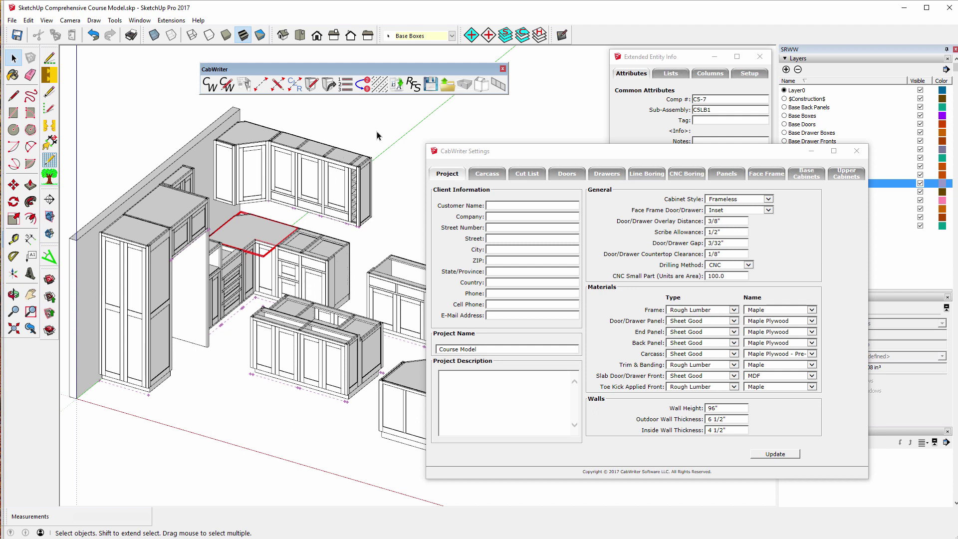
# In File Explorer, examine the saved defaults files in the cabwriter_defaults folder of the SketchUp cabwriter plugin and close the window.
pyautogui.click(388, 124)
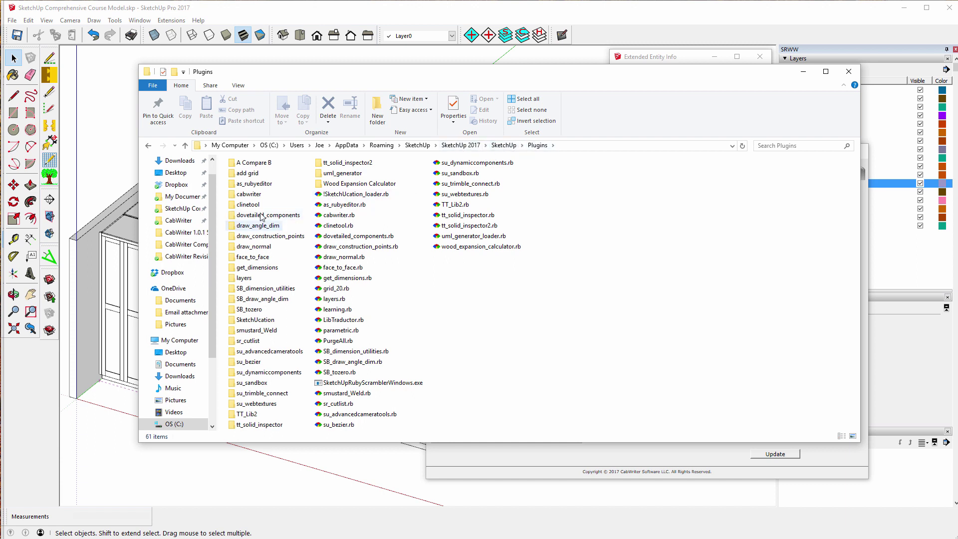
pyautogui.doubleClick(233, 195)
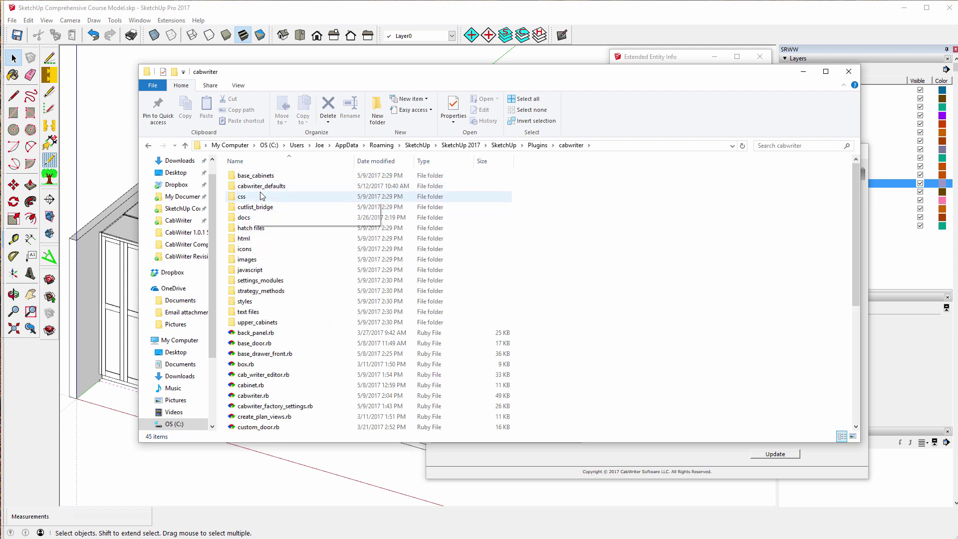
pyautogui.doubleClick(242, 184)
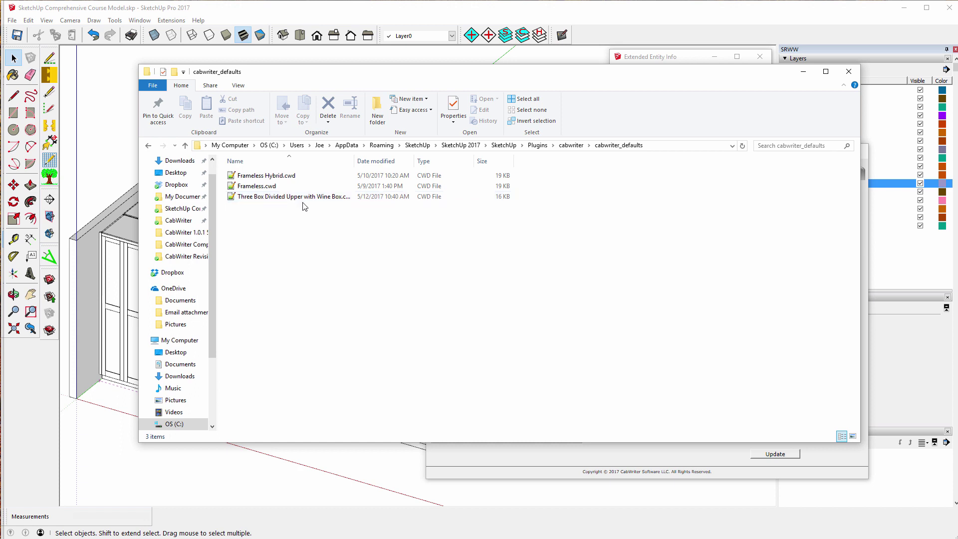
pyautogui.click(242, 199)
pyautogui.click(849, 74)
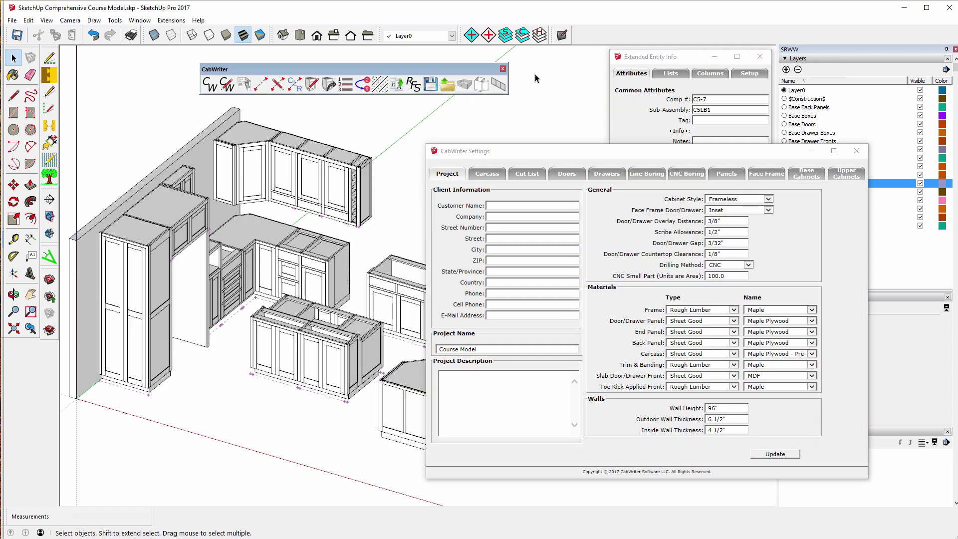